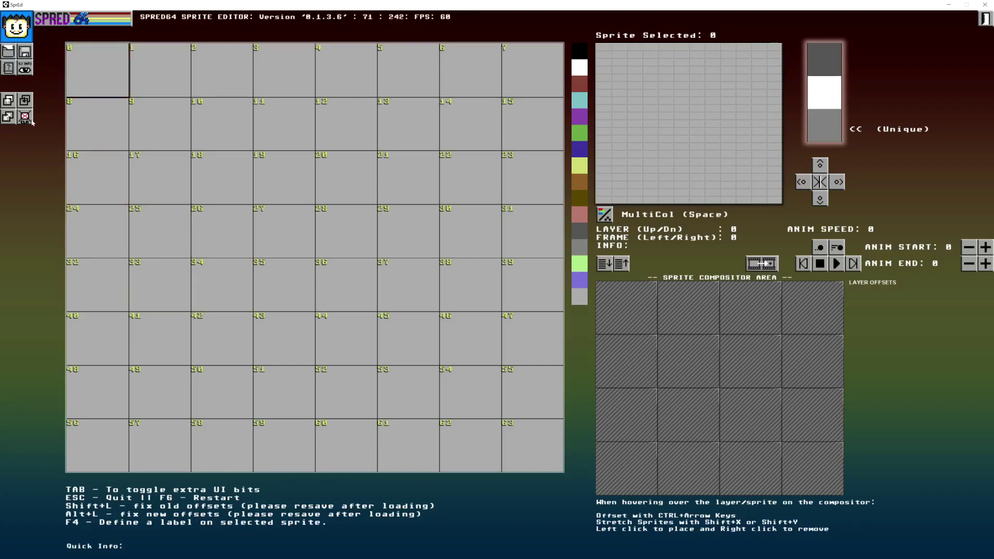
pyautogui.click(28, 72)
pyautogui.click(27, 71)
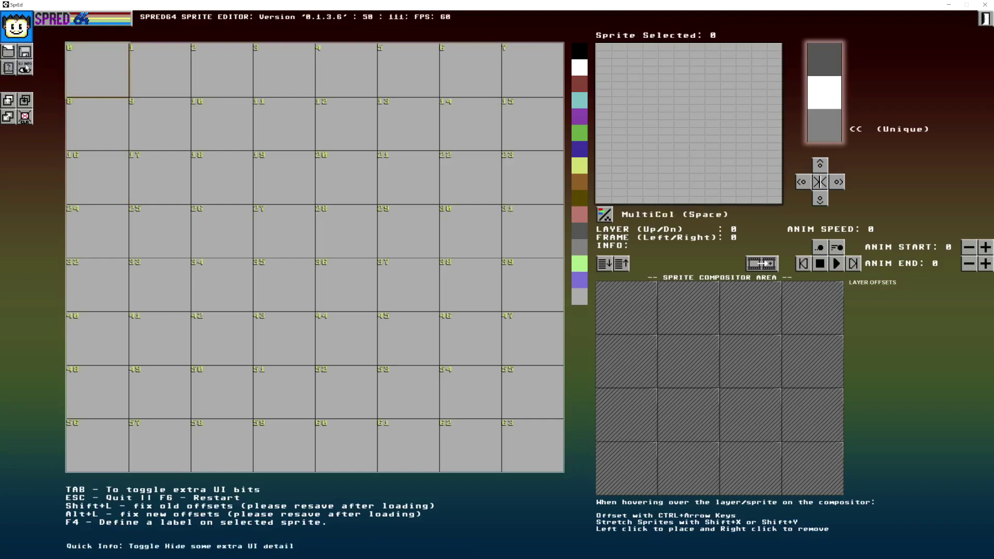
pyautogui.click(28, 69)
pyautogui.click(26, 70)
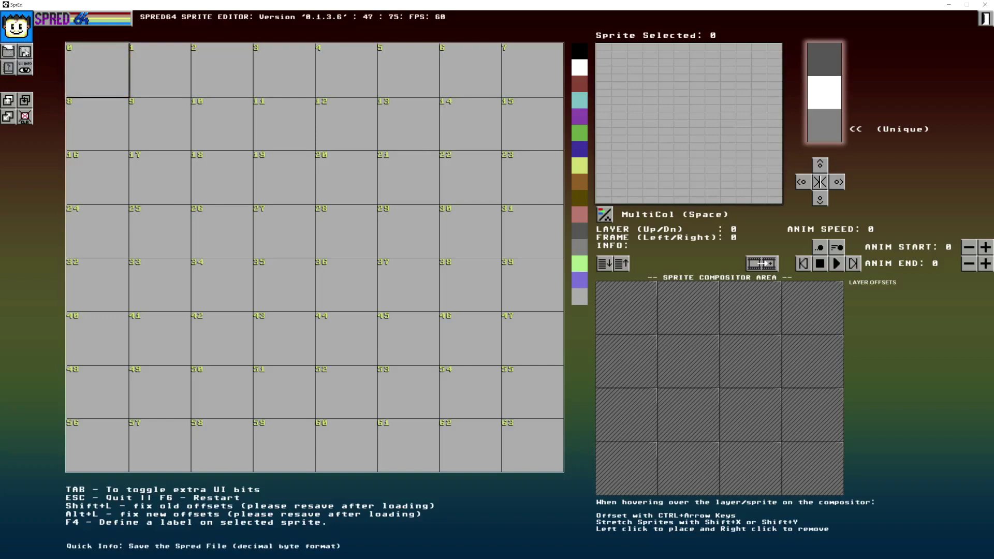
pyautogui.click(12, 105)
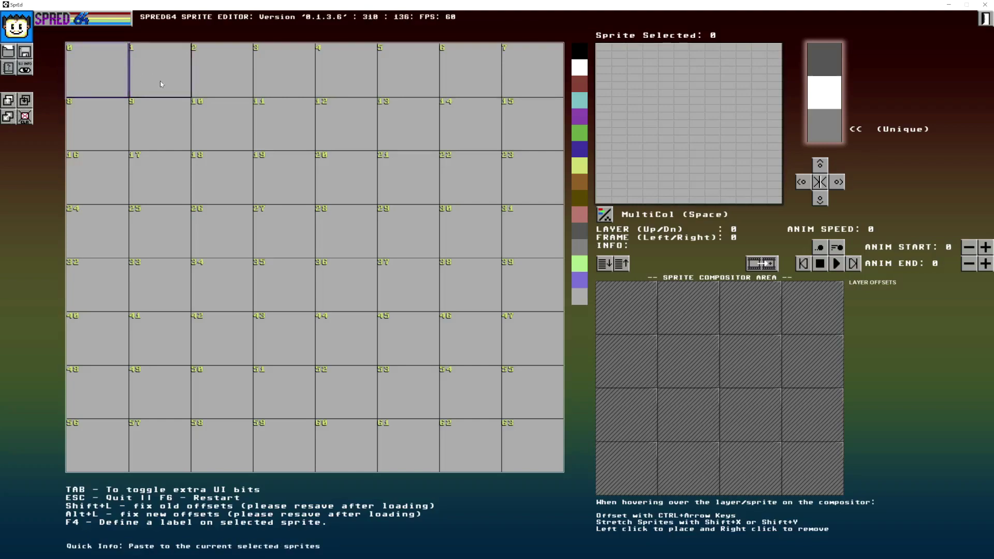
# - Draw a thin vertical digit 1 in sprite 0 and a thin digit 2 in sprite 1
pyautogui.moveTo(696, 92); pyautogui.dragTo(689, 154)
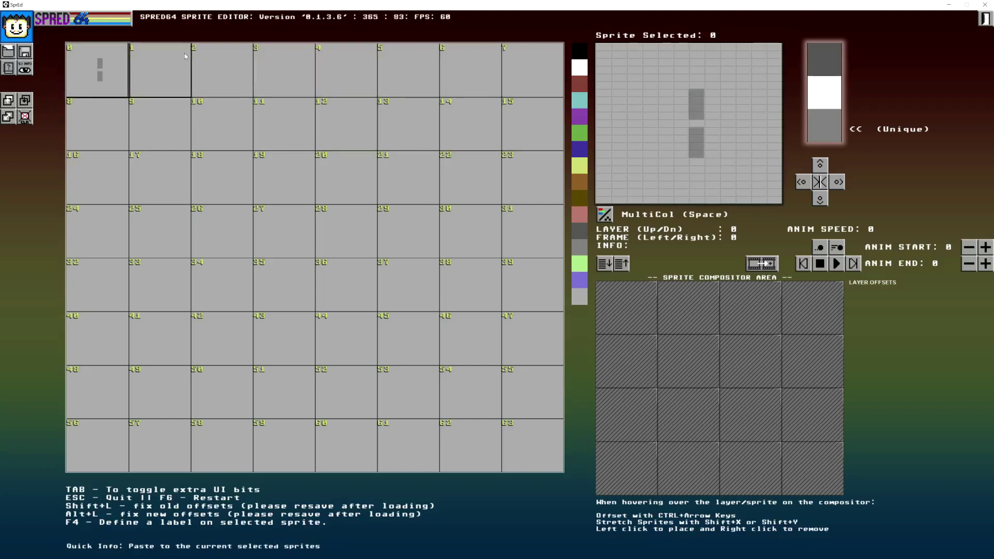
pyautogui.click(166, 69)
pyautogui.moveTo(665, 104)
pyautogui.mouseDown()
pyautogui.moveTo(692, 97)
pyautogui.moveTo(717, 164)
pyautogui.mouseUp()
# - Swap the contents of sprites 0 and 1, and swap them back to their original slots
pyautogui.click(114, 61)
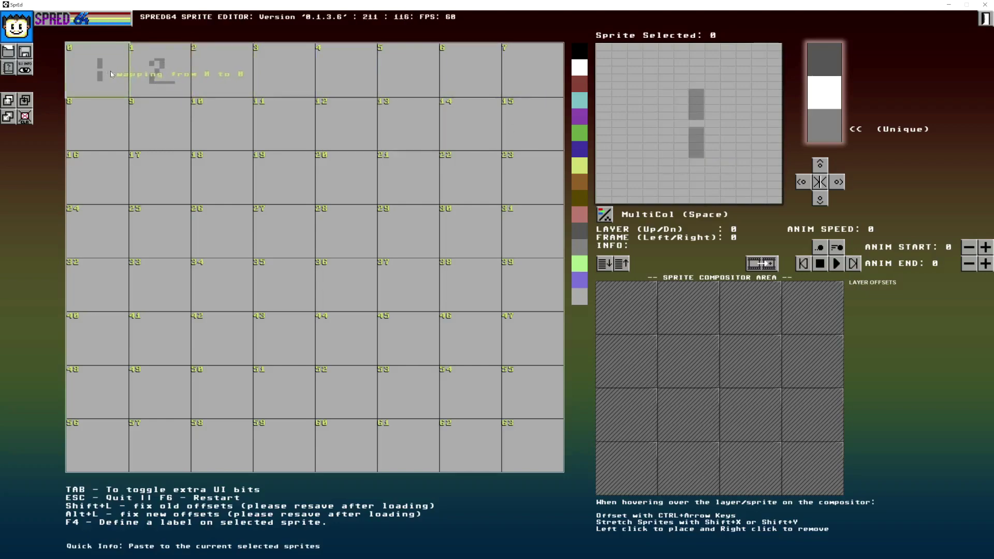
pyautogui.moveTo(98, 70); pyautogui.dragTo(153, 70)
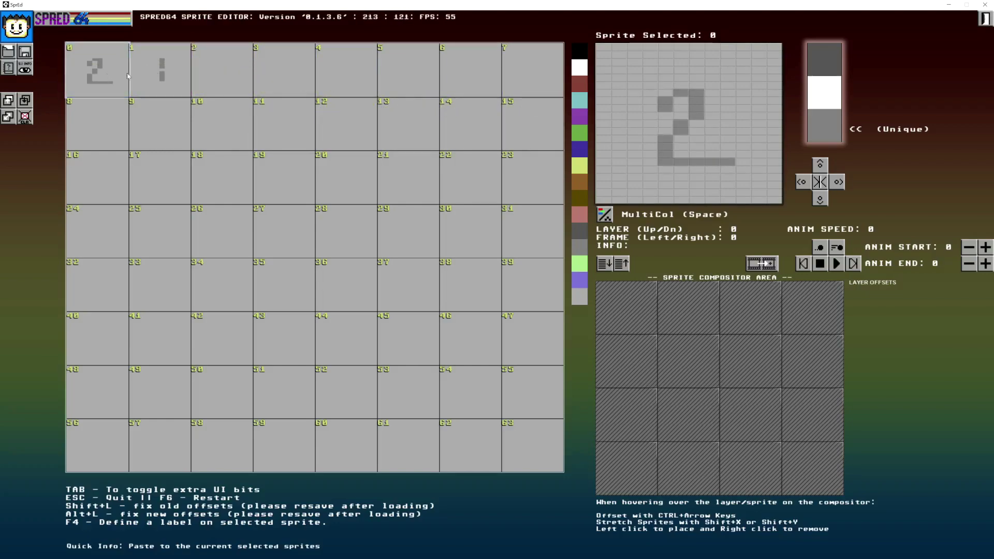
pyautogui.moveTo(109, 73); pyautogui.dragTo(157, 79)
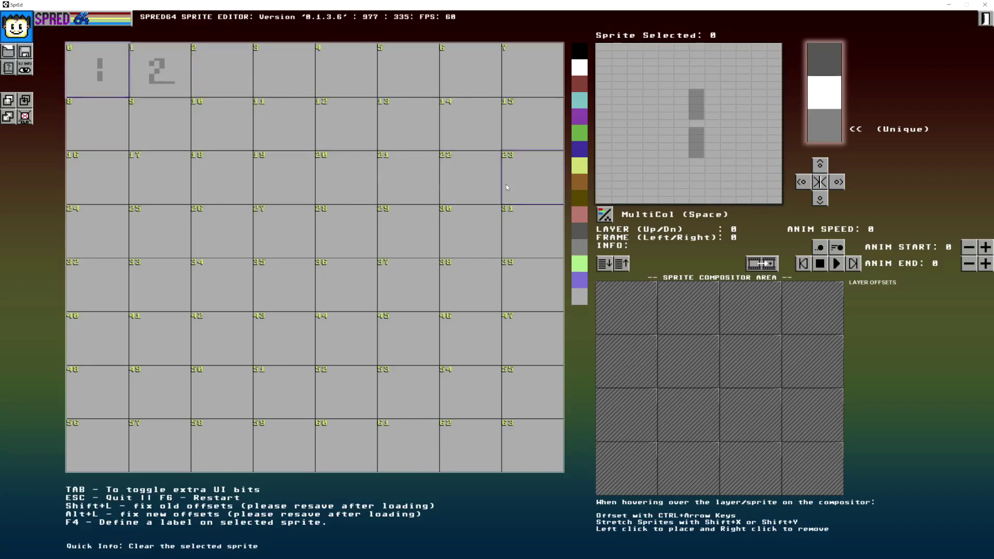
# - Try several palette colours as the unique colour of sprite 0, ending on dark blue
pyautogui.click(578, 53)
pyautogui.click(579, 68)
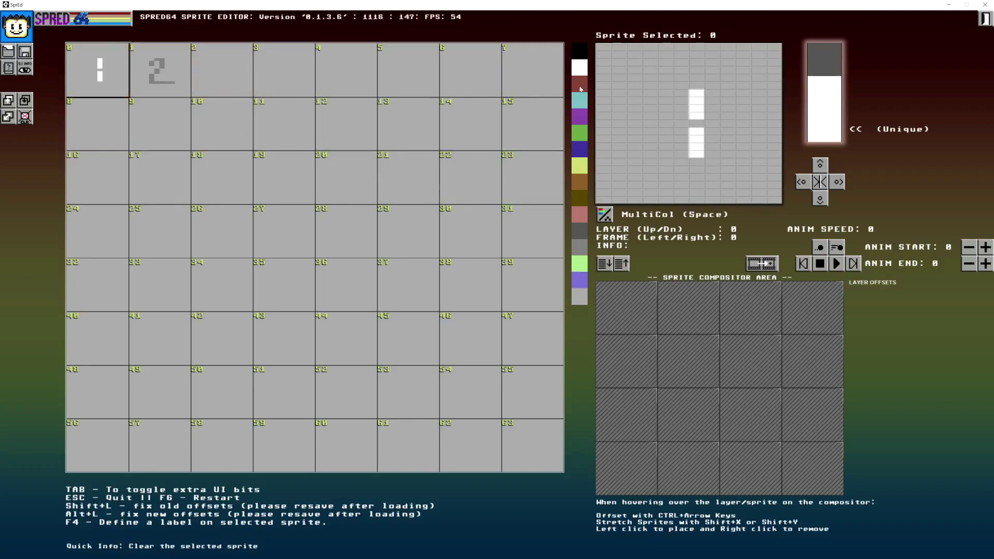
pyautogui.click(579, 83)
pyautogui.click(579, 116)
pyautogui.click(579, 149)
# - Set the first global colour to green and the second to light yellow, and reselect the unique colour slot
pyautogui.click(815, 60)
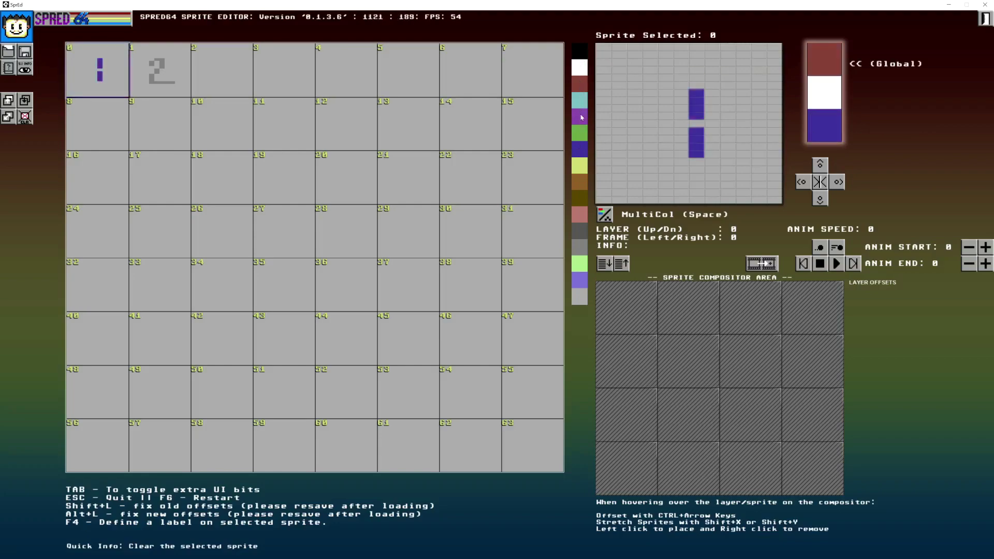
pyautogui.click(579, 132)
pyautogui.click(579, 166)
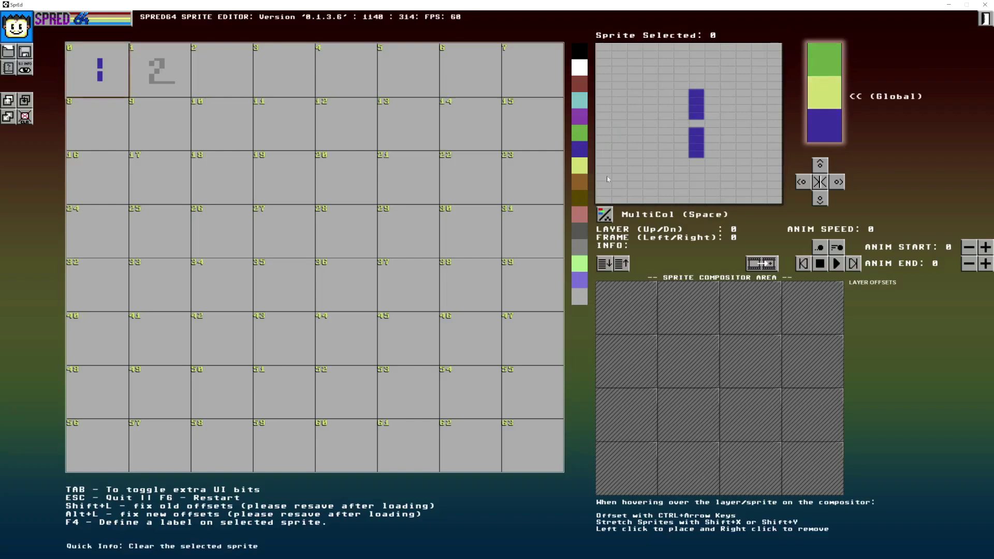
pyautogui.click(815, 133)
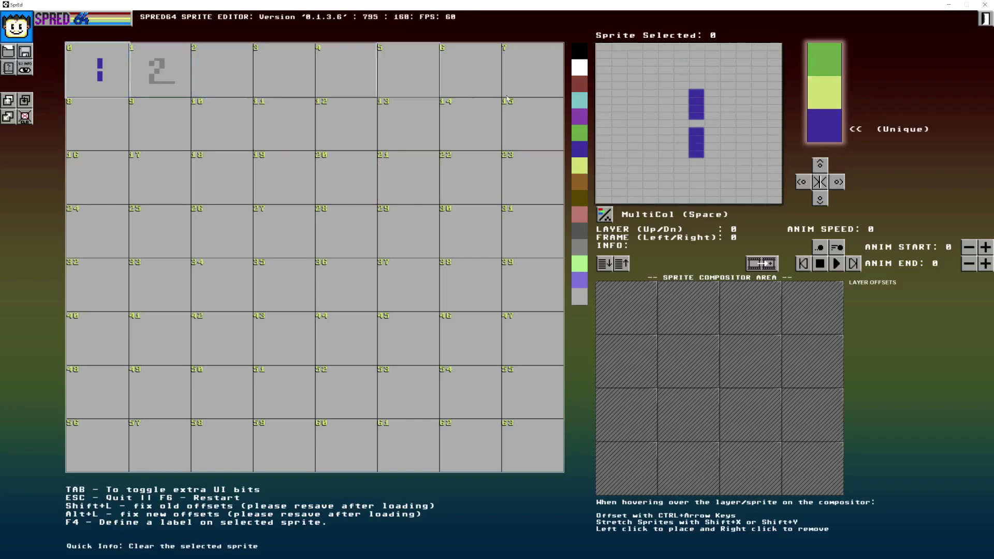
# - Flip sprite 1 horizontally several times until the digit 2 is back in its original orientation
pyautogui.click(169, 64)
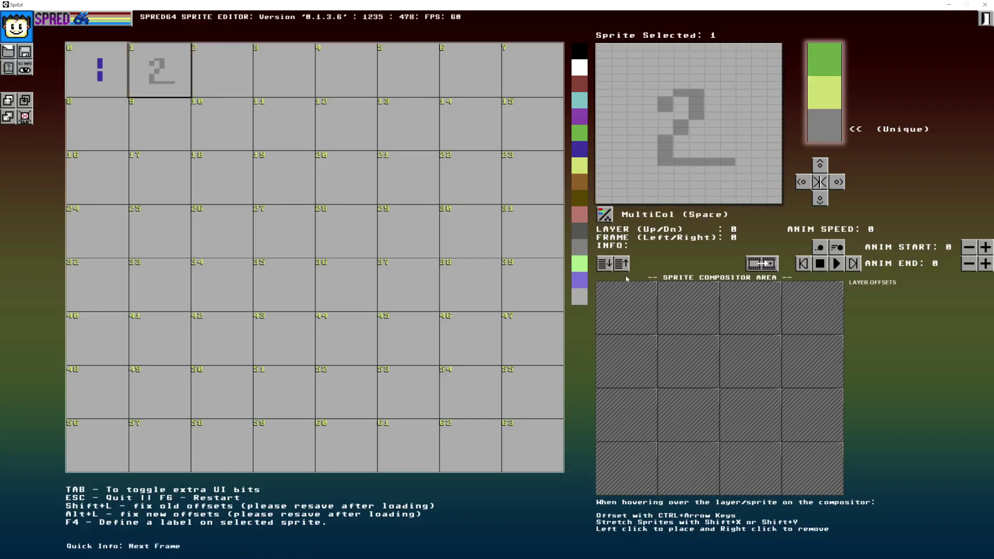
pyautogui.click(823, 181)
pyautogui.click(822, 180)
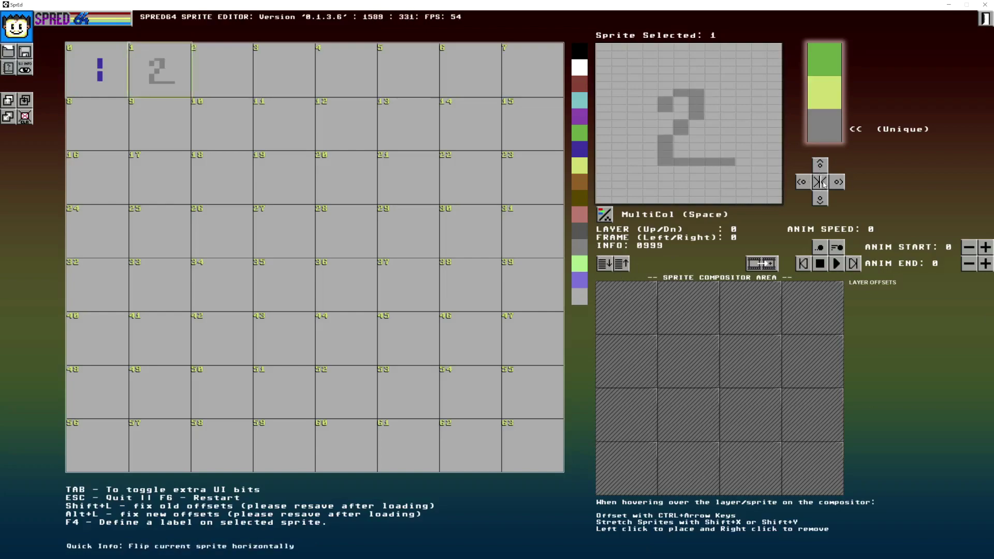
pyautogui.click(823, 180)
pyautogui.click(823, 180)
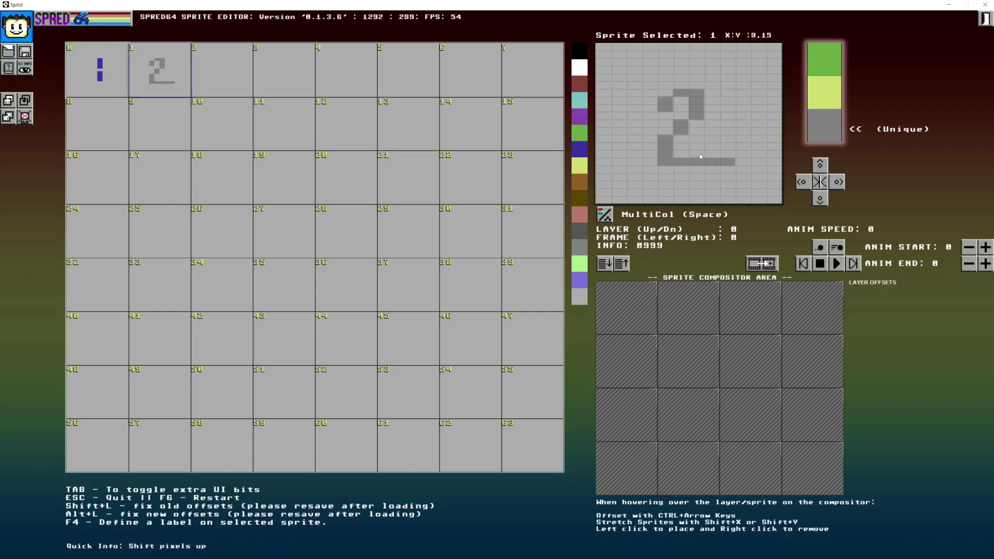
# - Thicken the digit 2 in sprite 1 and shift its pixels up, down and to the right edge
pyautogui.moveTo(650, 100); pyautogui.dragTo(699, 111)
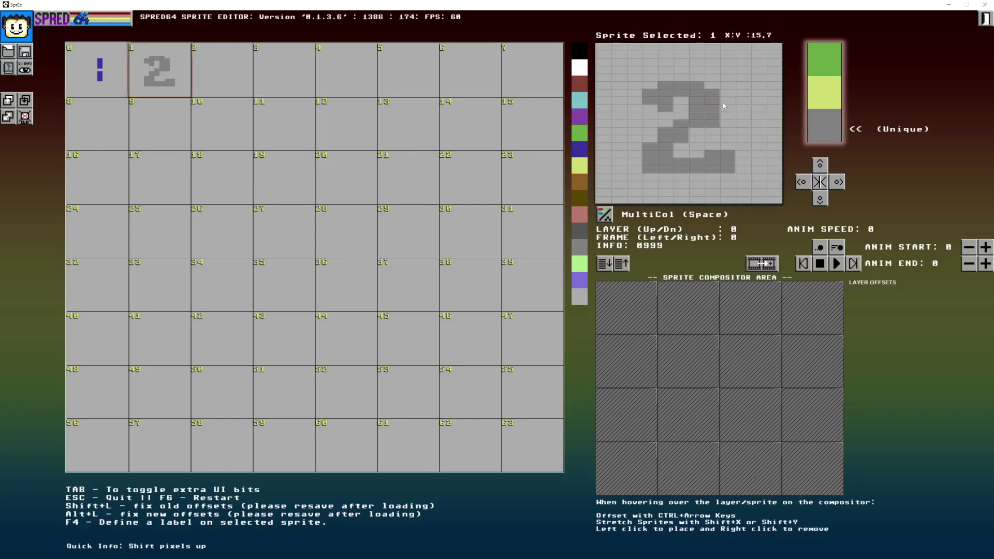
pyautogui.click(820, 165)
pyautogui.click(820, 165)
pyautogui.click(820, 165)
pyautogui.click(820, 165)
pyautogui.click(820, 200)
pyautogui.click(820, 200)
pyautogui.click(820, 199)
pyautogui.click(820, 199)
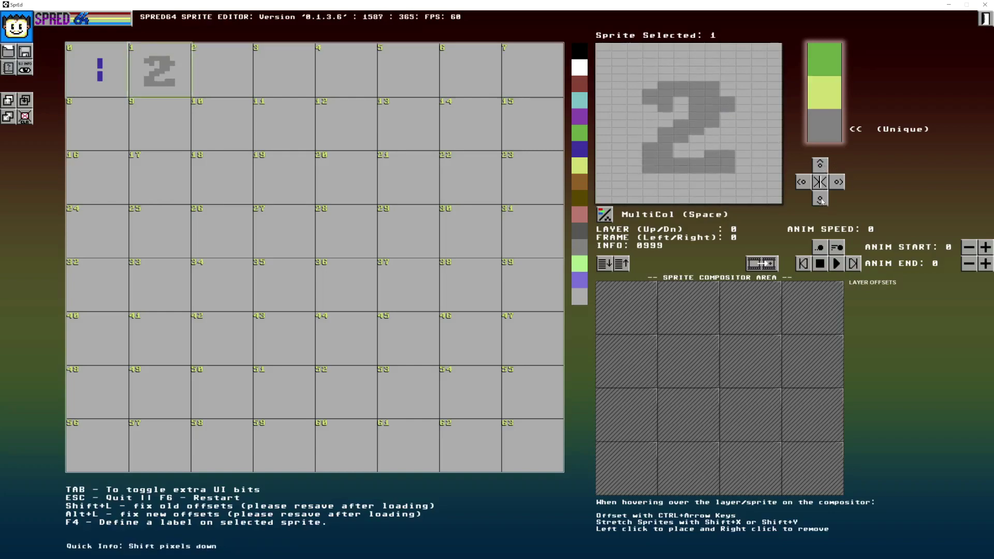
pyautogui.click(820, 199)
pyautogui.click(837, 182)
pyautogui.click(837, 182)
pyautogui.click(838, 182)
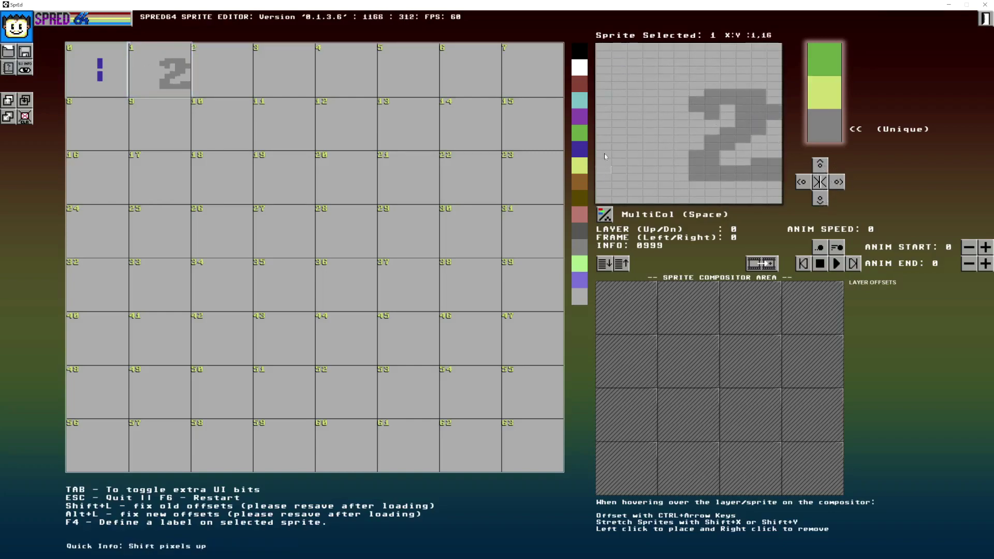
# - Shift the digit 2 in sprite 1 to the left edge and back to the right
pyautogui.click(801, 181)
pyautogui.click(802, 181)
pyautogui.click(801, 181)
pyautogui.click(802, 181)
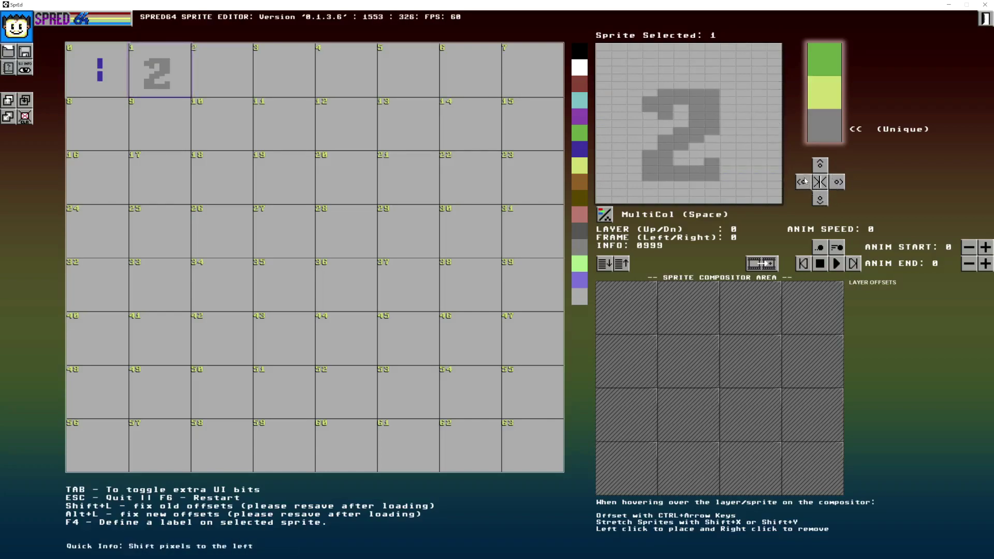
pyautogui.click(802, 181)
pyautogui.click(802, 181)
pyautogui.click(802, 181)
pyautogui.click(801, 181)
pyautogui.doubleClick(838, 181)
pyautogui.click(841, 183)
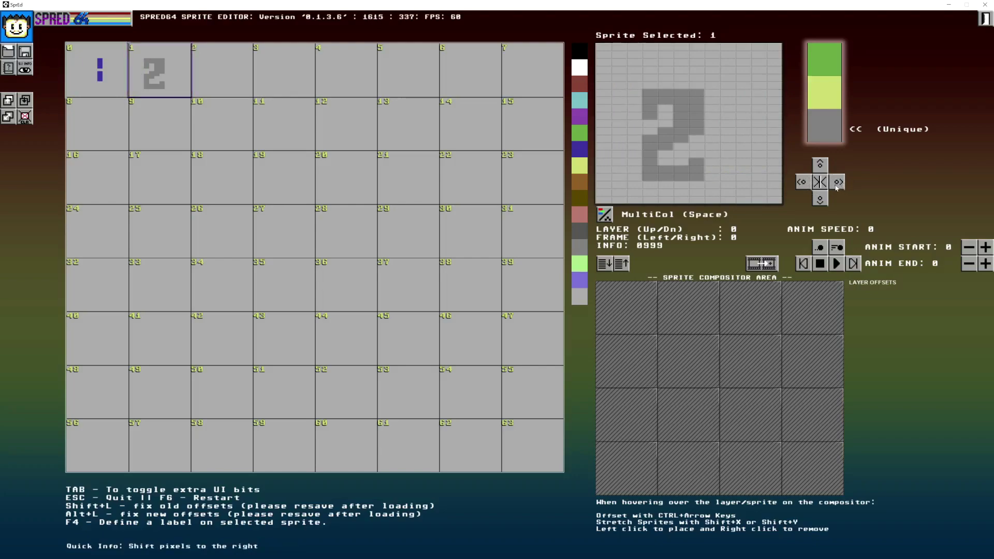
# - Shift the digit 2 back near the centre of sprite 1 and redraw its missing left and right edge pixels
pyautogui.click(820, 165)
pyautogui.click(837, 182)
pyautogui.moveTo(653, 102); pyautogui.dragTo(654, 169)
pyautogui.click(820, 199)
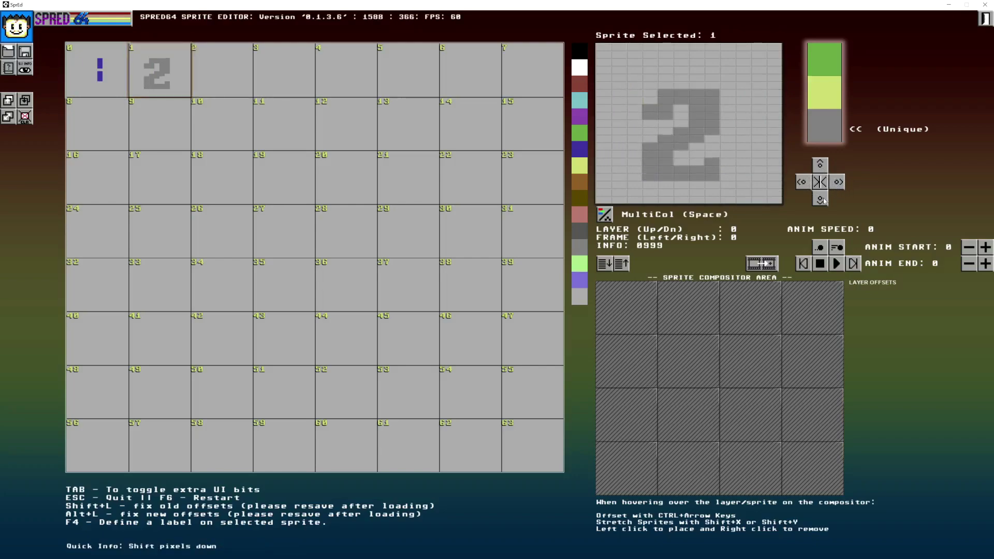
pyautogui.click(838, 182)
pyautogui.click(820, 164)
pyautogui.click(802, 181)
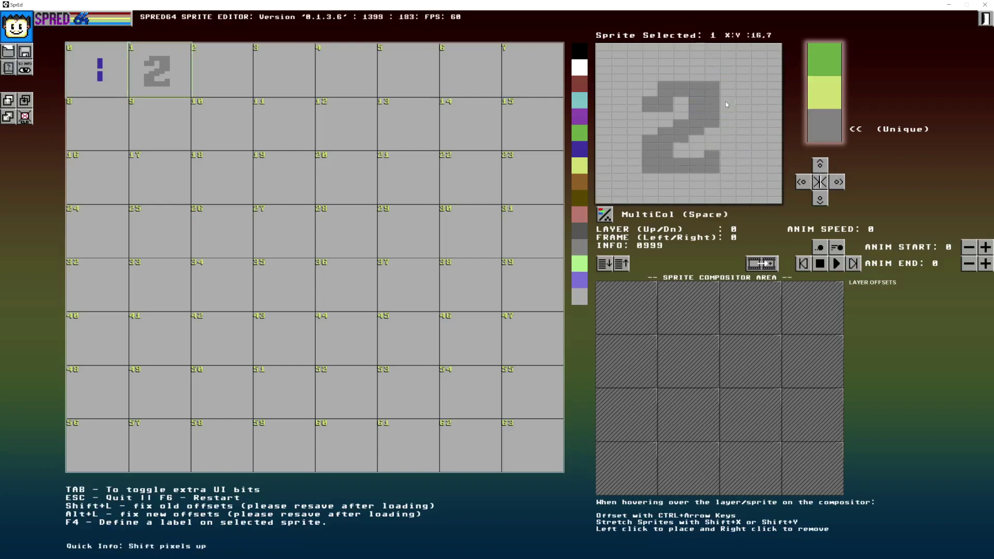
pyautogui.moveTo(725, 101); pyautogui.dragTo(728, 112)
pyautogui.click(723, 156)
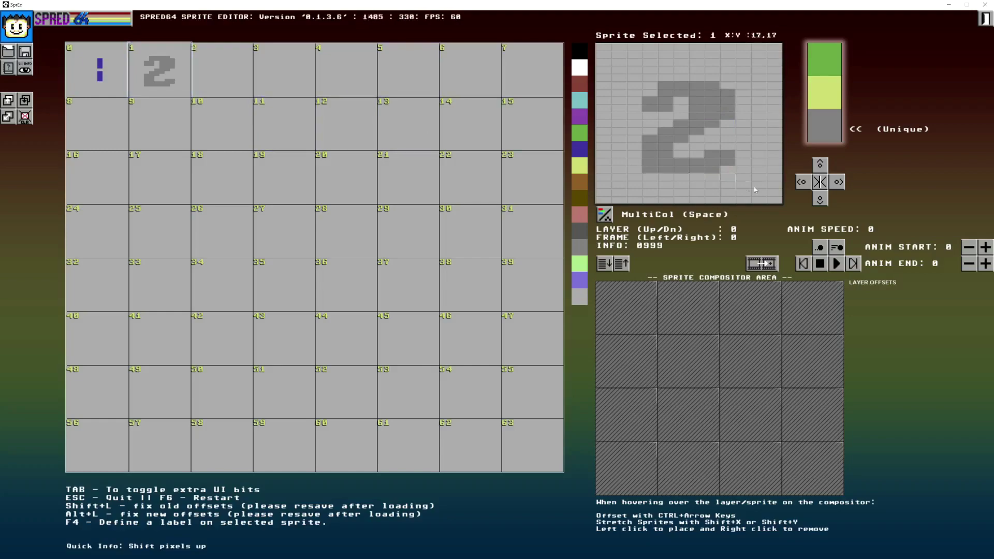
# - Set the unique colour of sprite 0 to dark grey and draw a thick digit 1 with a flag and base
pyautogui.click(108, 71)
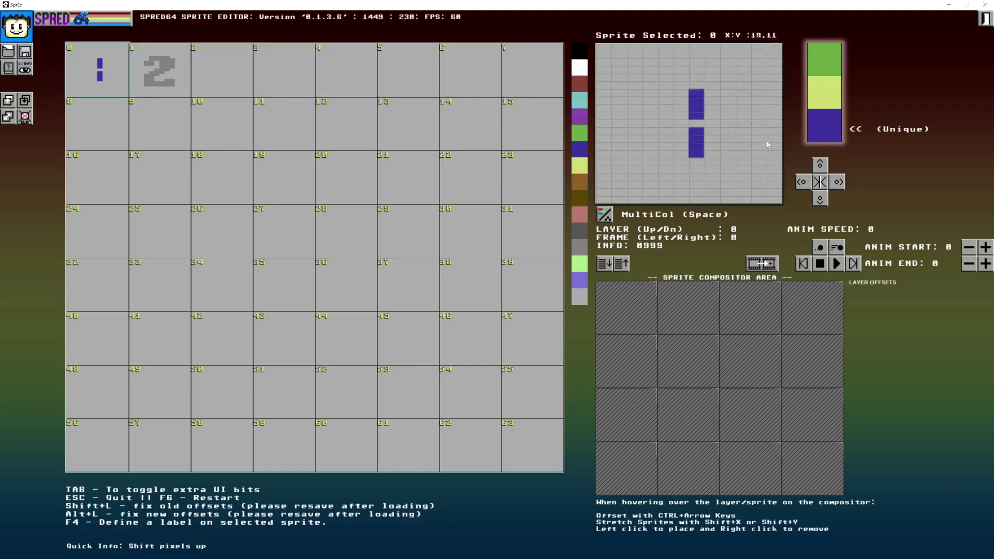
pyautogui.click(576, 231)
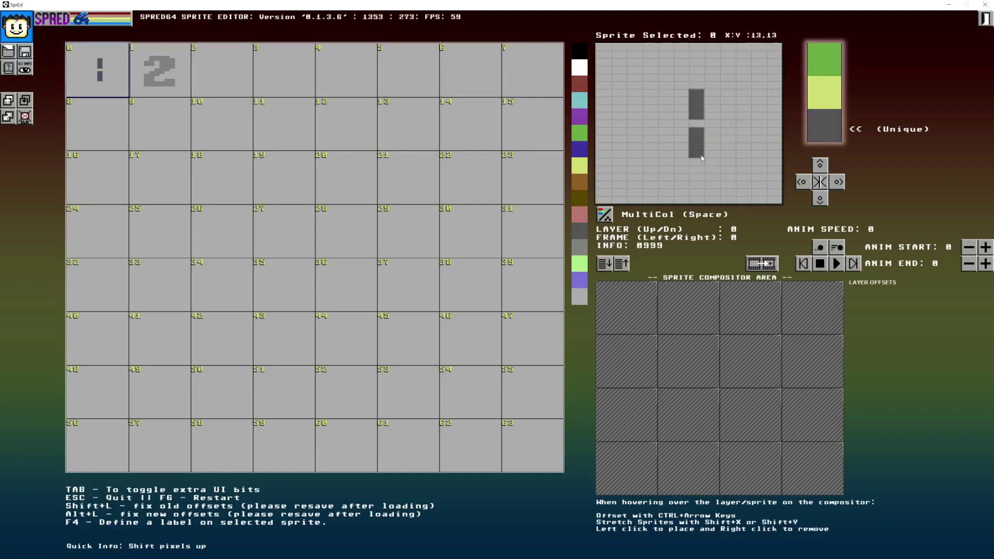
pyautogui.moveTo(696, 153)
pyautogui.mouseDown()
pyautogui.moveTo(674, 176)
pyautogui.moveTo(707, 175)
pyautogui.moveTo(682, 152)
pyautogui.moveTo(683, 86)
pyautogui.moveTo(673, 93)
pyautogui.moveTo(699, 77)
pyautogui.moveTo(670, 94)
pyautogui.mouseUp()
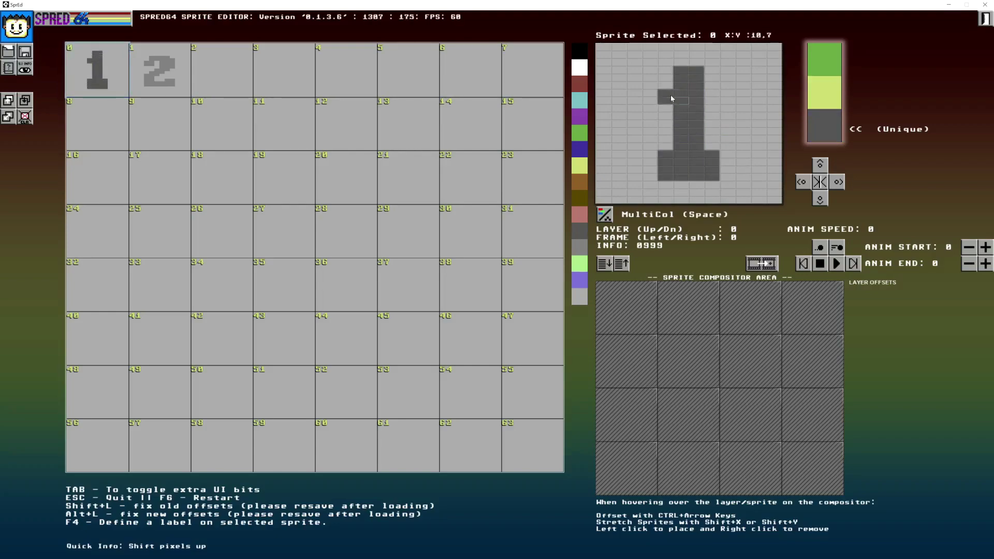
# - Erase the bottom row and the top two rows of the digit 1 in sprite 0 to match the digit 2's height
pyautogui.click(169, 77)
pyautogui.click(106, 82)
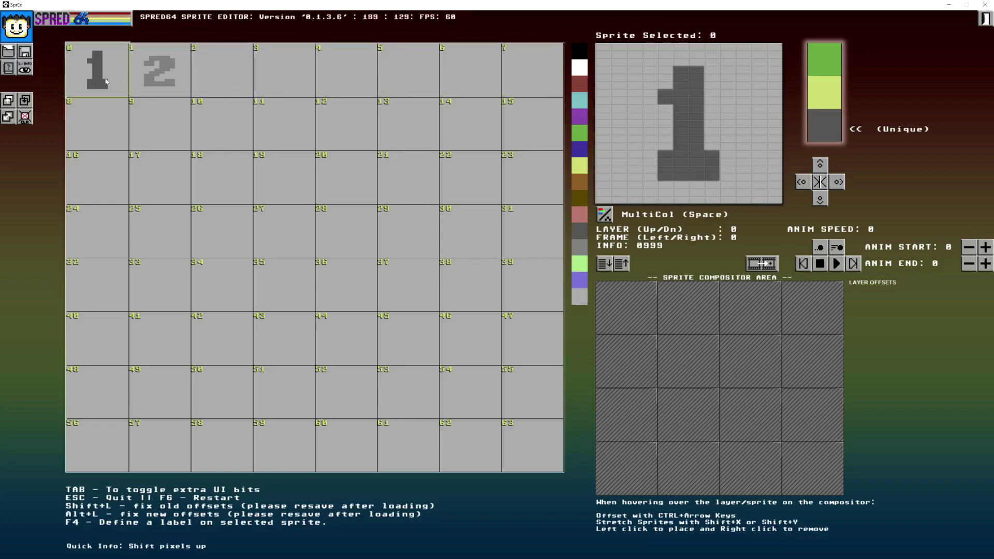
pyautogui.rightClick(712, 177)
pyautogui.rightClick(696, 177)
pyautogui.rightClick(680, 177)
pyautogui.rightClick(664, 177)
pyautogui.rightClick(681, 70)
pyautogui.rightClick(696, 70)
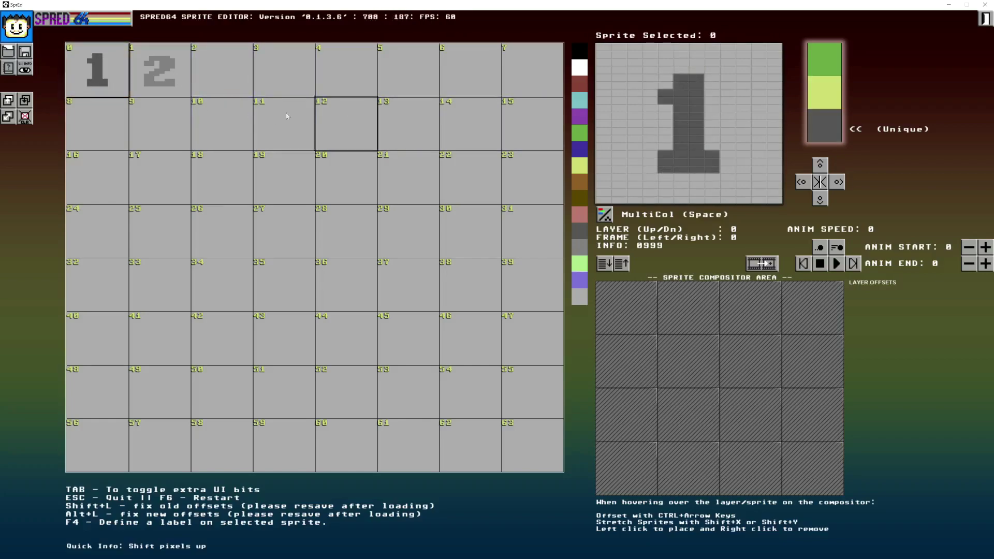
pyautogui.click(161, 76)
pyautogui.click(115, 79)
pyautogui.rightClick(694, 78)
pyautogui.rightClick(680, 78)
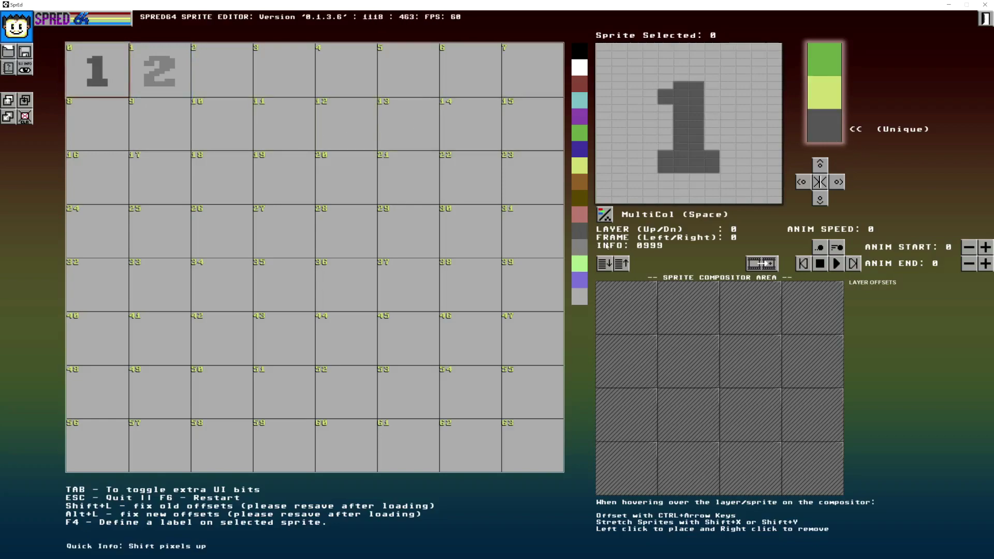
# - Set the unique colour of sprite 0 to sprite 1's medium grey and place sprite 0 in all four cells of the compositor's first row
pyautogui.click(161, 85)
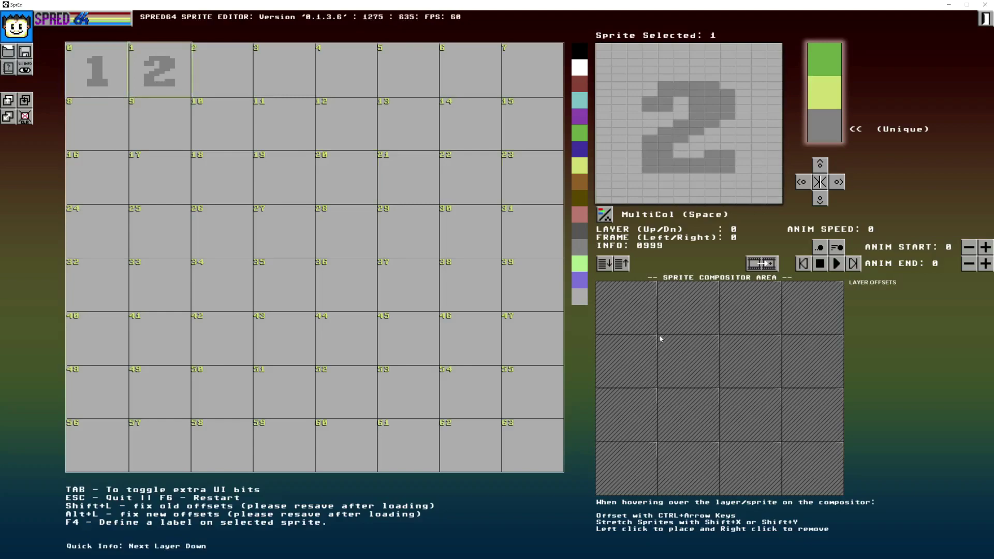
pyautogui.click(97, 71)
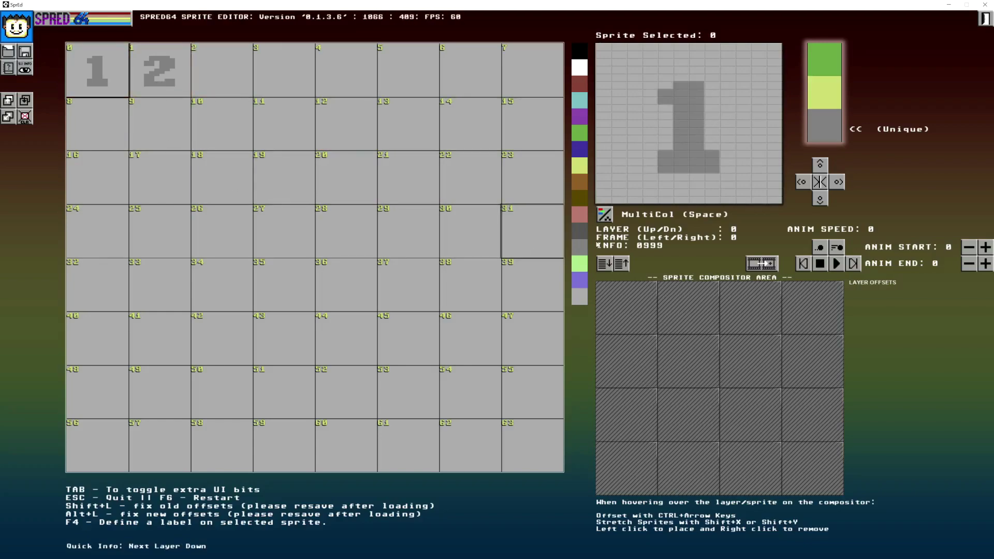
pyautogui.click(634, 312)
pyautogui.click(688, 313)
pyautogui.click(750, 310)
pyautogui.click(812, 311)
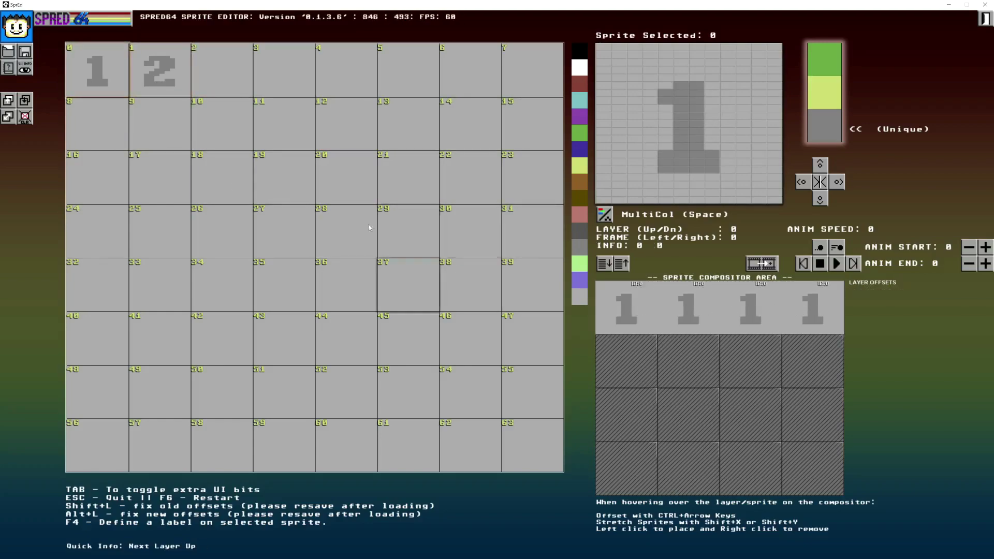
# - Place sprite 1 in all four cells of the compositor's second row
pyautogui.click(167, 72)
pyautogui.click(627, 362)
pyautogui.click(688, 362)
pyautogui.click(750, 363)
pyautogui.click(813, 362)
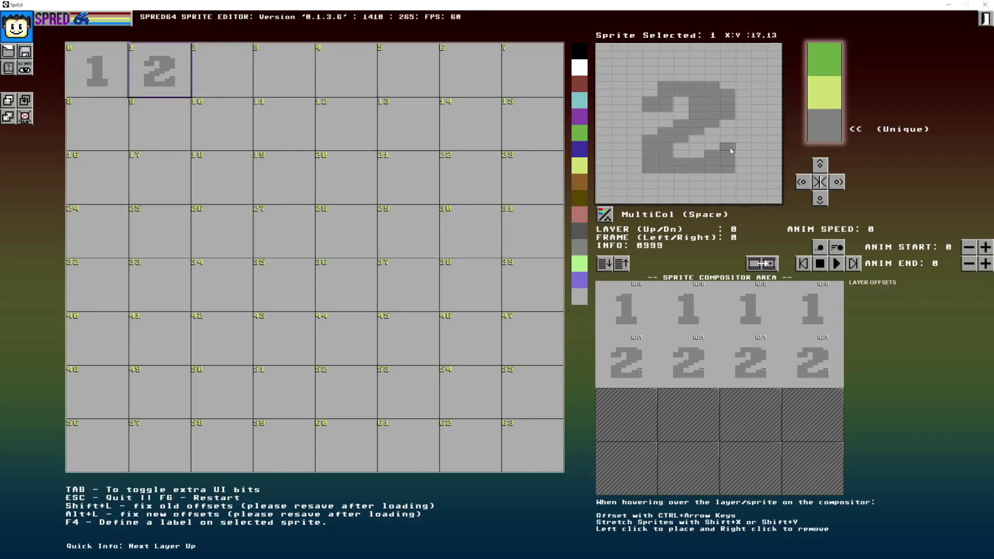
# - Add stray pixels around the digit 2 in sprite 1, and erase them to restore its shape
pyautogui.moveTo(731, 151); pyautogui.dragTo(737, 175)
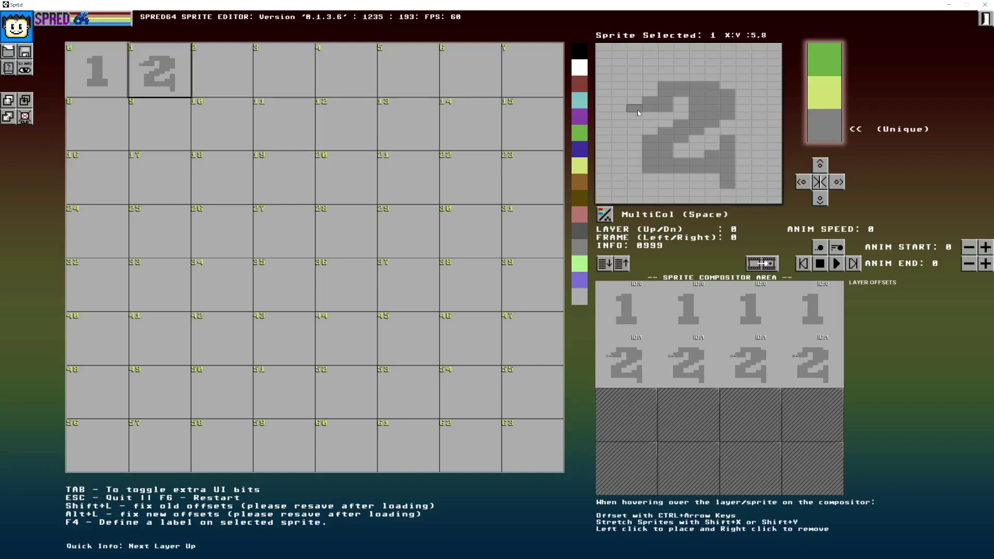
pyautogui.click(96, 72)
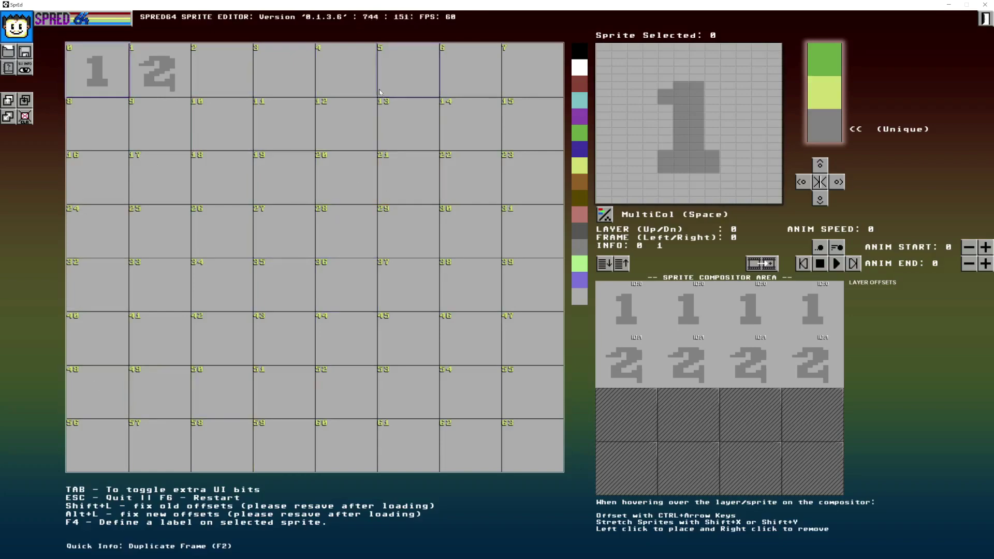
pyautogui.click(170, 80)
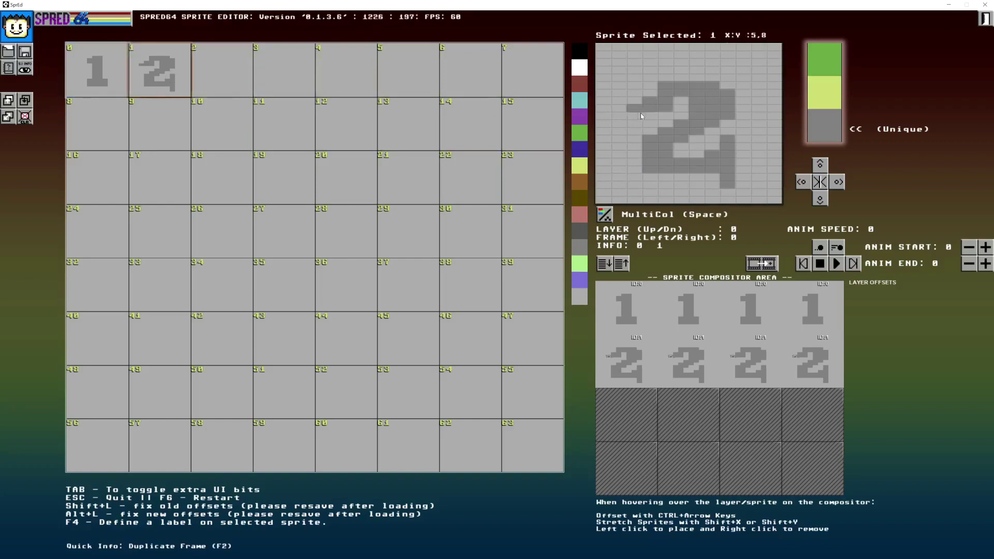
pyautogui.rightClick(729, 181)
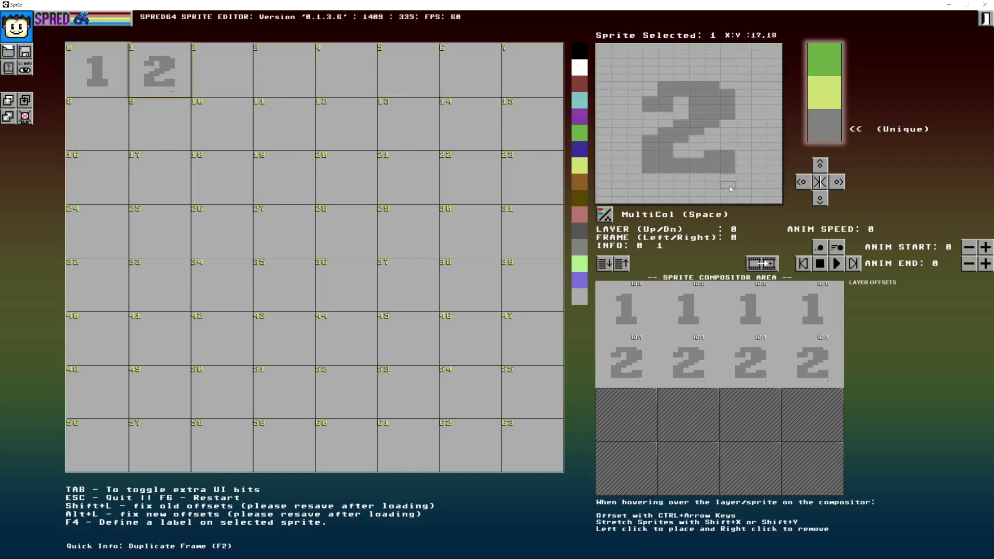
# - Label sprite 0 with the sprite allocation address * = $6000 "Sprite : Numbers"
pyautogui.click(123, 87)
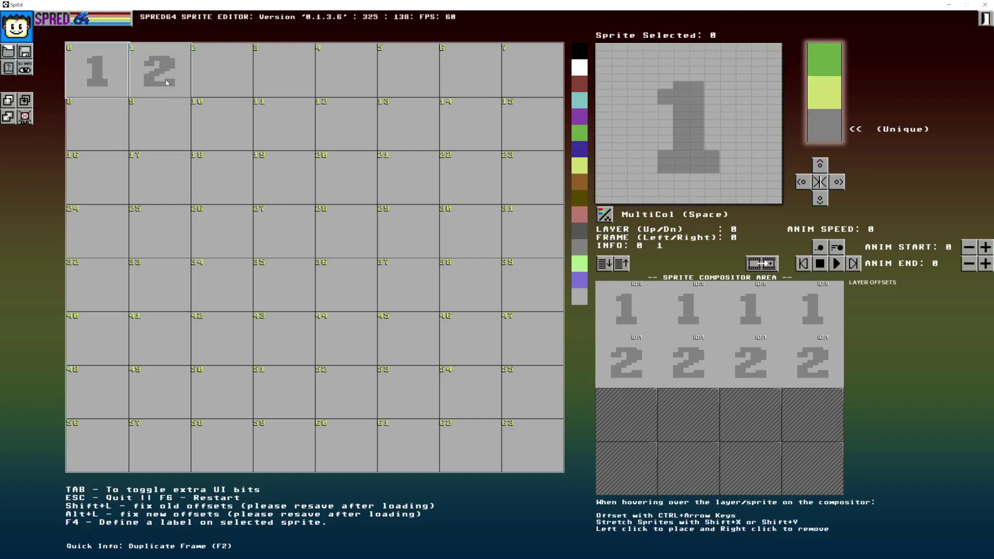
pyautogui.click(166, 80)
pyautogui.click(112, 80)
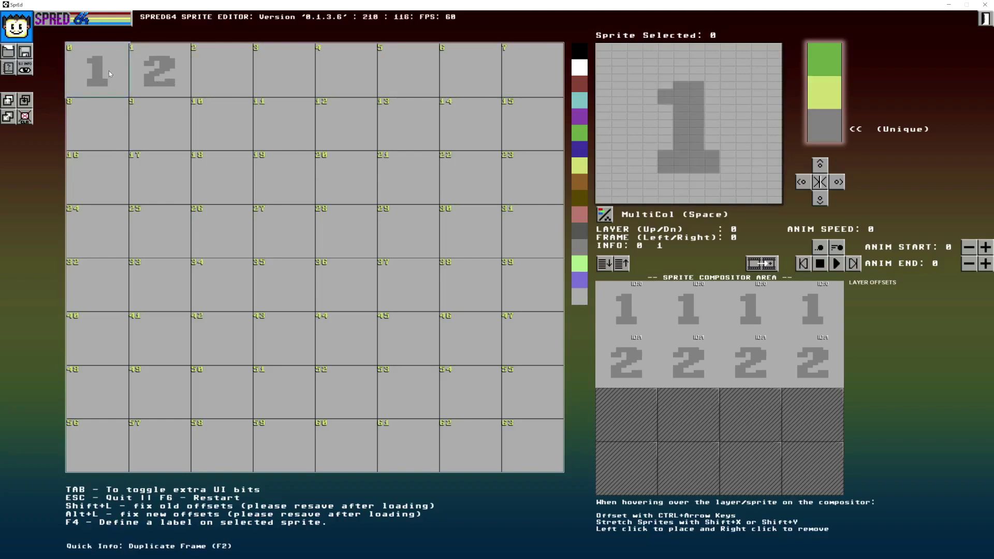
pyautogui.press('F4')
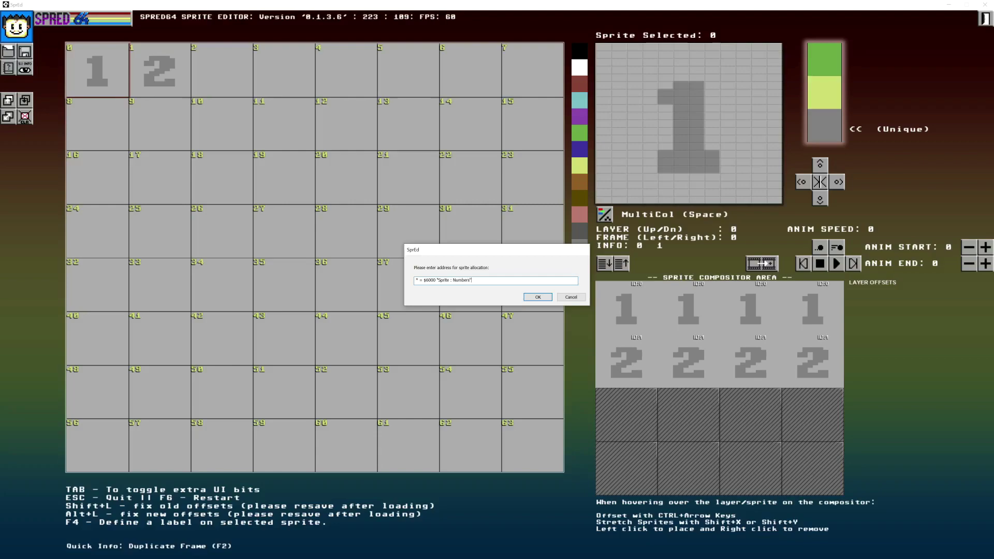
pyautogui.click(537, 298)
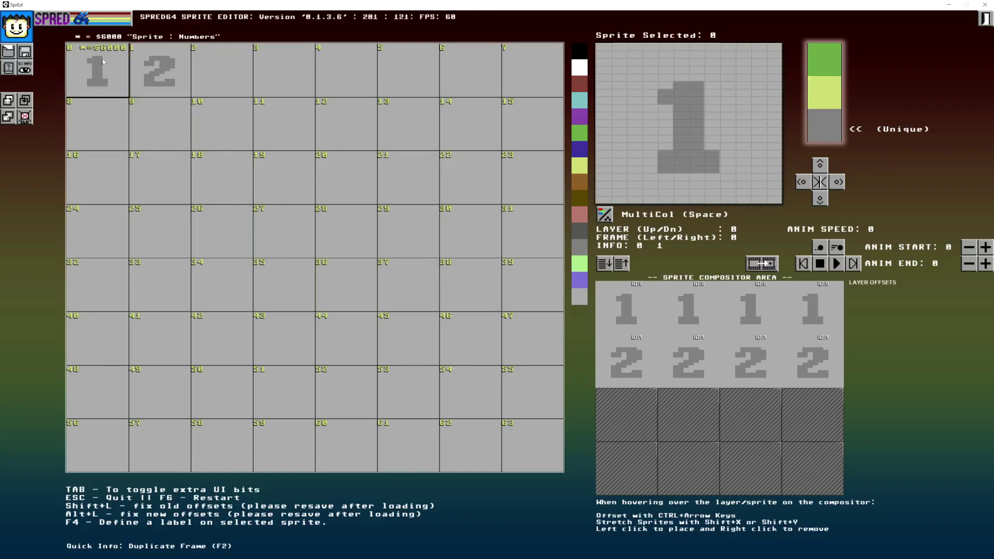
# - Copy the digit 2 from sprite 1 into sprite 2, and the digit 1 from sprite 0 into sprite 1
pyautogui.click(155, 72)
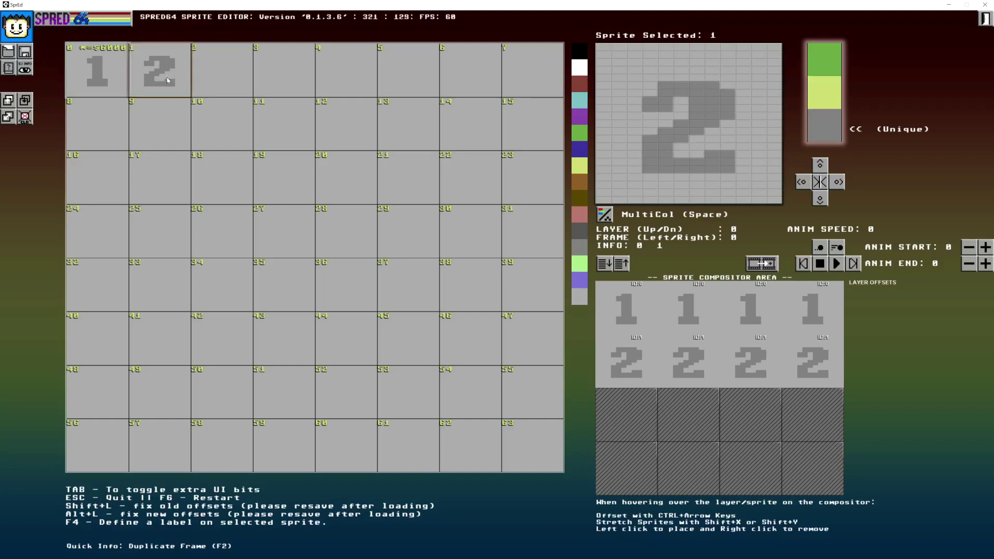
pyautogui.click(216, 80)
pyautogui.hotkey('ctrl', 'v')
pyautogui.click(96, 77)
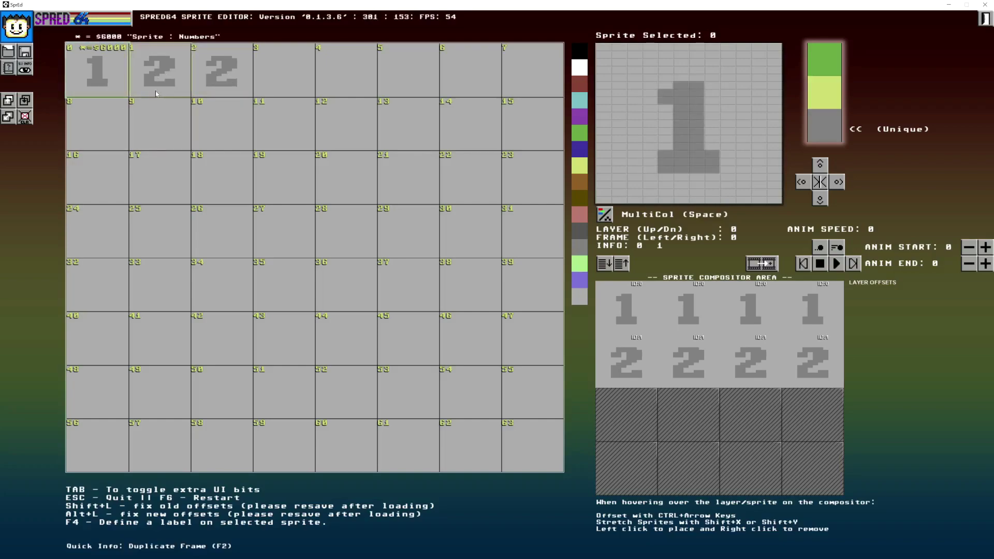
pyautogui.click(157, 91)
pyautogui.hotkey('ctrl', 'v')
# - Redraw the digit 1 in sprite 0 as a rounded digit 0 with a cleared rectangular centre
pyautogui.click(96, 77)
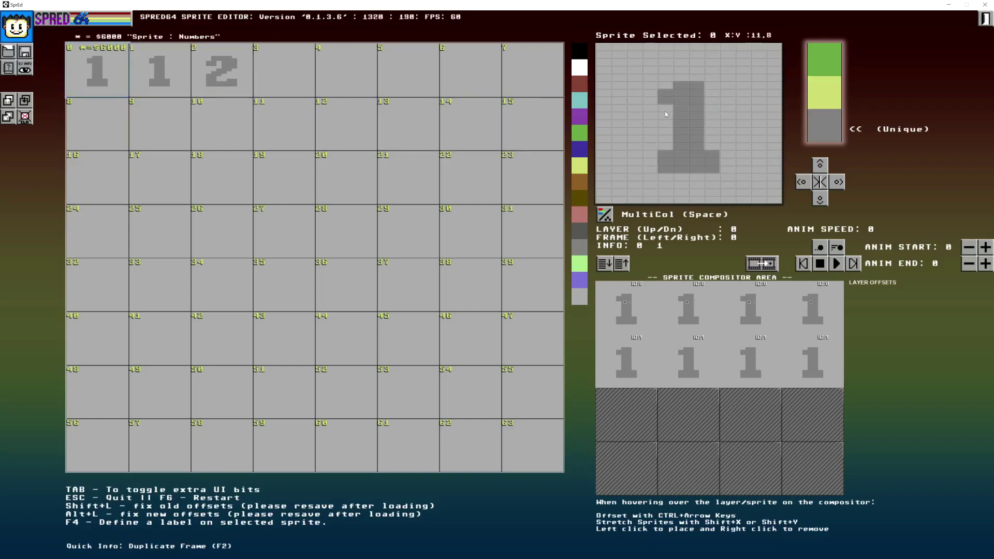
pyautogui.moveTo(652, 102)
pyautogui.mouseDown()
pyautogui.moveTo(652, 151)
pyautogui.moveTo(667, 117)
pyautogui.moveTo(711, 102)
pyautogui.moveTo(711, 123)
pyautogui.moveTo(711, 85)
pyautogui.moveTo(728, 162)
pyautogui.mouseUp()
pyautogui.moveTo(743, 101); pyautogui.dragTo(735, 167)
pyautogui.moveTo(712, 131)
pyautogui.mouseDown()
pyautogui.moveTo(672, 135)
pyautogui.moveTo(697, 111)
pyautogui.mouseUp()
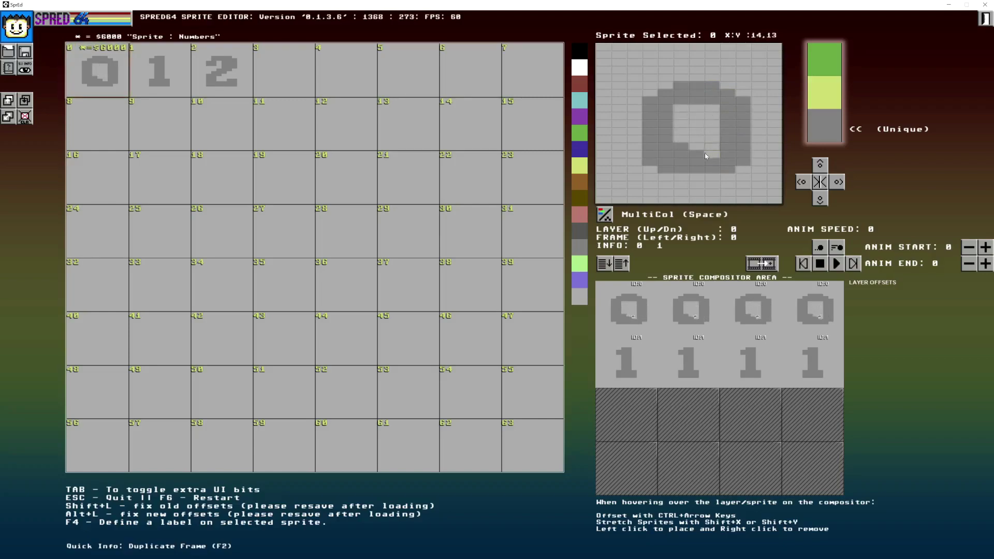
pyautogui.moveTo(704, 153); pyautogui.dragTo(685, 151)
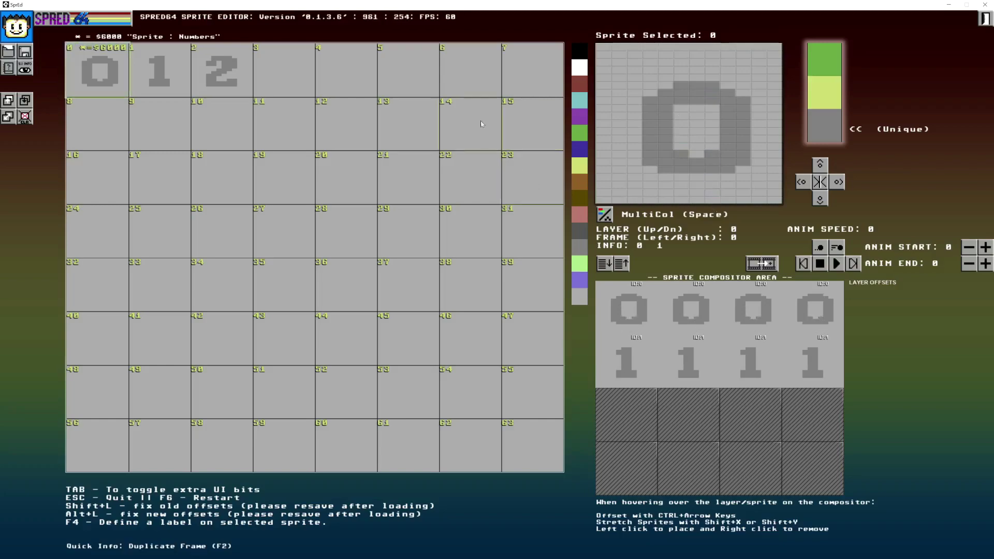
pyautogui.click(680, 108)
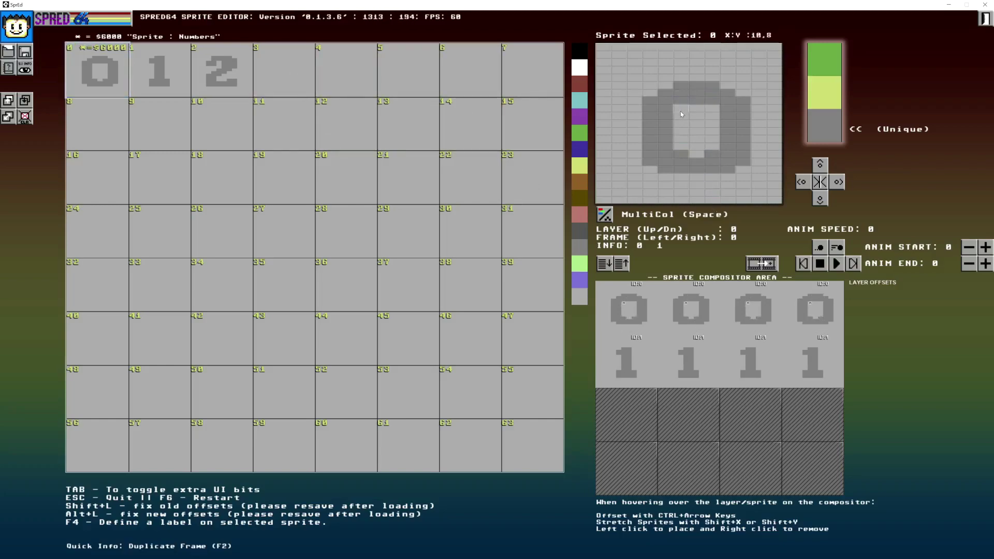
pyautogui.click(712, 108)
# - Compare the digits in sprites 0, 1 and 2 by viewing each one enlarged
pyautogui.click(147, 71)
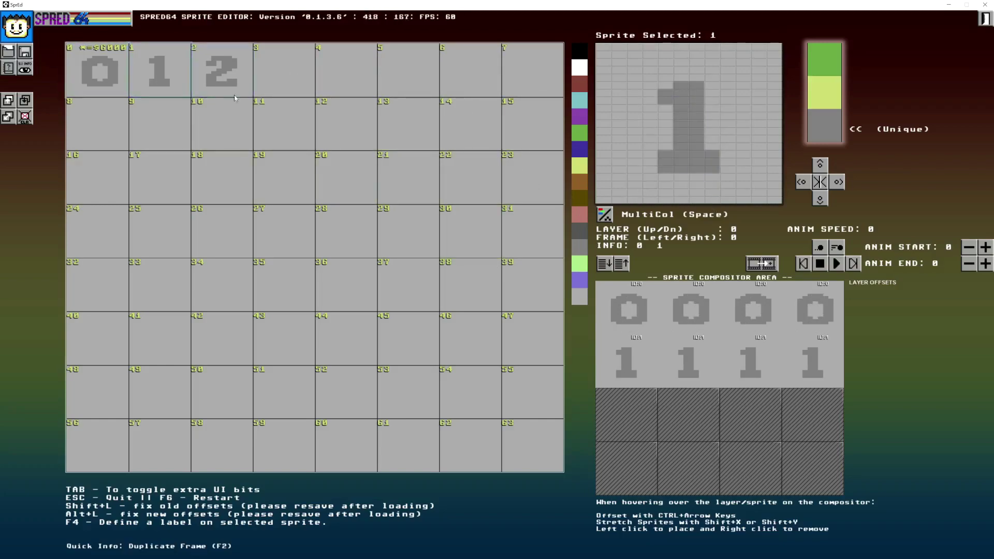
pyautogui.click(234, 95)
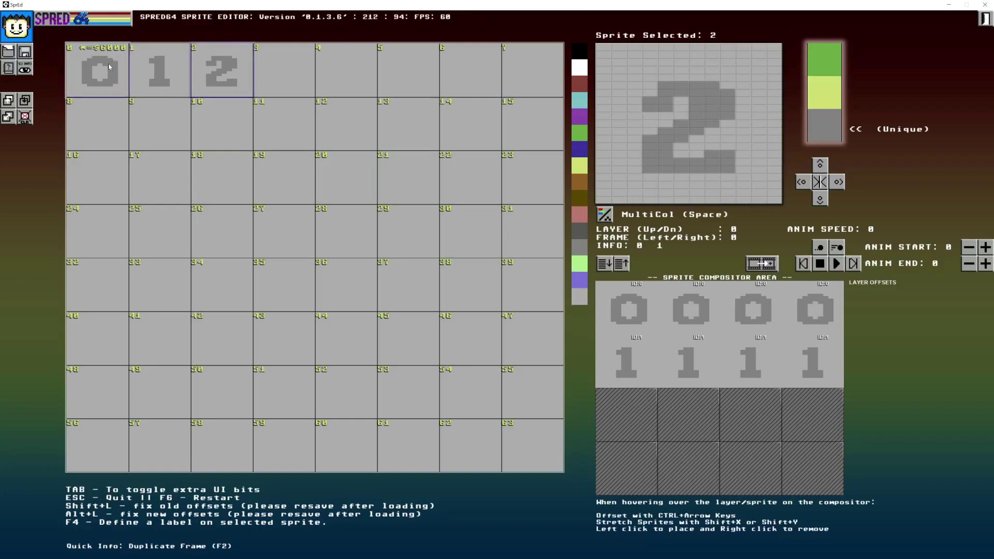
pyautogui.click(108, 67)
pyautogui.click(158, 79)
pyautogui.click(206, 94)
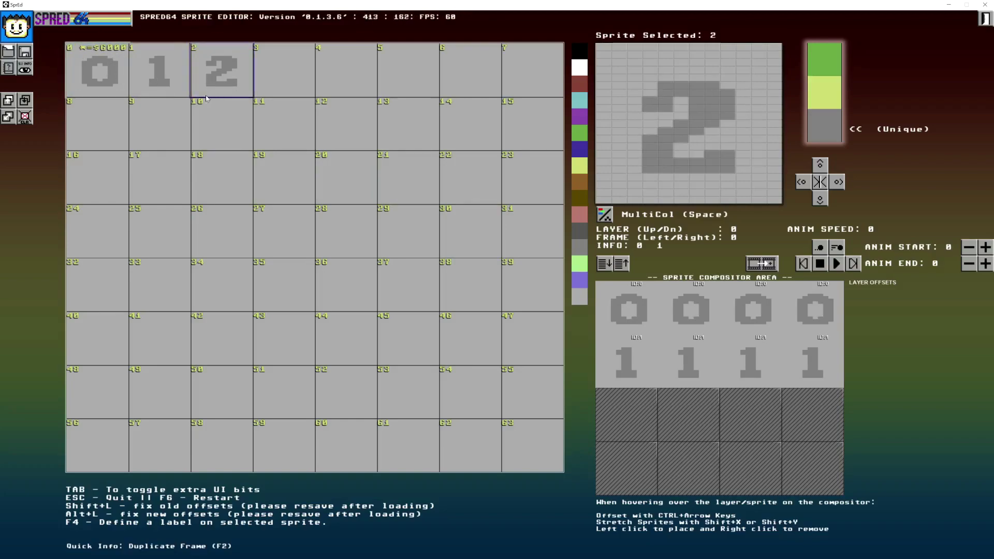
pyautogui.click(102, 65)
pyautogui.click(163, 72)
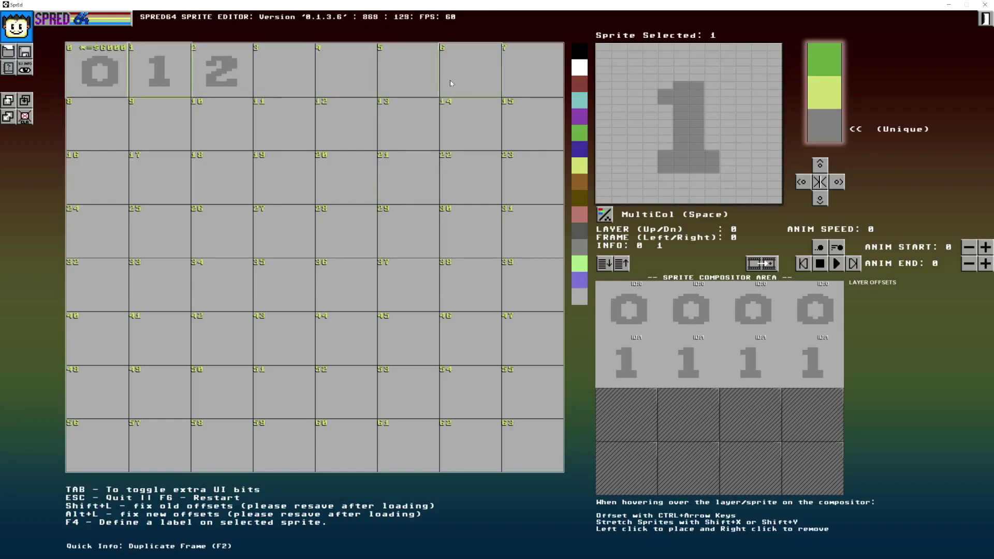
# - Switch sprite 2 to HiRez mode and redraw its digit 2 as a solid shape with a rounded upper curve
pyautogui.click(223, 82)
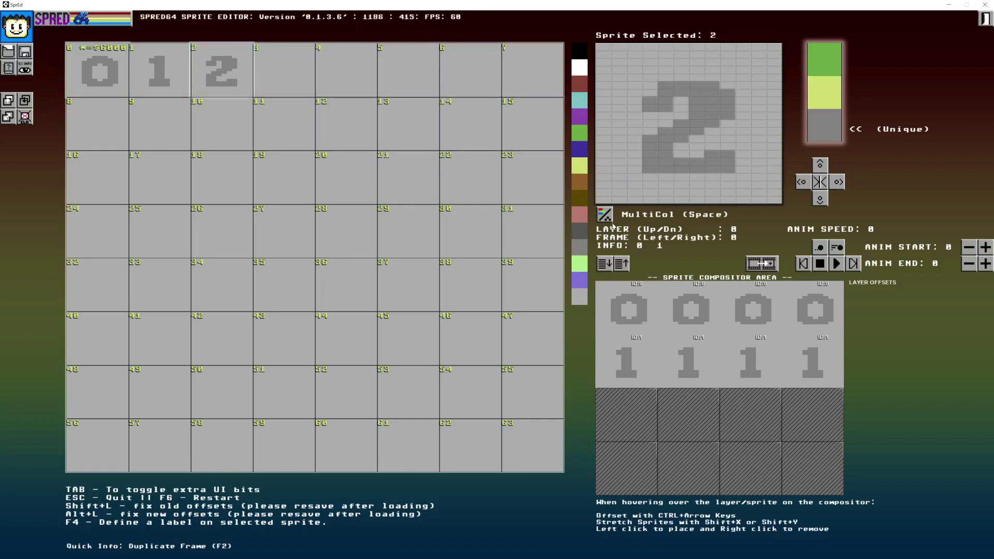
pyautogui.press('space')
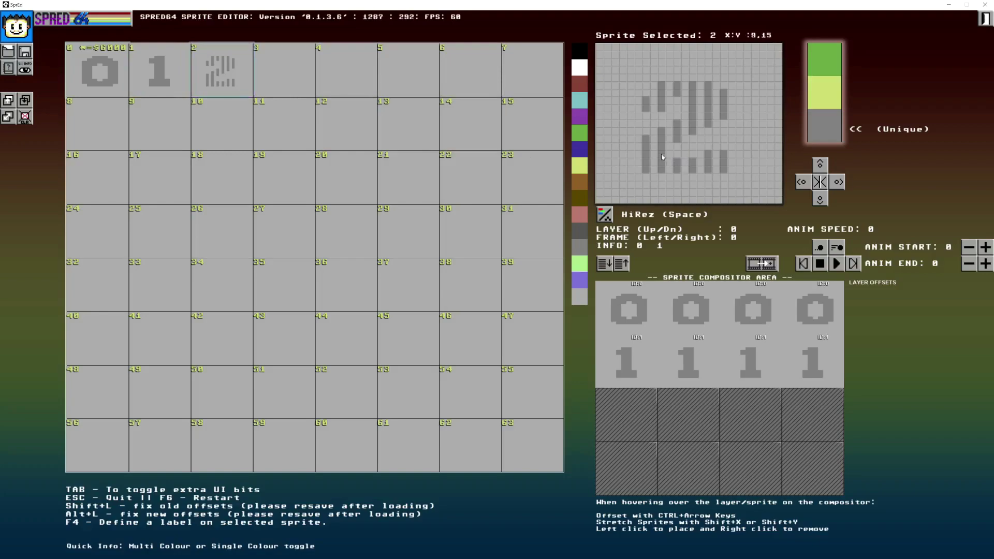
pyautogui.moveTo(654, 140)
pyautogui.mouseDown()
pyautogui.moveTo(655, 172)
pyautogui.moveTo(701, 171)
pyautogui.moveTo(717, 158)
pyautogui.moveTo(669, 162)
pyautogui.moveTo(669, 144)
pyautogui.moveTo(712, 109)
pyautogui.moveTo(709, 88)
pyautogui.moveTo(651, 102)
pyautogui.mouseUp()
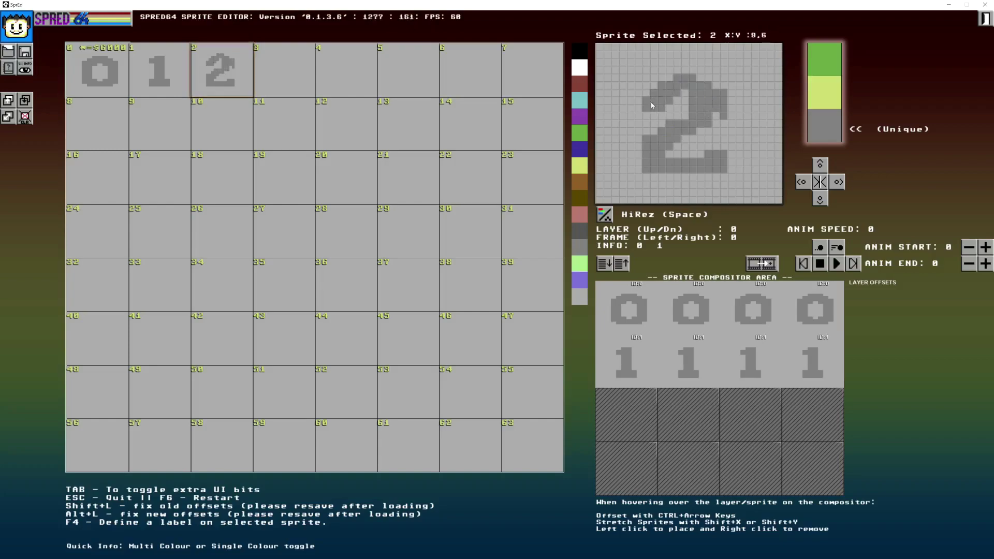
pyautogui.moveTo(717, 100); pyautogui.dragTo(700, 78)
pyautogui.click(684, 100)
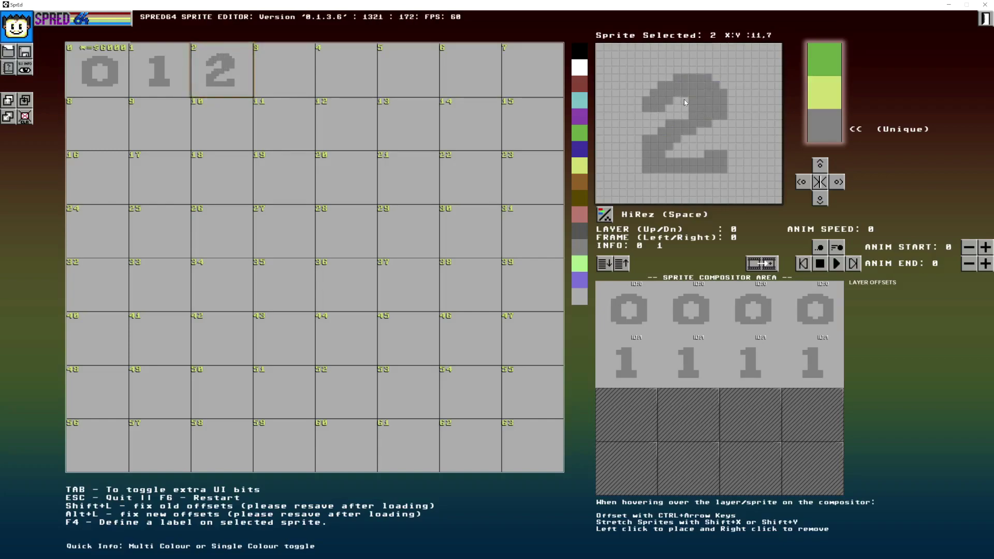
pyautogui.click(685, 117)
pyautogui.click(699, 131)
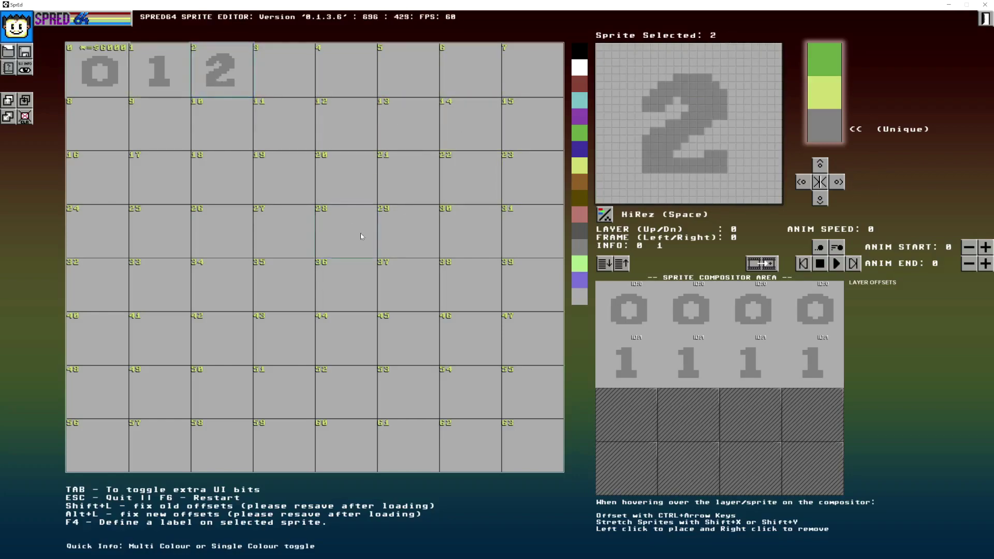
# - Switch empty sprite 16 to HiRez mode and set its unique colour to dark blue
pyautogui.click(284, 79)
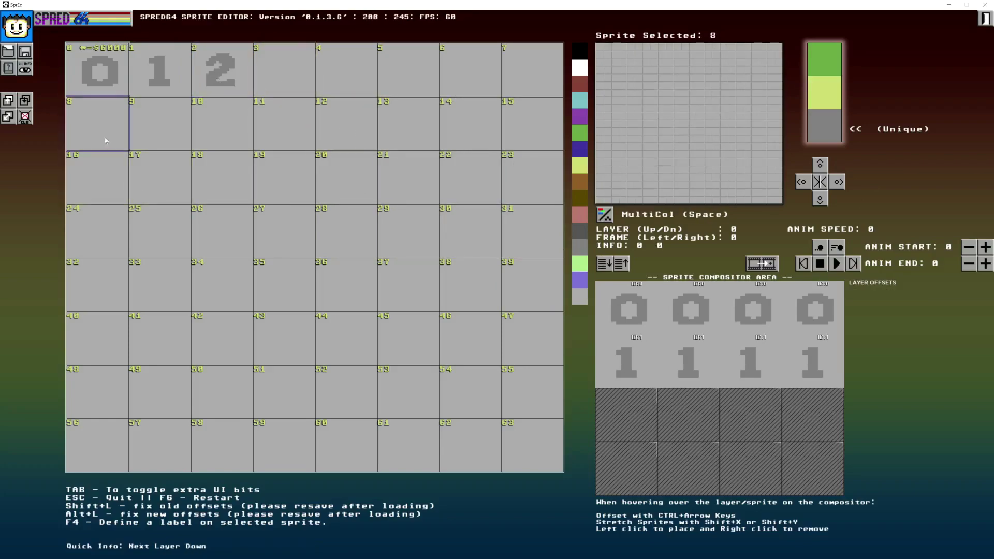
pyautogui.click(101, 182)
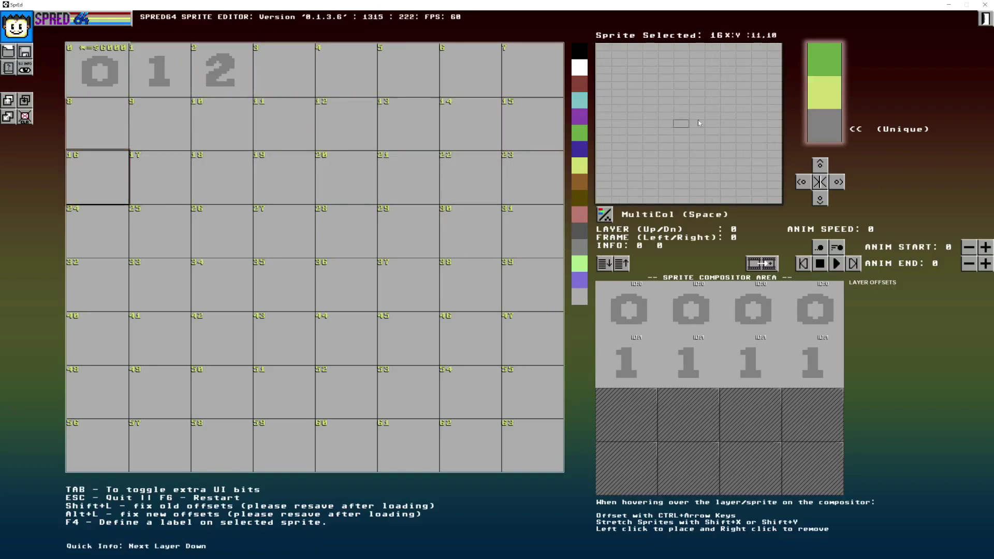
pyautogui.click(604, 215)
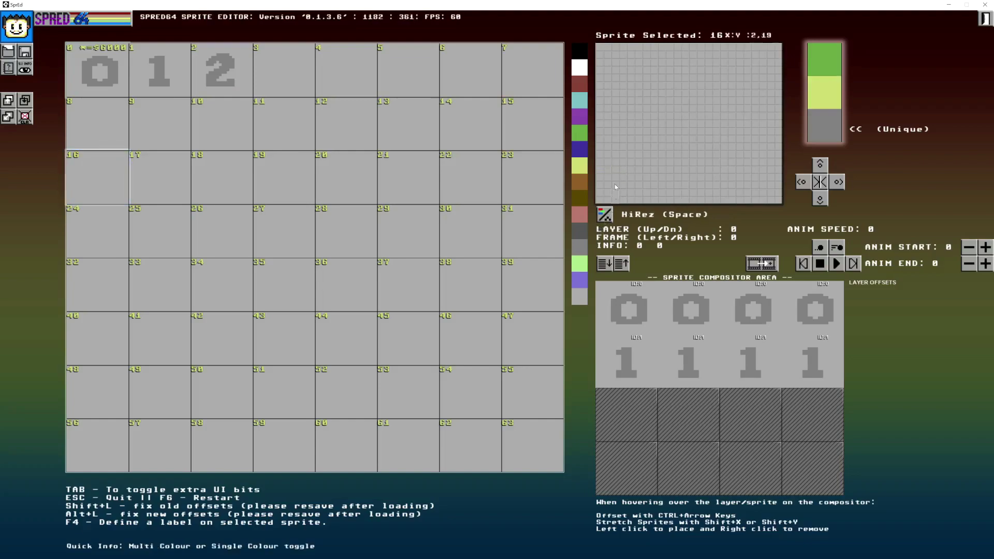
pyautogui.click(585, 148)
# - Sketch rough dark blue strokes of a round outline in sprite 16
pyautogui.moveTo(644, 92); pyautogui.dragTo(646, 140)
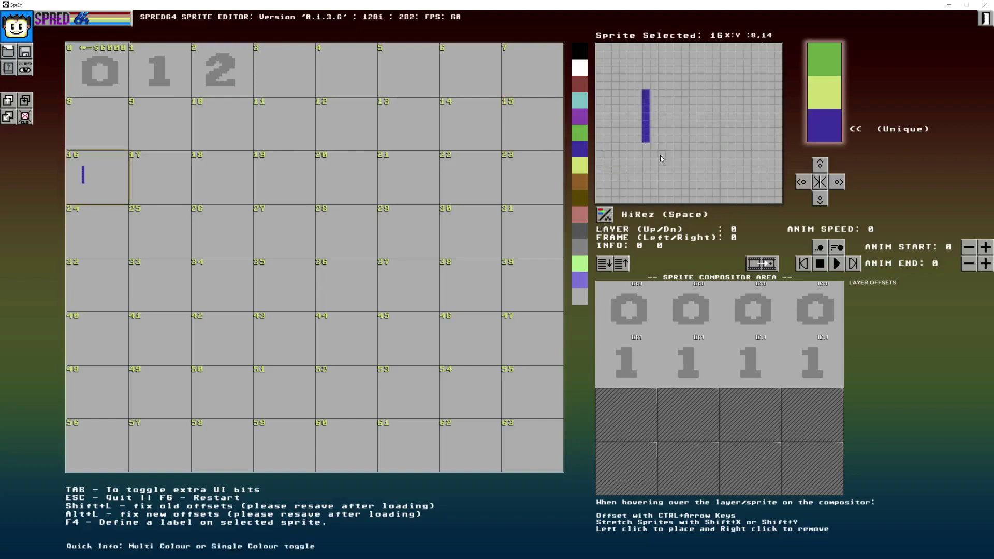
pyautogui.moveTo(731, 123); pyautogui.dragTo(739, 99)
pyautogui.moveTo(716, 62); pyautogui.dragTo(669, 70)
pyautogui.click(700, 85)
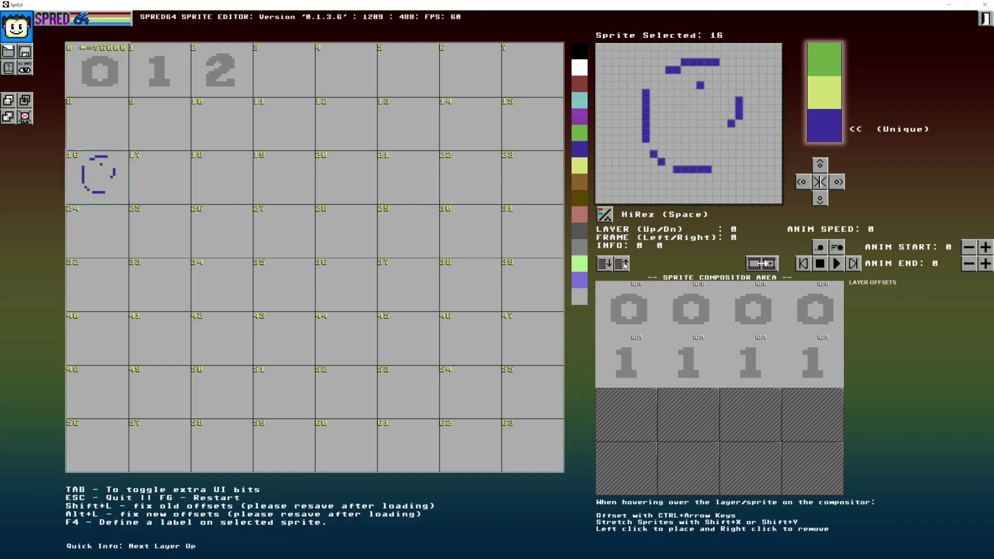
# - Place sprite 16 over the digit 0 in the compositor's first cell on layer 1
pyautogui.click(624, 264)
pyautogui.click(633, 314)
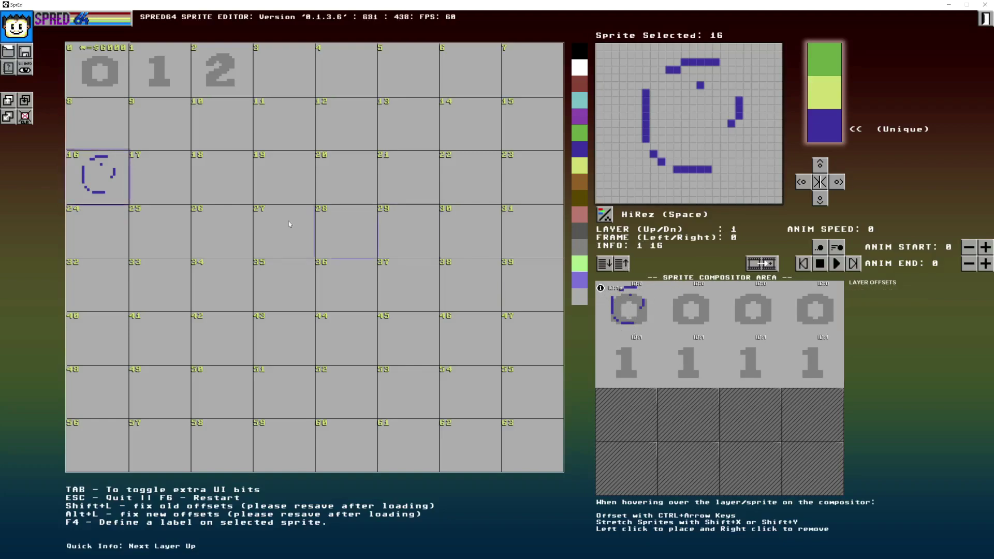
# - Try to build up a thick dark blue outline over the digit 0 in sprite 16
pyautogui.moveTo(671, 77)
pyautogui.mouseDown()
pyautogui.moveTo(654, 91)
pyautogui.moveTo(661, 166)
pyautogui.mouseUp()
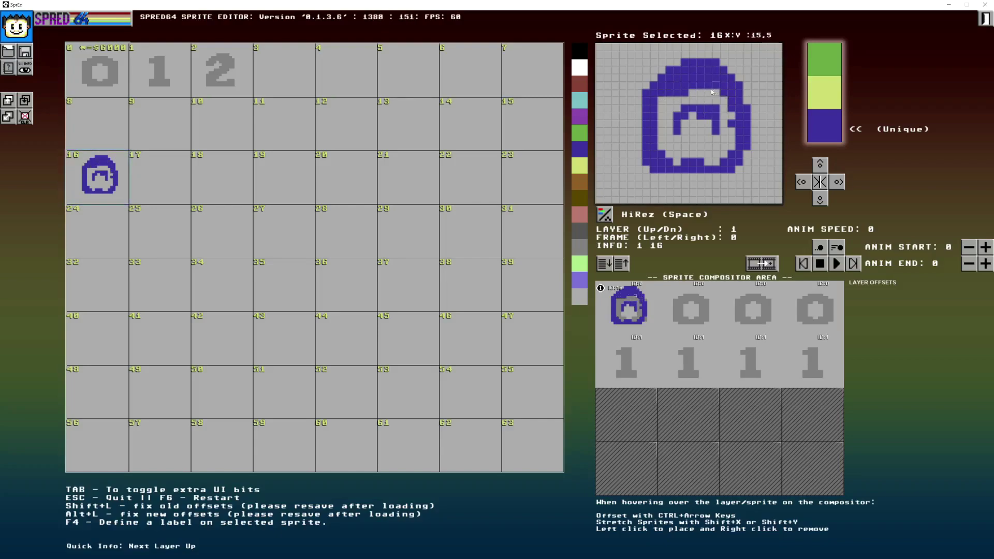
pyautogui.moveTo(661, 135)
pyautogui.mouseDown()
pyautogui.moveTo(678, 156)
pyautogui.moveTo(717, 155)
pyautogui.moveTo(733, 142)
pyautogui.moveTo(660, 124)
pyautogui.moveTo(692, 93)
pyautogui.moveTo(738, 110)
pyautogui.mouseUp()
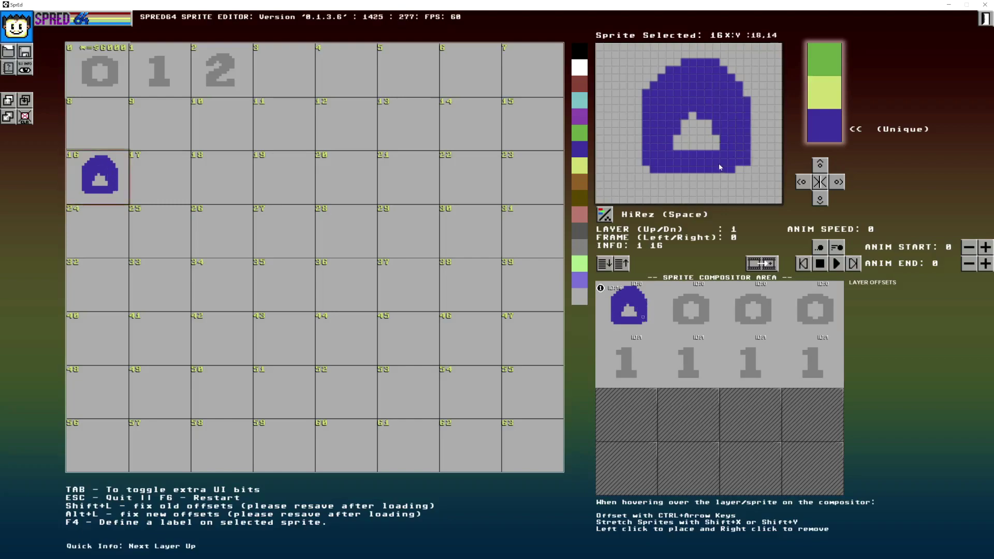
pyautogui.moveTo(738, 164)
pyautogui.mouseDown()
pyautogui.moveTo(712, 88)
pyautogui.moveTo(678, 104)
pyautogui.moveTo(653, 154)
pyautogui.mouseUp()
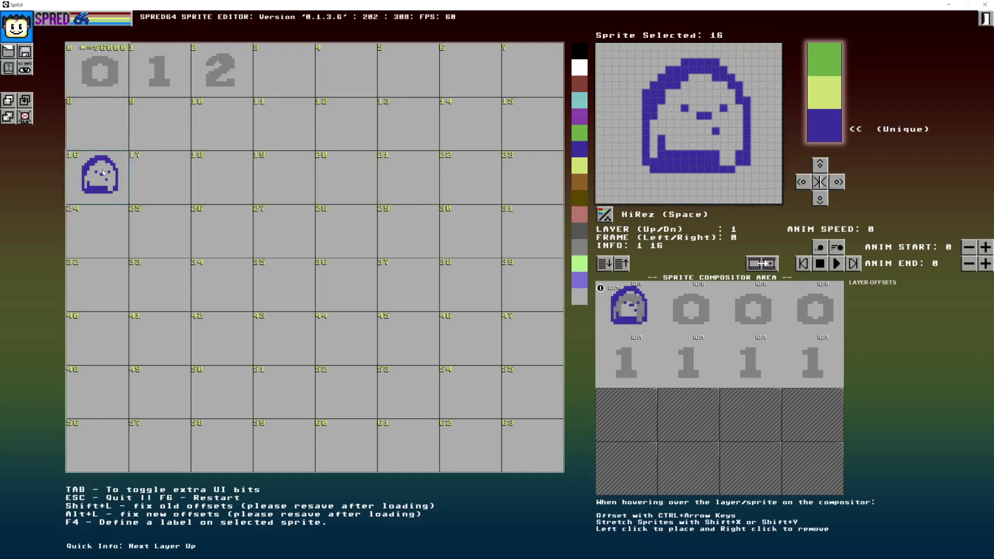
# - Clear sprite 16 and set its unique colour to dark blue again
pyautogui.click(26, 116)
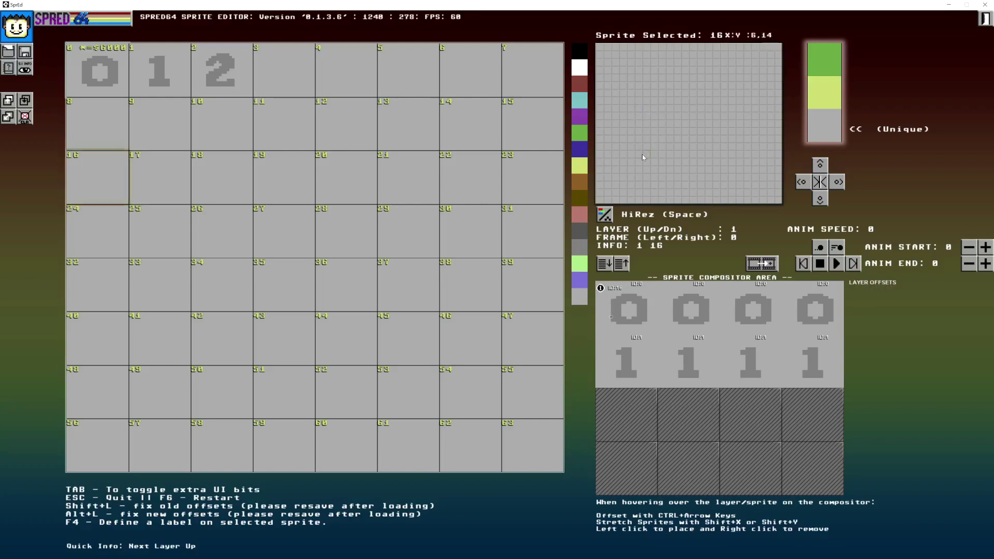
pyautogui.click(582, 149)
pyautogui.moveTo(638, 100); pyautogui.dragTo(642, 154)
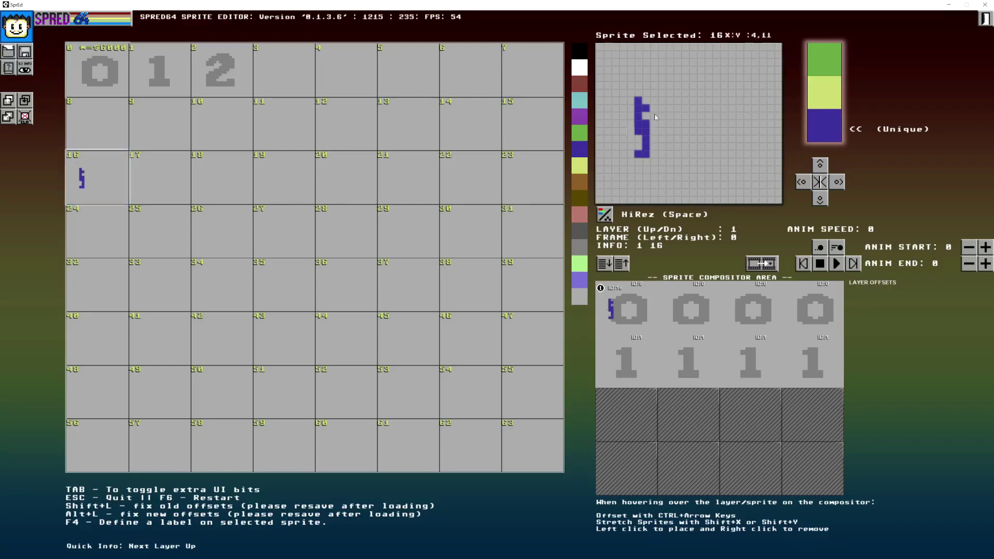
pyautogui.rightClick(646, 108)
pyautogui.rightClick(646, 139)
pyautogui.rightClick(645, 154)
pyautogui.rightClick(638, 112)
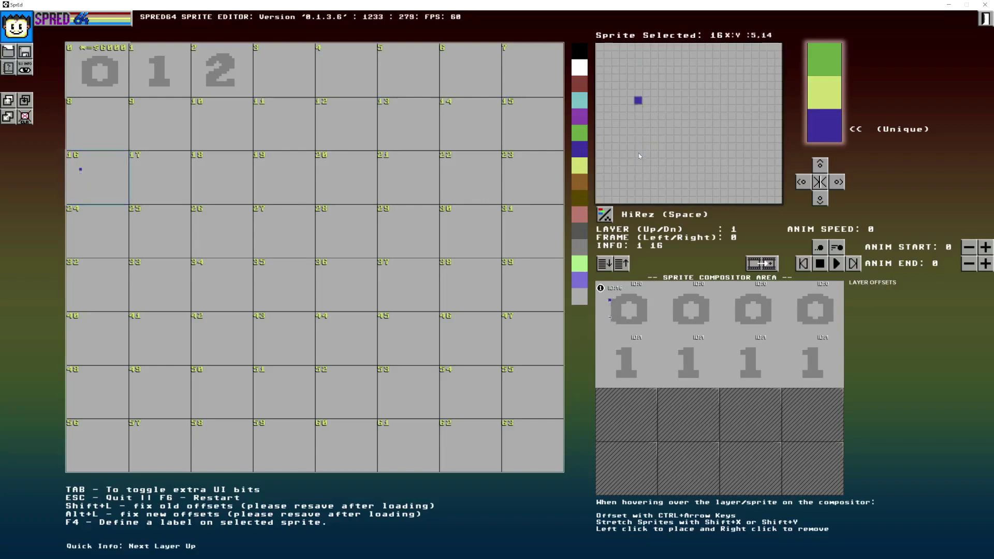
# - Draw a closed, one-pixel dark blue outer ring in sprite 16 around the outside of the digit 0
pyautogui.moveTo(639, 149)
pyautogui.mouseDown()
pyautogui.moveTo(638, 120)
pyautogui.moveTo(661, 91)
pyautogui.moveTo(705, 82)
pyautogui.mouseUp()
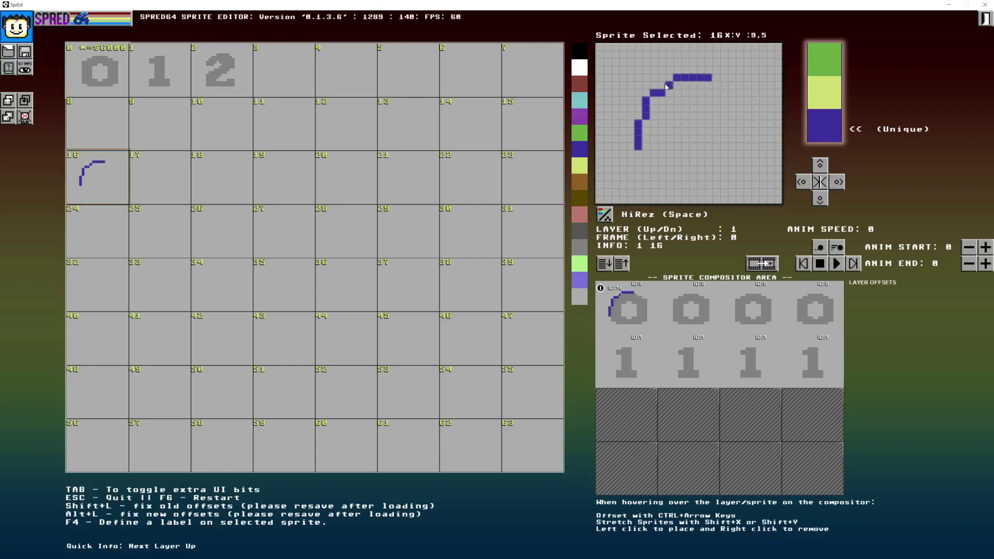
pyautogui.moveTo(713, 80); pyautogui.dragTo(747, 102)
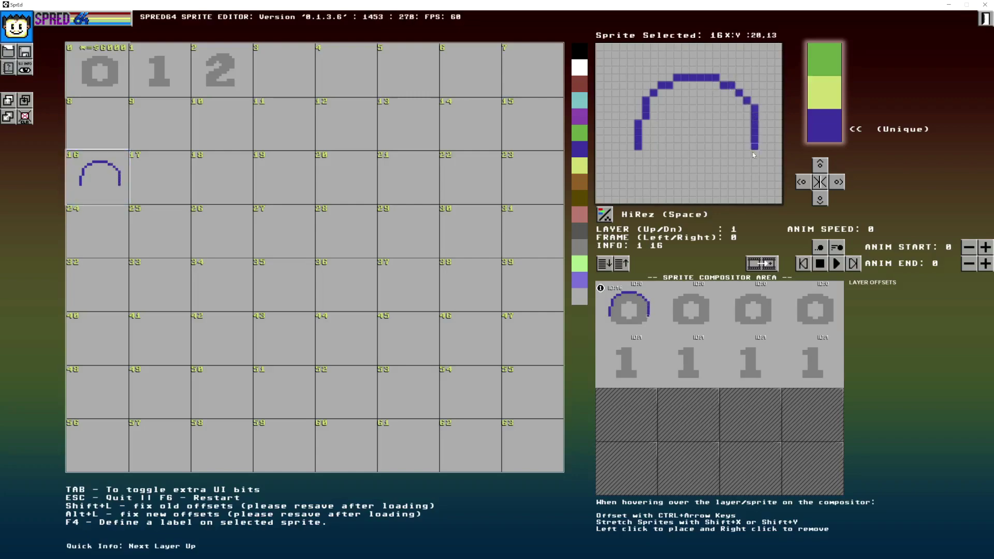
pyautogui.moveTo(753, 151); pyautogui.dragTo(742, 170)
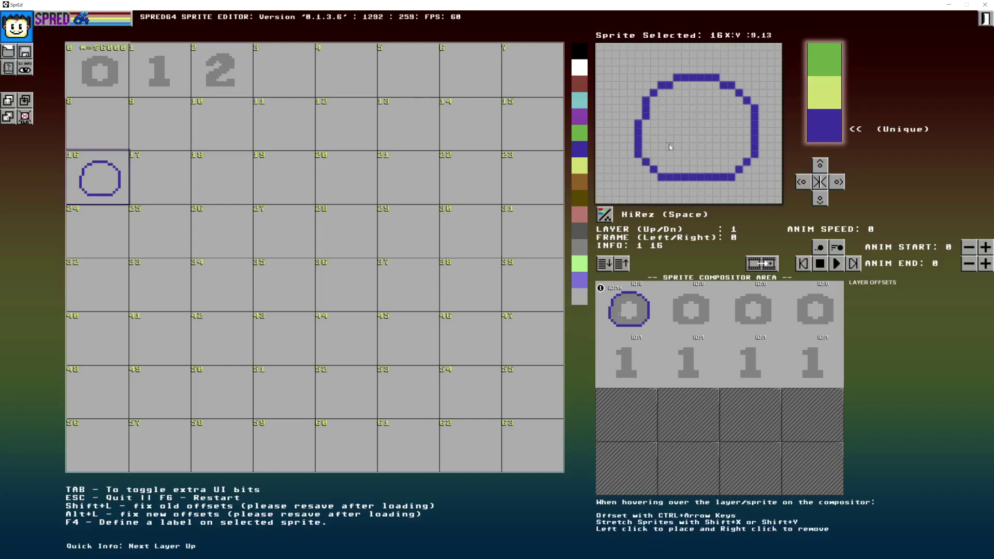
# - Draw a smaller closed dark blue ring inside the first one in sprite 16, following the digit's inner hole
pyautogui.moveTo(668, 144); pyautogui.dragTo(710, 154)
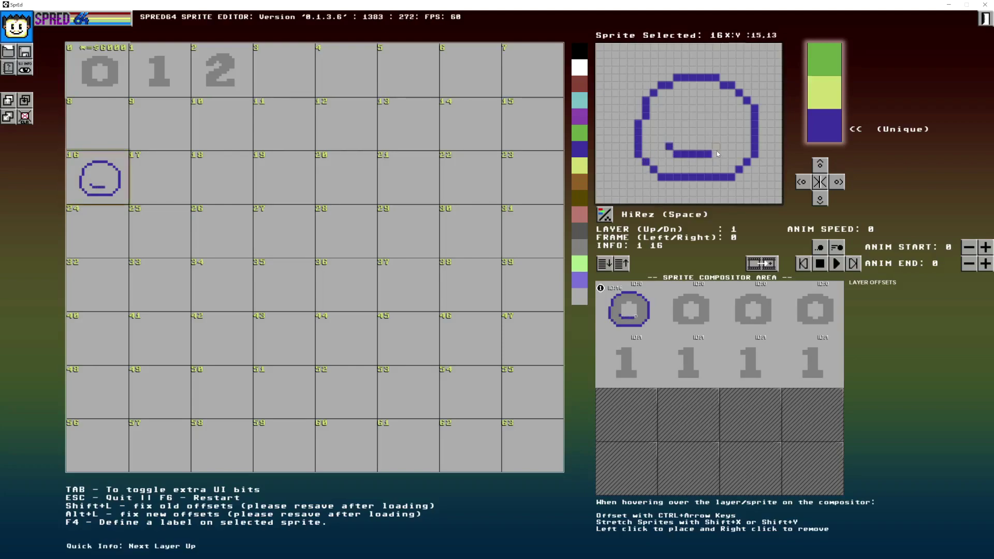
pyautogui.click(716, 146)
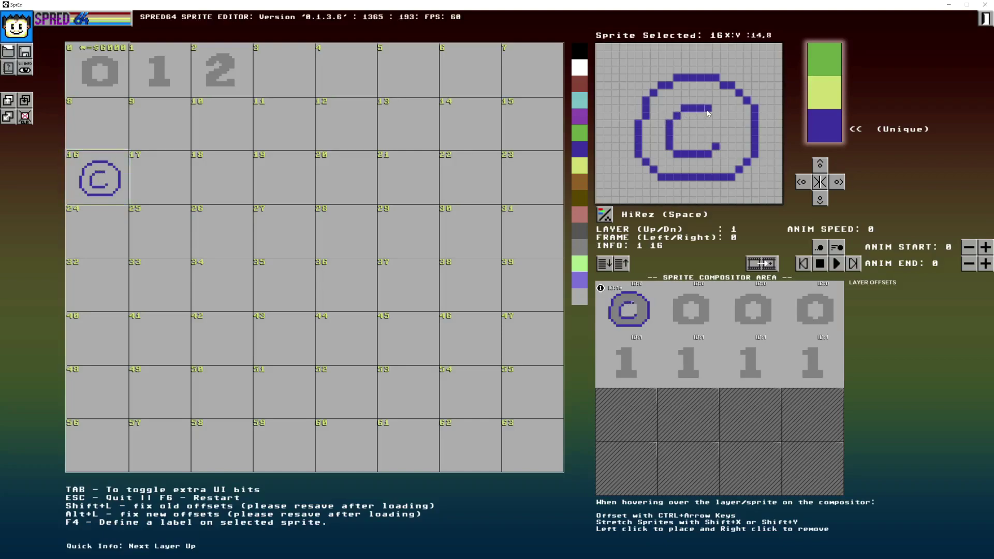
pyautogui.moveTo(714, 118); pyautogui.dragTo(724, 140)
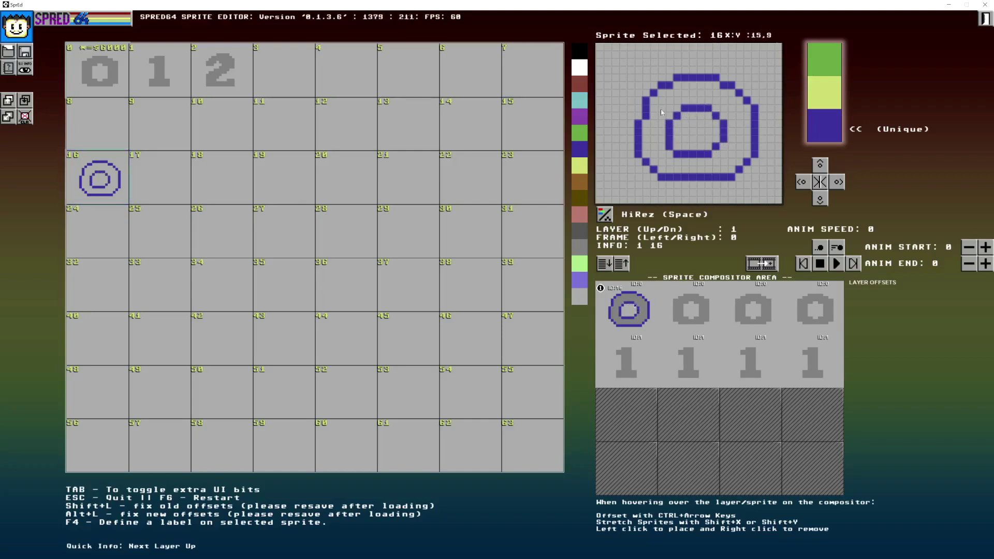
# - Shade sprite 0 with green on its upper and right parts, a light yellow highlight at upper right, and green-and-grey dithering on the left
pyautogui.click(114, 49)
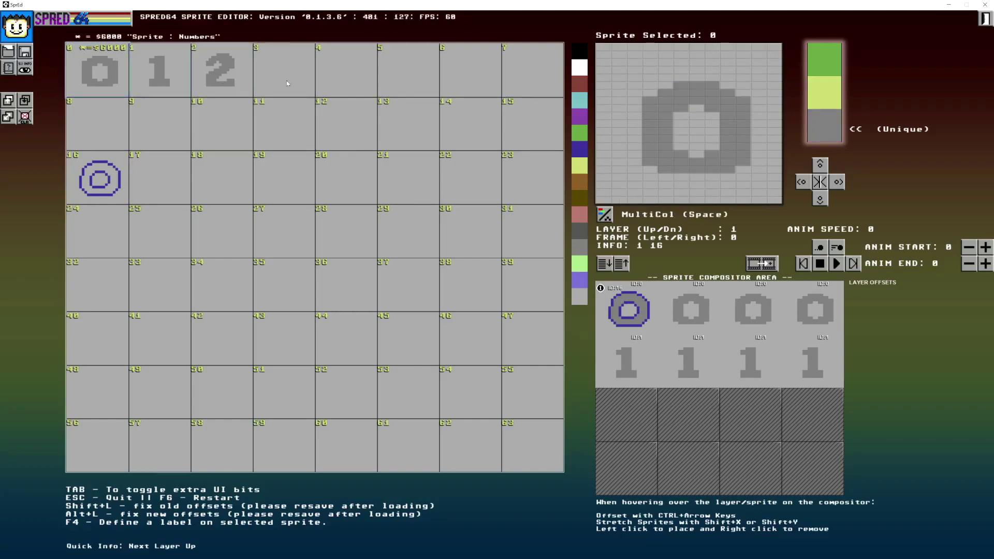
pyautogui.click(824, 59)
pyautogui.moveTo(711, 101)
pyautogui.mouseDown()
pyautogui.moveTo(740, 138)
pyautogui.moveTo(742, 118)
pyautogui.moveTo(679, 86)
pyautogui.mouseUp()
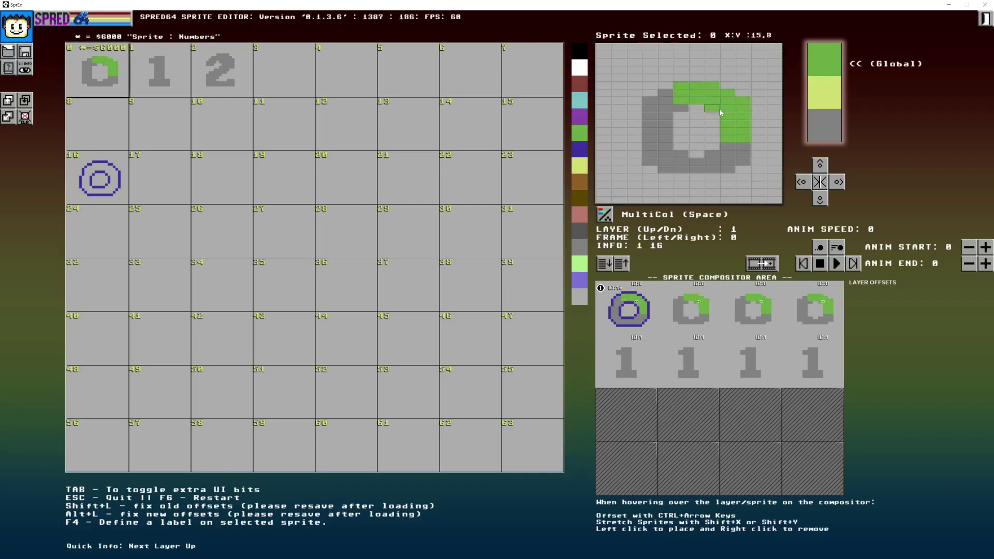
pyautogui.click(824, 92)
pyautogui.moveTo(707, 99)
pyautogui.mouseDown()
pyautogui.moveTo(728, 108)
pyautogui.moveTo(713, 92)
pyautogui.moveTo(657, 105)
pyautogui.moveTo(664, 132)
pyautogui.mouseUp()
pyautogui.click(824, 59)
pyautogui.click(651, 138)
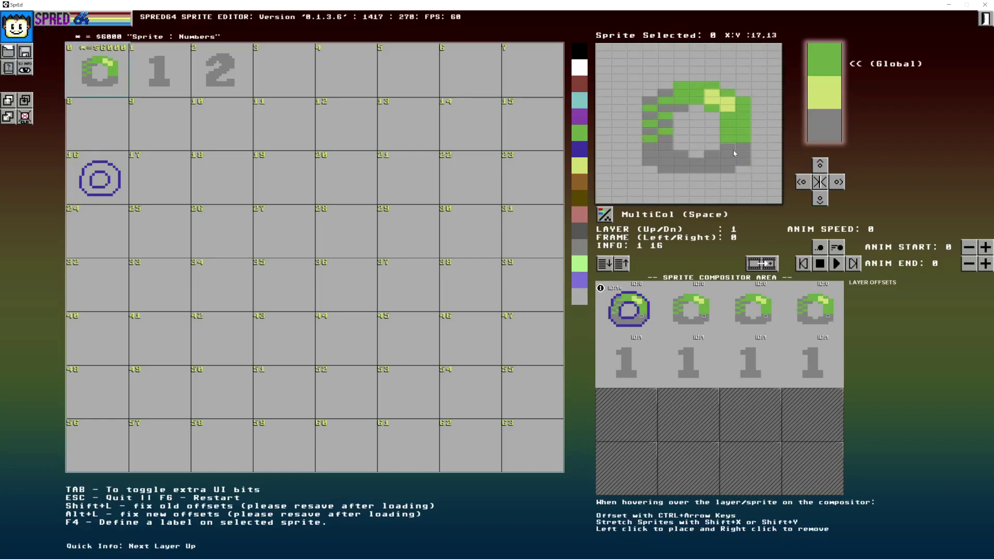
# - Dither the lower-right curve of the digit 0 with green pixels and touch up its bottom middle with the grey unique colour
pyautogui.moveTo(726, 157); pyautogui.dragTo(712, 154)
pyautogui.click(712, 170)
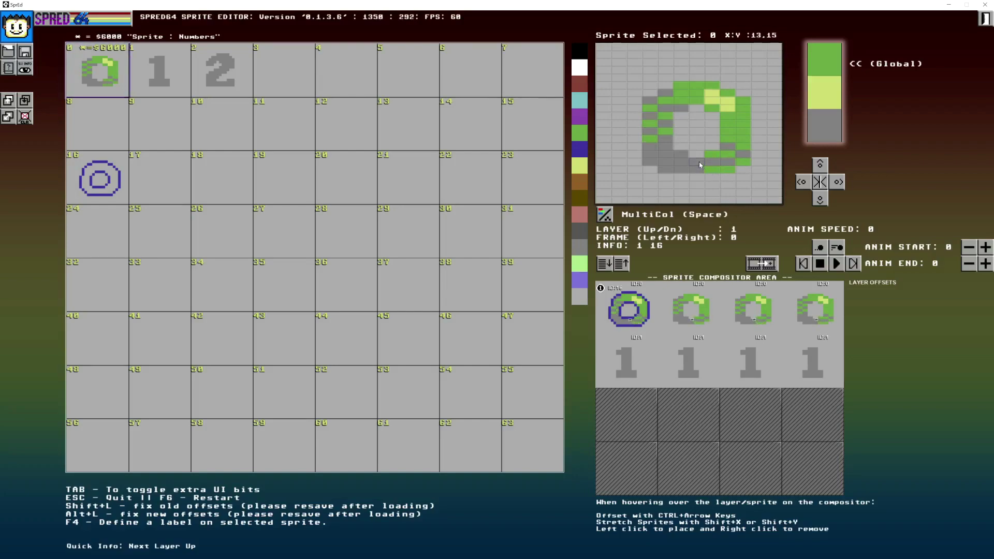
pyautogui.click(699, 161)
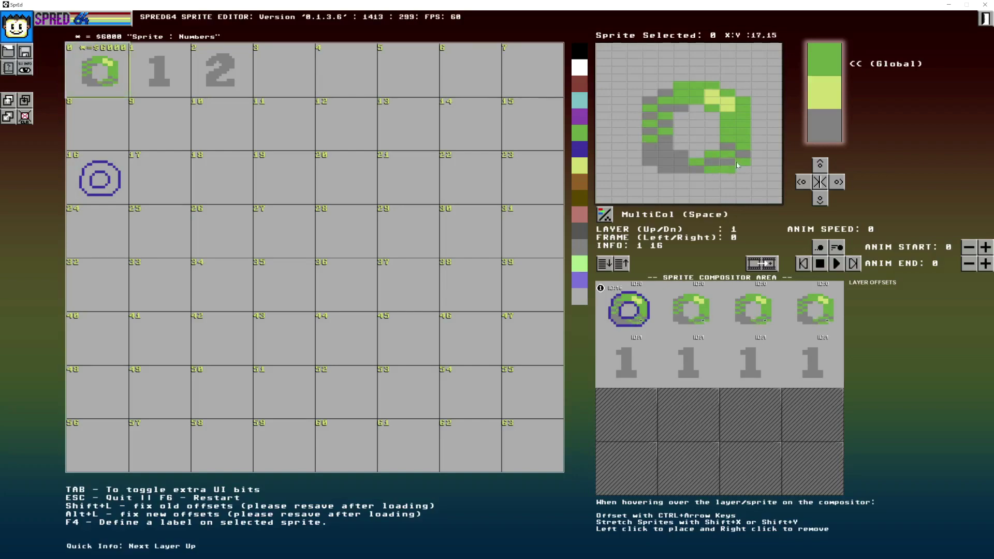
pyautogui.click(830, 123)
pyautogui.click(698, 163)
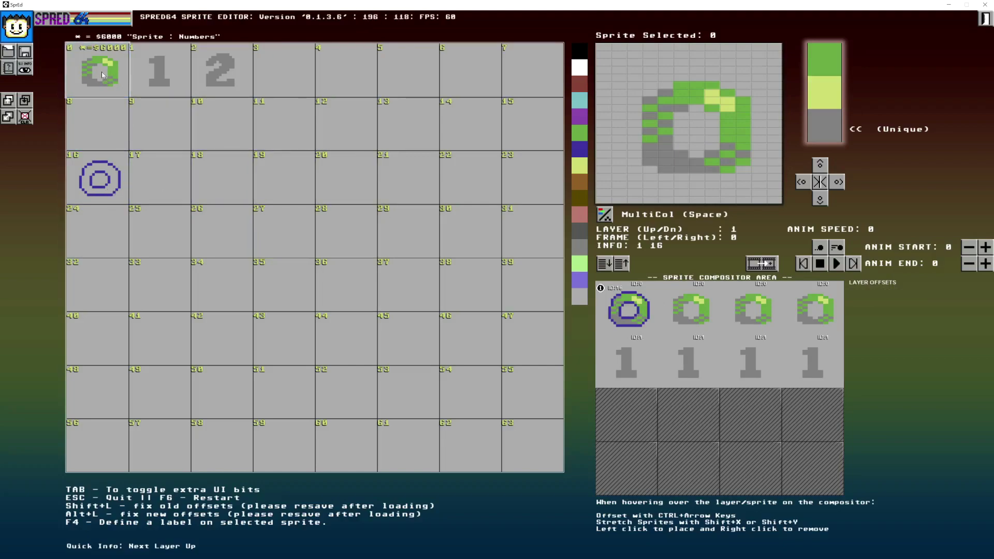
# - Step down to compositor layer 0 and up through the layers to layer 4
pyautogui.click(623, 265)
pyautogui.click(623, 266)
pyautogui.click(626, 267)
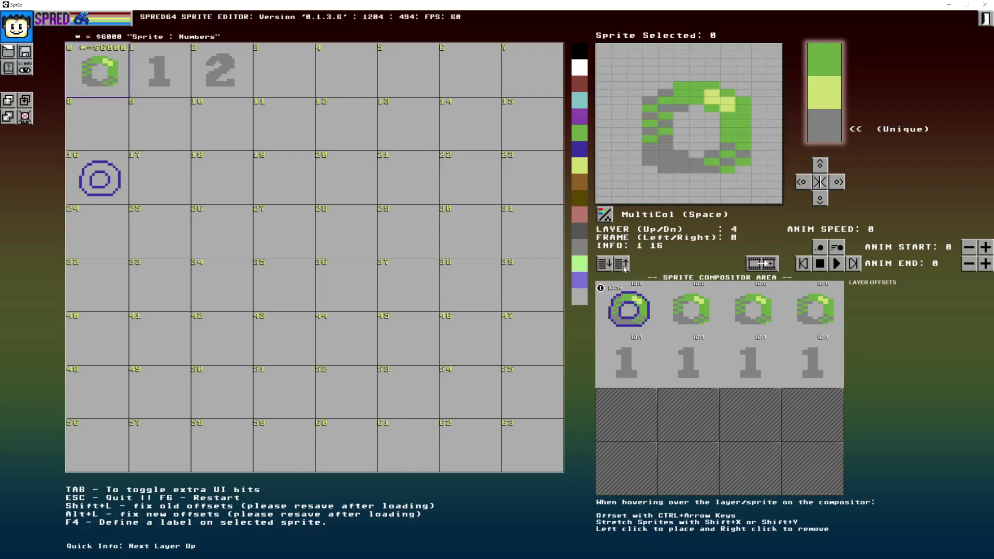
pyautogui.click(610, 267)
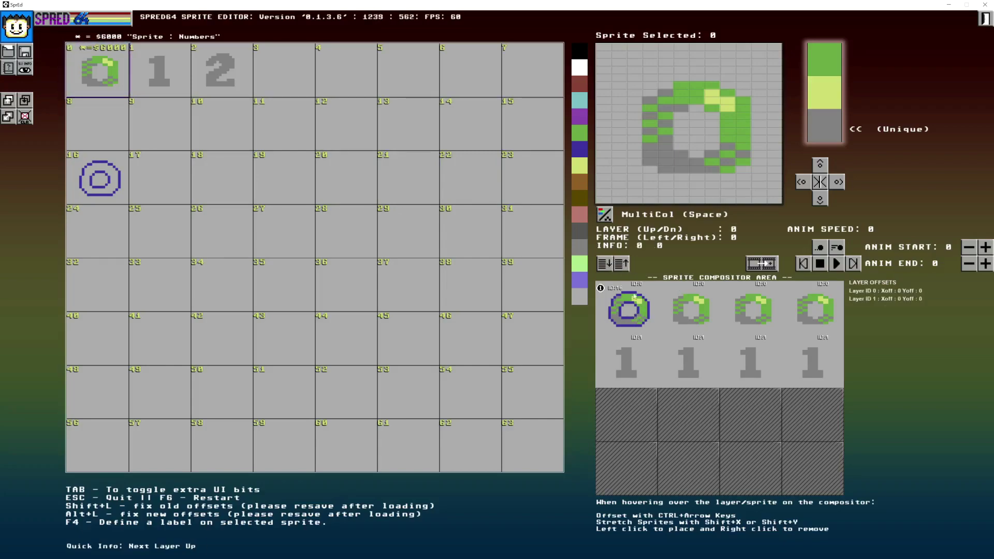
pyautogui.click(624, 266)
pyautogui.click(624, 267)
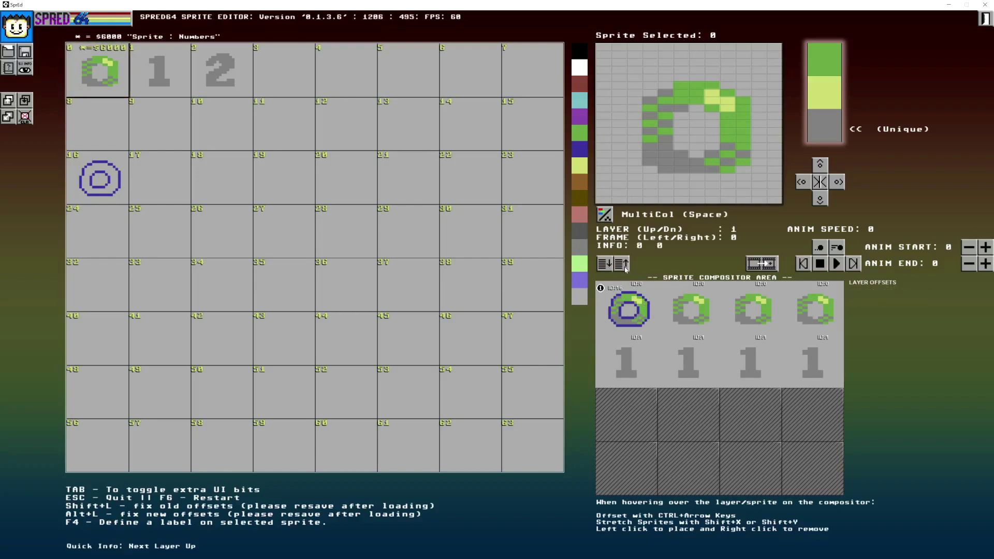
pyautogui.click(624, 267)
pyautogui.click(625, 269)
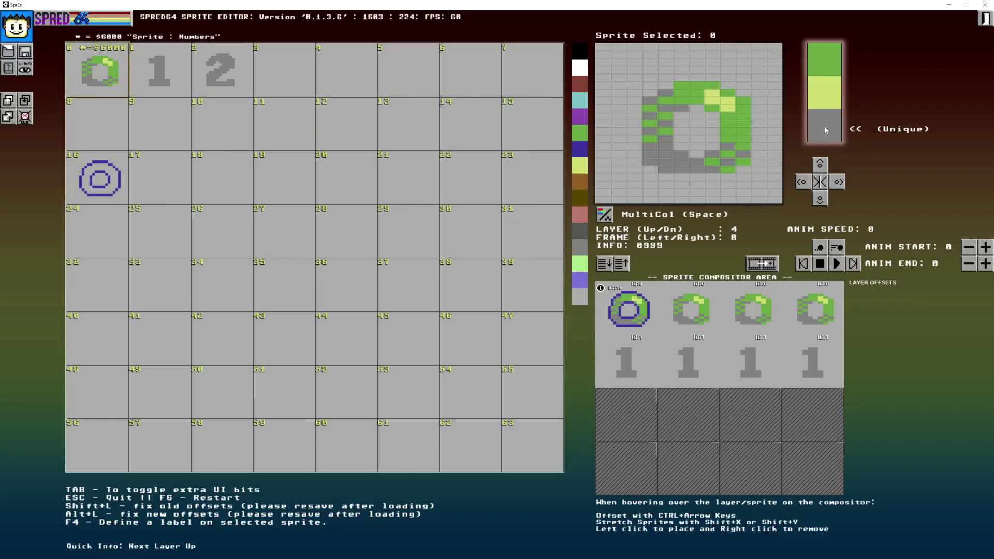
# - Try dark brown, brown and purple as sprite 0's unique colour, and restore it to grey
pyautogui.click(581, 195)
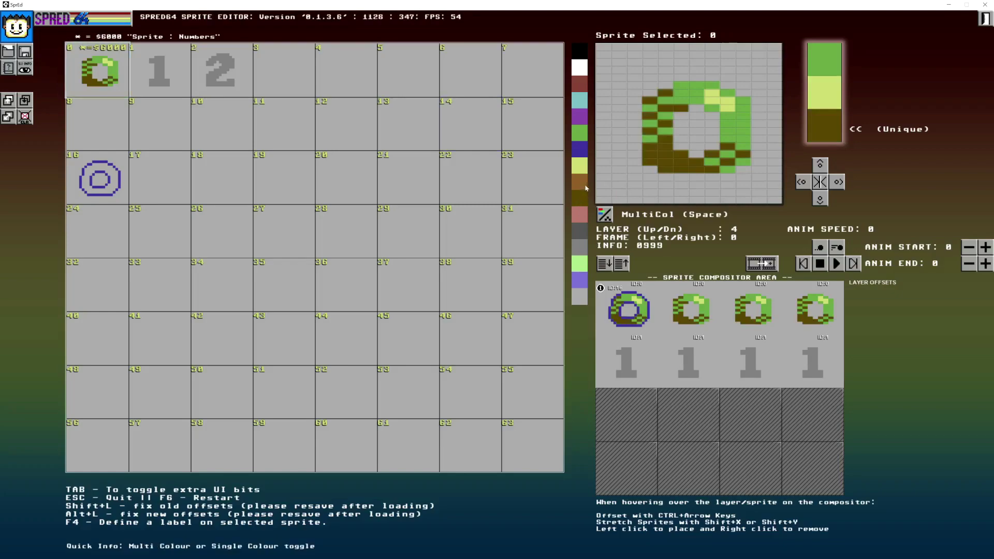
pyautogui.click(582, 182)
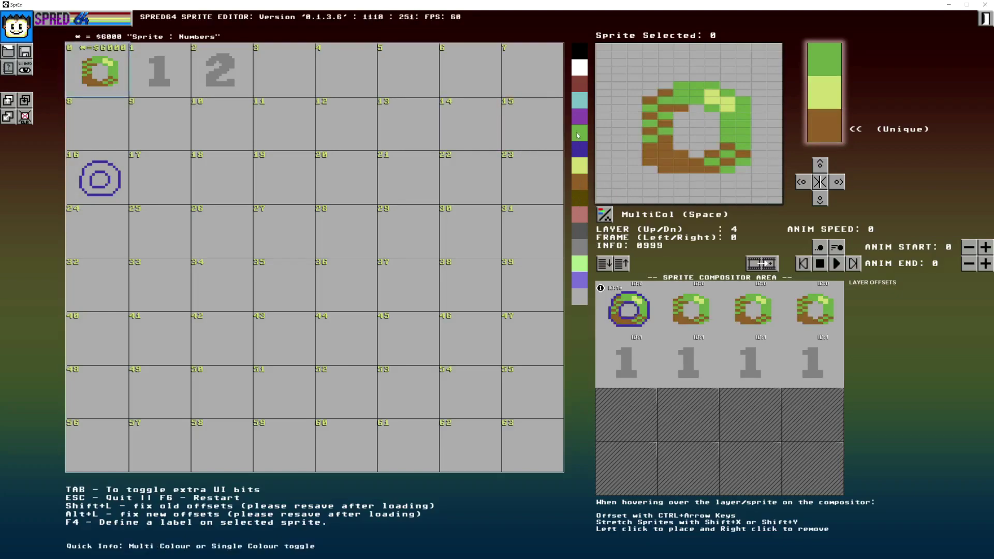
pyautogui.click(583, 119)
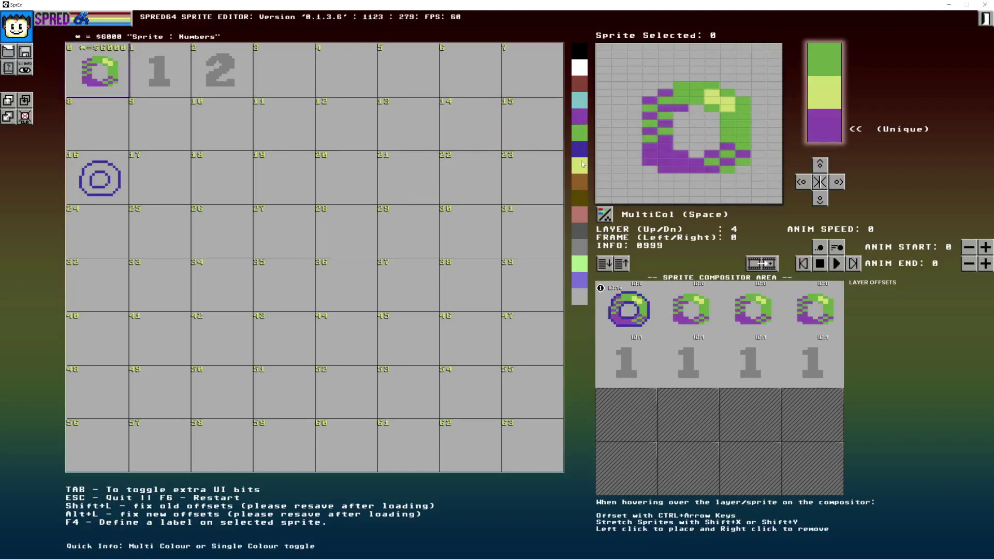
pyautogui.click(580, 246)
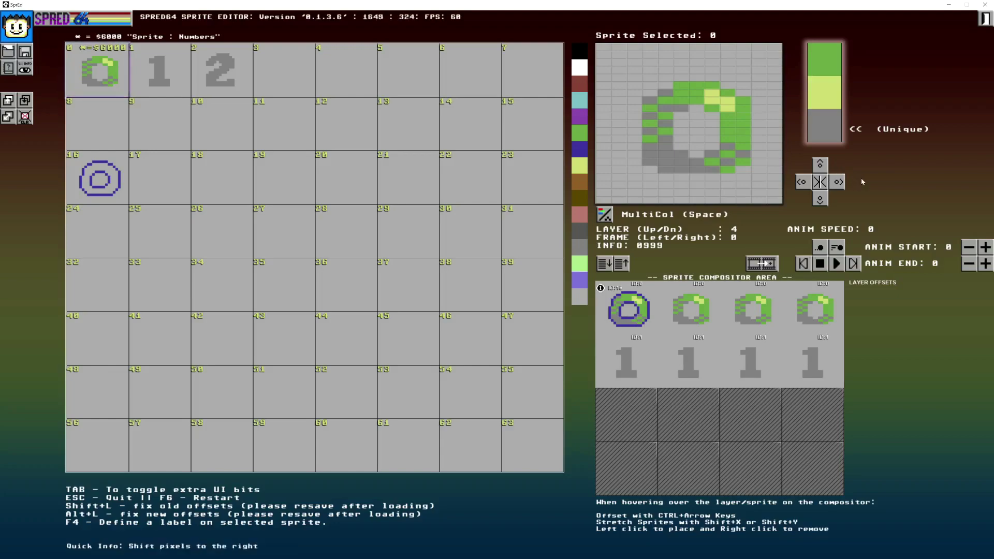
# - Check the empty frame 1 in the compositor, return to frame 0 and duplicate it into the following frame
pyautogui.click(854, 264)
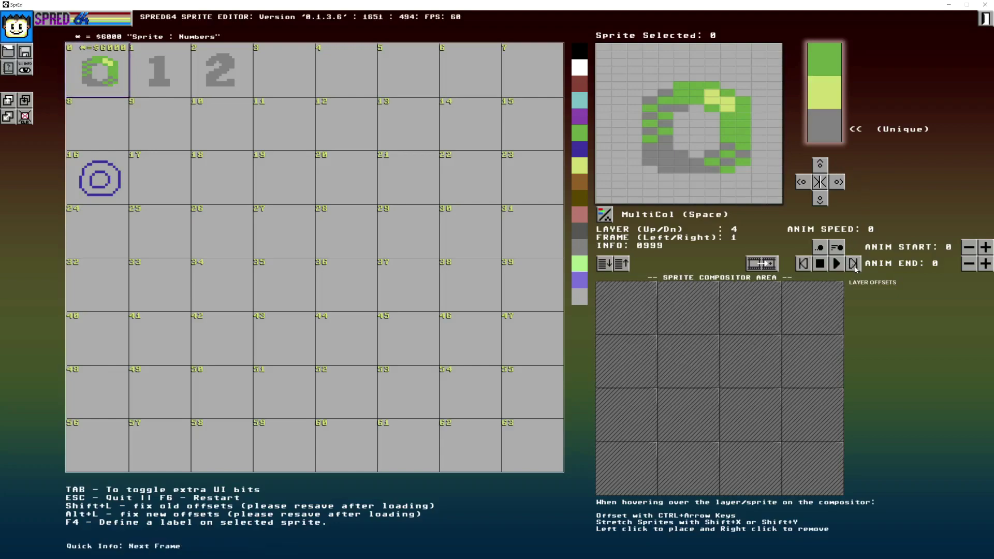
pyautogui.click(805, 264)
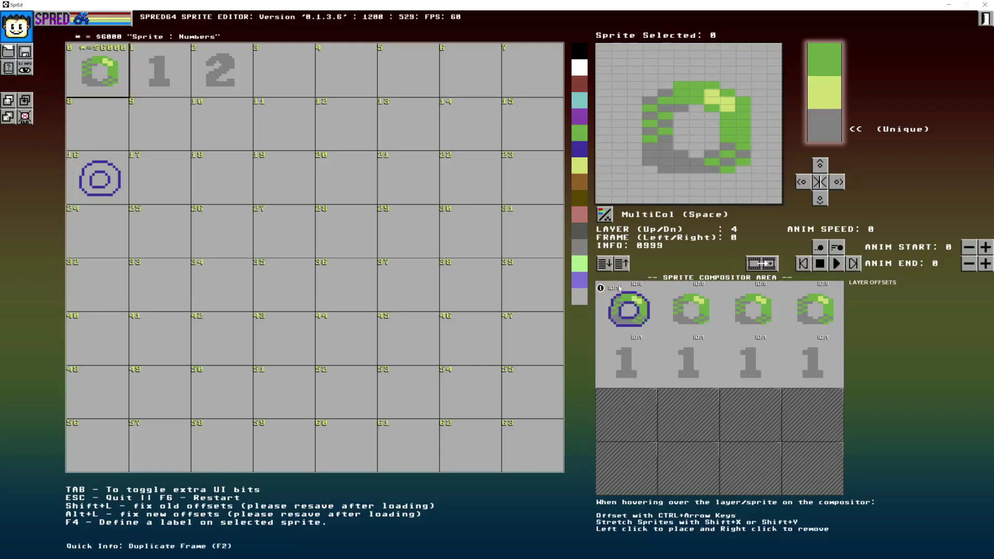
pyautogui.click(763, 264)
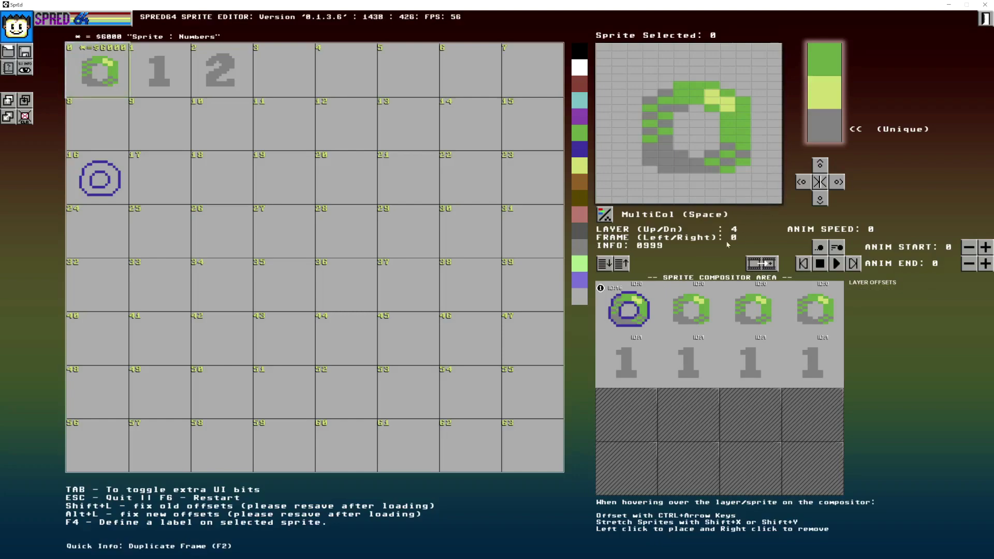
pyautogui.press('Left')
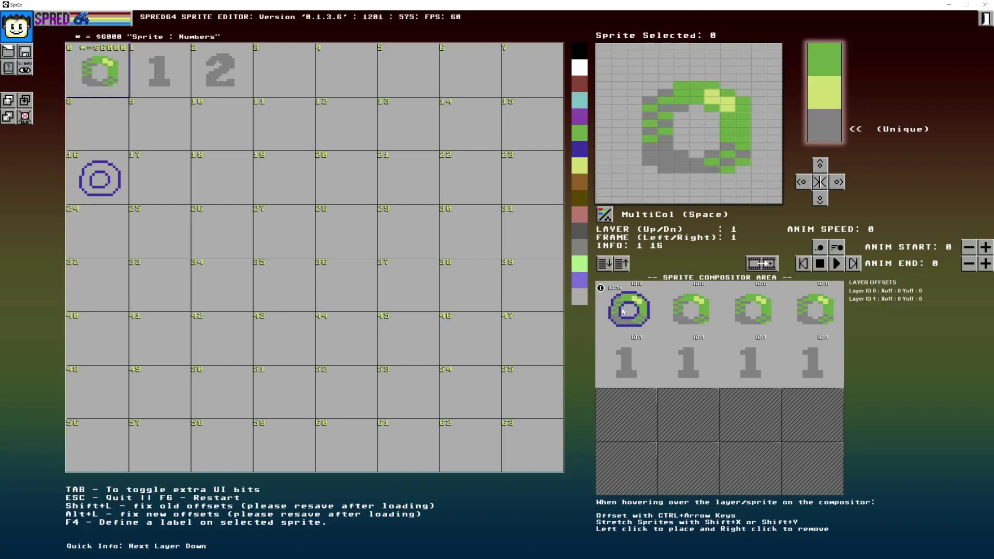
# - Offset the layer 1 outline in frame 1's first cell to Y -1 and compare it with frame 0
pyautogui.hotkey('ctrl', 'Up')
pyautogui.press('Left')
pyautogui.press('Right')
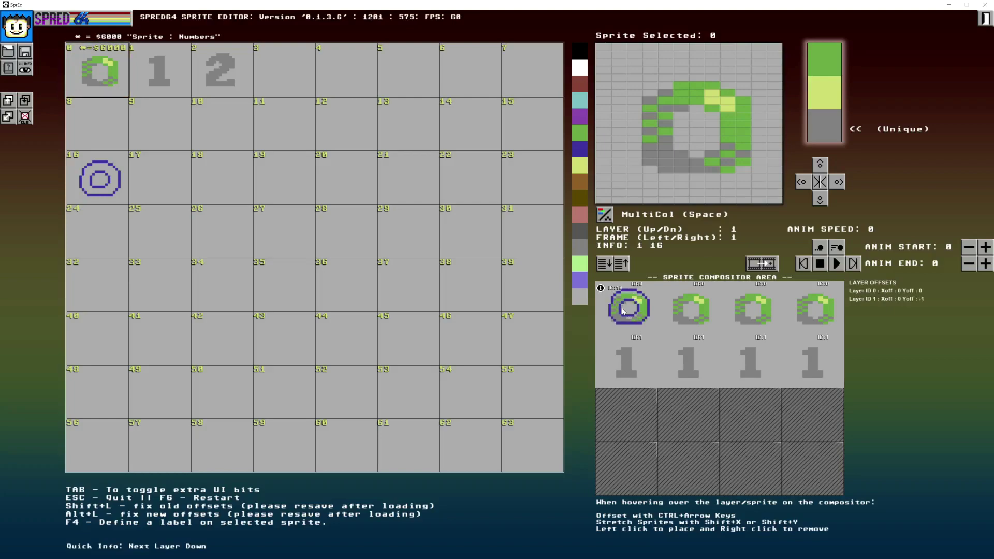
pyautogui.press('Left')
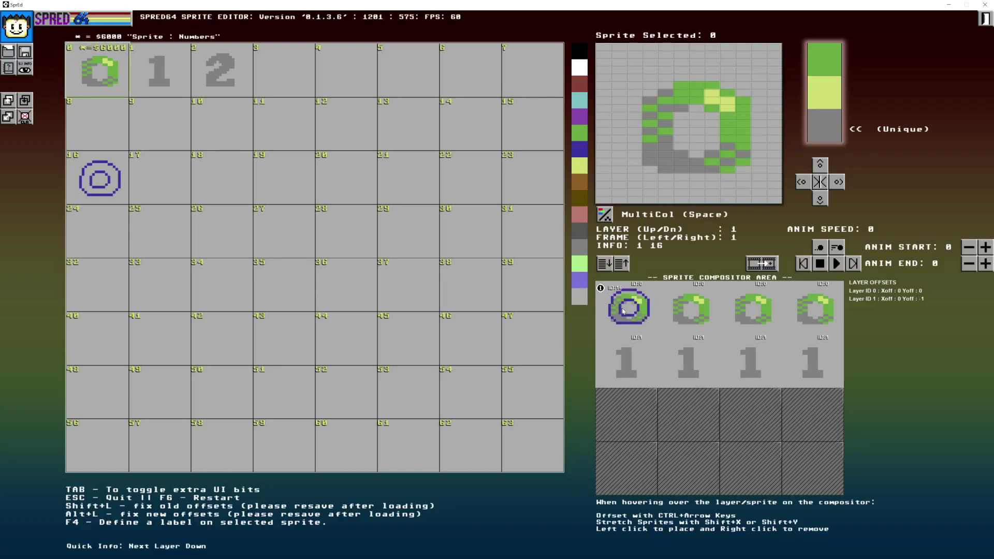
# - Shift the layer 1 outline in frame 1 further up beyond Y -8 and flip between the two frames to compare
pyautogui.press('Right')
pyautogui.hotkey('ctrl', 'Up')
pyautogui.hotkey('ctrl', 'Up')
pyautogui.hotkey('ctrl', 'Up')
pyautogui.hotkey('ctrl', 'Up')
pyautogui.hotkey('ctrl', 'Up')
pyautogui.hotkey('ctrl', 'Up')
pyautogui.hotkey('ctrl', 'Up')
pyautogui.hotkey('ctrl', 'Up')
pyautogui.hotkey('ctrl', 'Up')
pyautogui.hotkey('ctrl', 'Up')
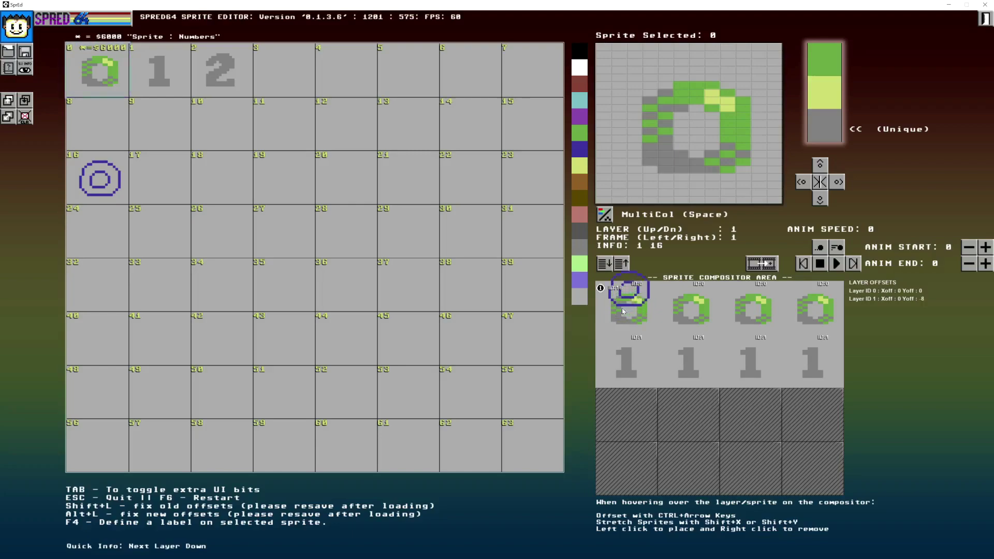
pyautogui.hotkey('ctrl', 'Up')
pyautogui.hotkey('ctrl', 'Up')
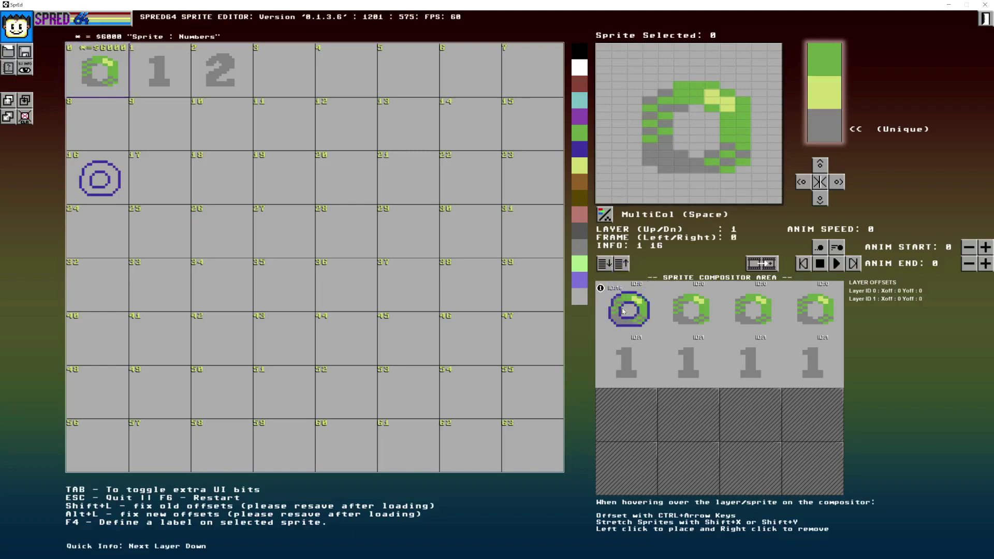
pyautogui.press('Left')
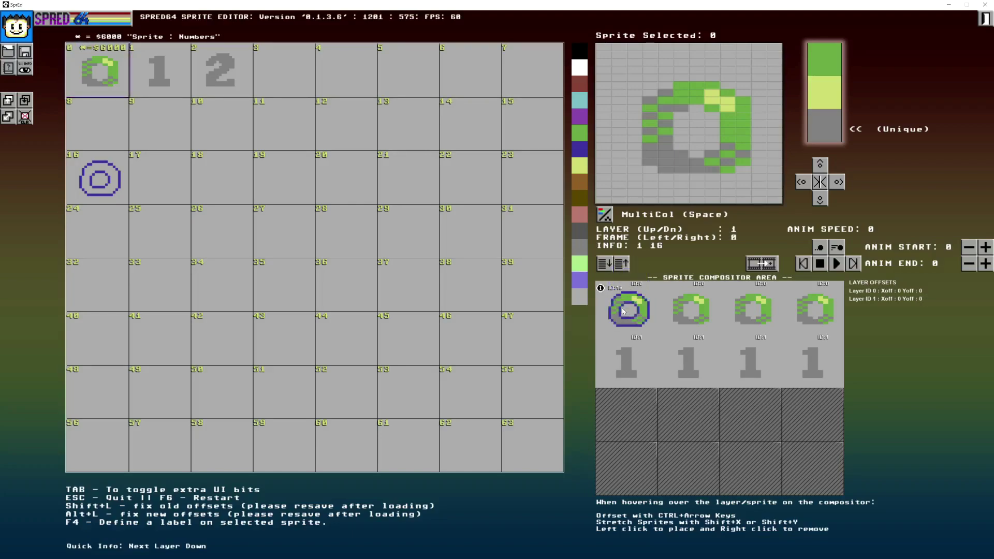
pyautogui.press('Right')
pyautogui.press('Left')
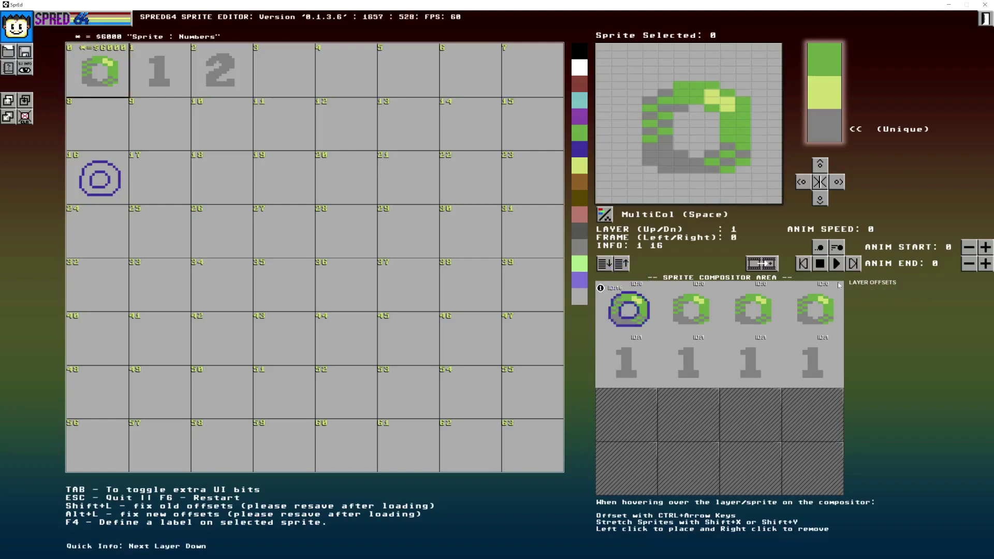
# - Raise the first cell's layer 1 outline in frame 1 to a Y offset of -13 and return to frame 0
pyautogui.moveTo(624, 311)
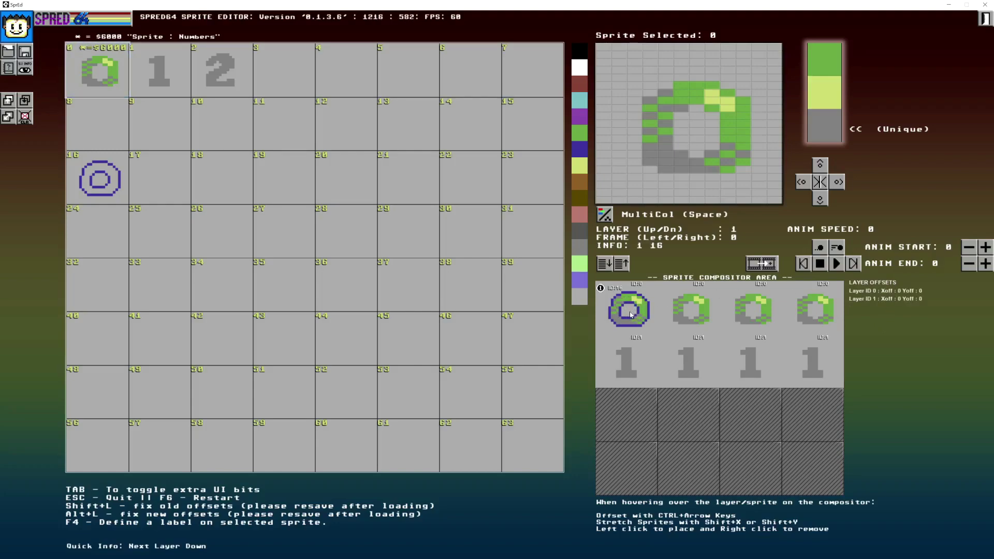
pyautogui.hotkey('ctrl', 'Up')
pyautogui.hotkey('ctrl', 'Up')
pyautogui.hotkey('ctrl', 'Up')
pyautogui.hotkey('ctrl', 'Up')
pyautogui.hotkey('ctrl', 'Up')
pyautogui.hotkey('ctrl', 'Up')
pyautogui.hotkey('ctrl', 'Up')
pyautogui.hotkey('ctrl', 'Up')
pyautogui.hotkey('ctrl', 'Up')
pyautogui.hotkey('ctrl', 'Up')
pyautogui.hotkey('ctrl', 'Up')
pyautogui.hotkey('ctrl', 'Up')
pyautogui.hotkey('ctrl', 'Up')
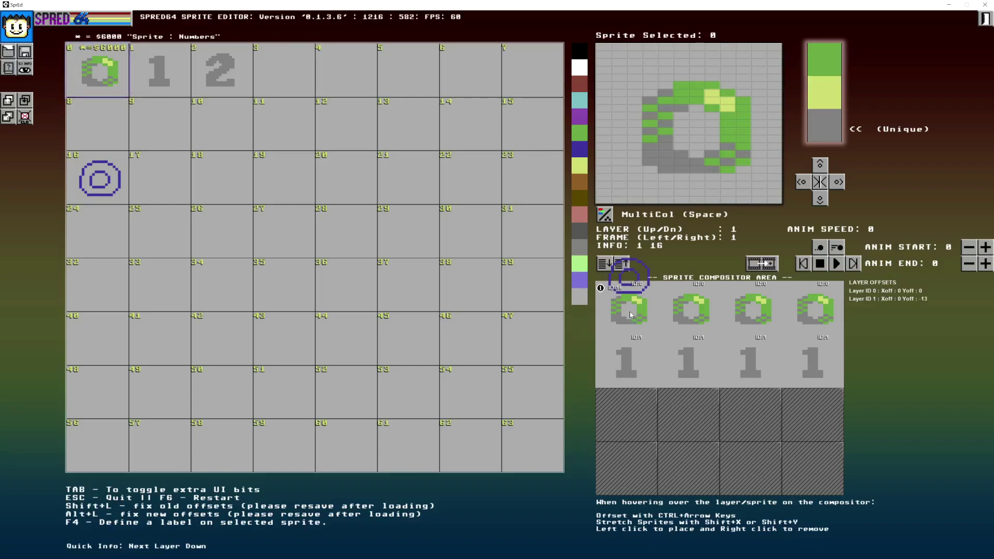
pyautogui.press('Left')
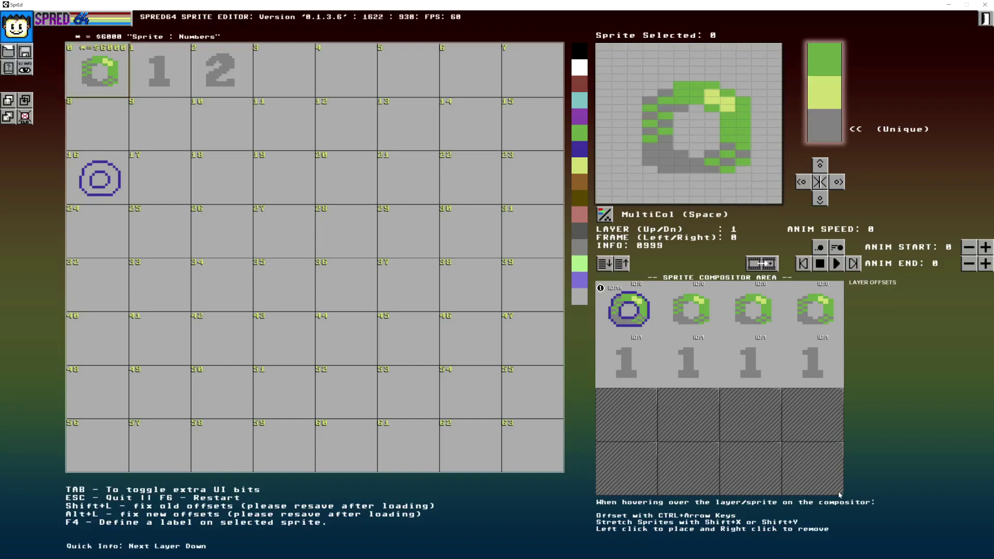
# - Place sprite 0 in the compositor's last cell on layer 1 and offset it to X 79, Y 70
pyautogui.click(820, 467)
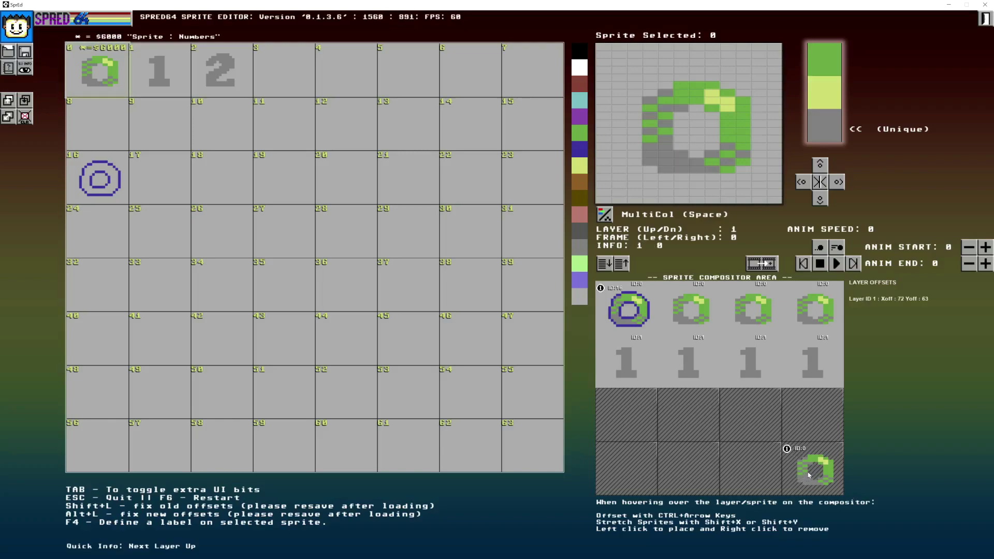
pyautogui.hotkey('ctrl', 'Right')
pyautogui.hotkey('ctrl', 'Right')
pyautogui.hotkey('ctrl', 'Right')
pyautogui.hotkey('ctrl', 'Right')
pyautogui.hotkey('ctrl', 'Right')
pyautogui.hotkey('ctrl', 'Right')
pyautogui.hotkey('ctrl', 'Right')
pyautogui.hotkey('ctrl', 'Down')
pyautogui.hotkey('ctrl', 'Down')
pyautogui.hotkey('ctrl', 'Down')
pyautogui.hotkey('ctrl', 'Down')
pyautogui.hotkey('ctrl', 'Down')
pyautogui.hotkey('ctrl', 'Down')
pyautogui.hotkey('ctrl', 'Down')
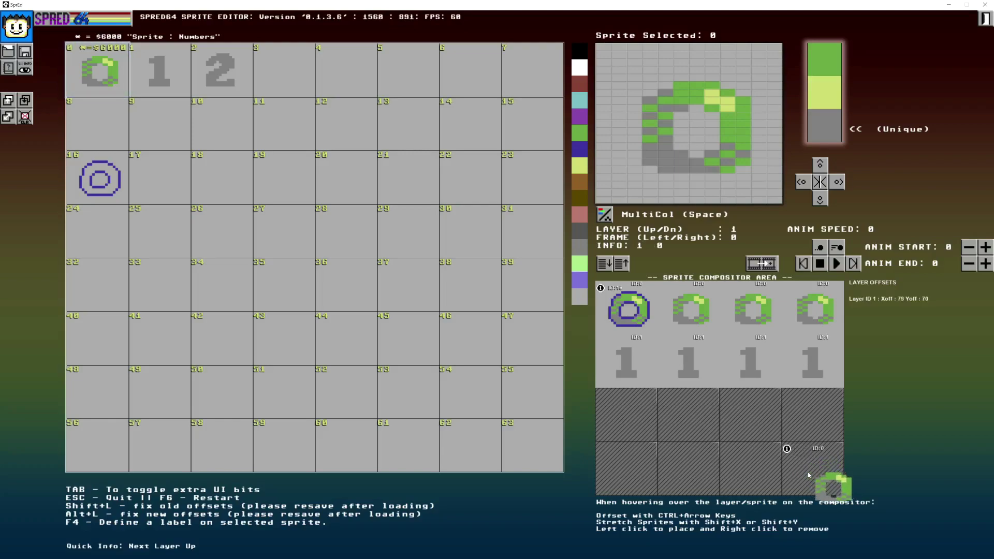
# - Nudge the sprite in the last cell right, down, left and up to an offset of X 78, Y 68
pyautogui.hotkey('ctrl', 'Right')
pyautogui.hotkey('ctrl', 'Right')
pyautogui.hotkey('ctrl', 'Right')
pyautogui.hotkey('ctrl', 'Down')
pyautogui.hotkey('ctrl', 'Down')
pyautogui.hotkey('ctrl', 'Down')
pyautogui.hotkey('ctrl', 'Left')
pyautogui.hotkey('ctrl', 'Left')
pyautogui.hotkey('ctrl', 'Left')
pyautogui.hotkey('ctrl', 'Left')
pyautogui.hotkey('ctrl', 'Up')
pyautogui.hotkey('ctrl', 'Up')
pyautogui.hotkey('ctrl', 'Up')
pyautogui.hotkey('ctrl', 'Up')
pyautogui.hotkey('ctrl', 'Up')
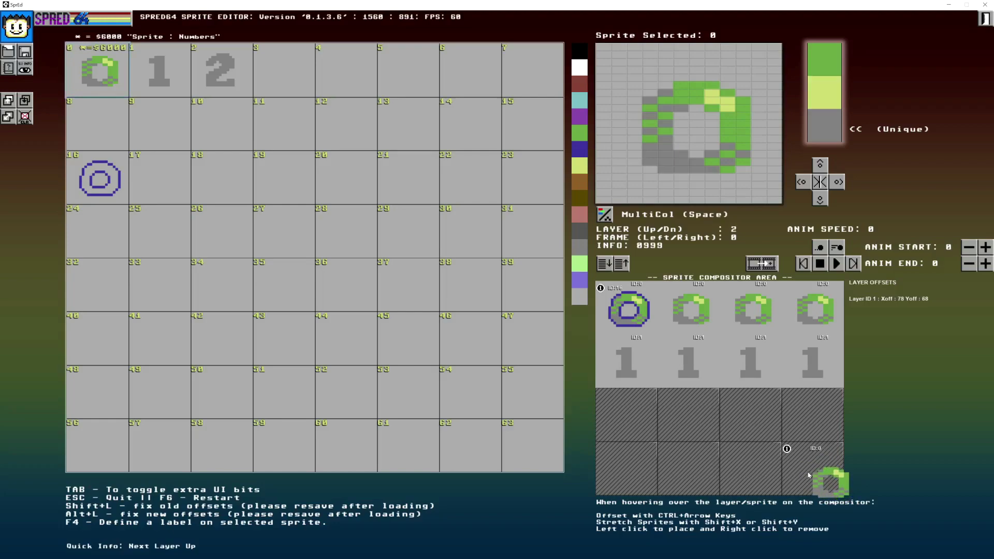
# - Play the compositor animation with its end set to frame 1 and raise the playback speed to 0.46
pyautogui.press('Up')
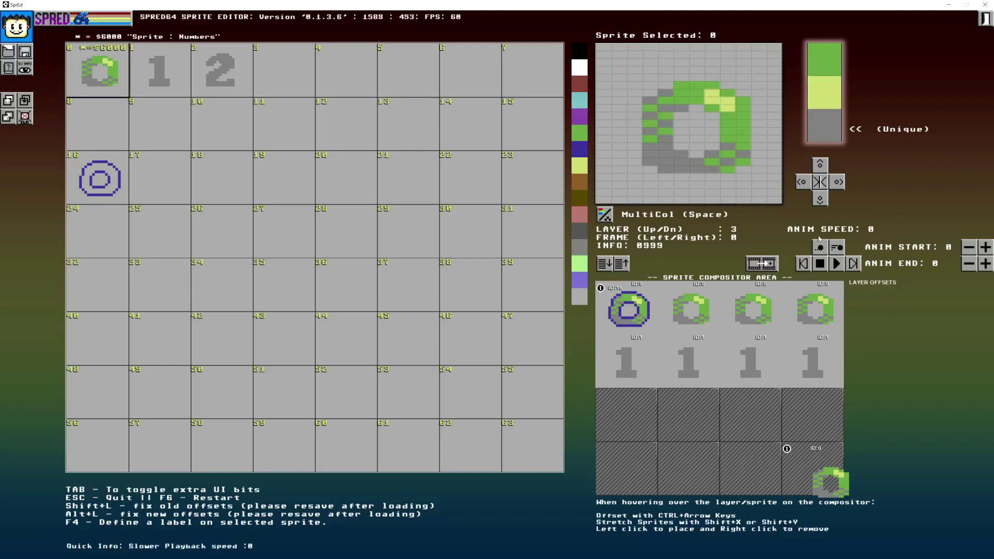
pyautogui.click(835, 266)
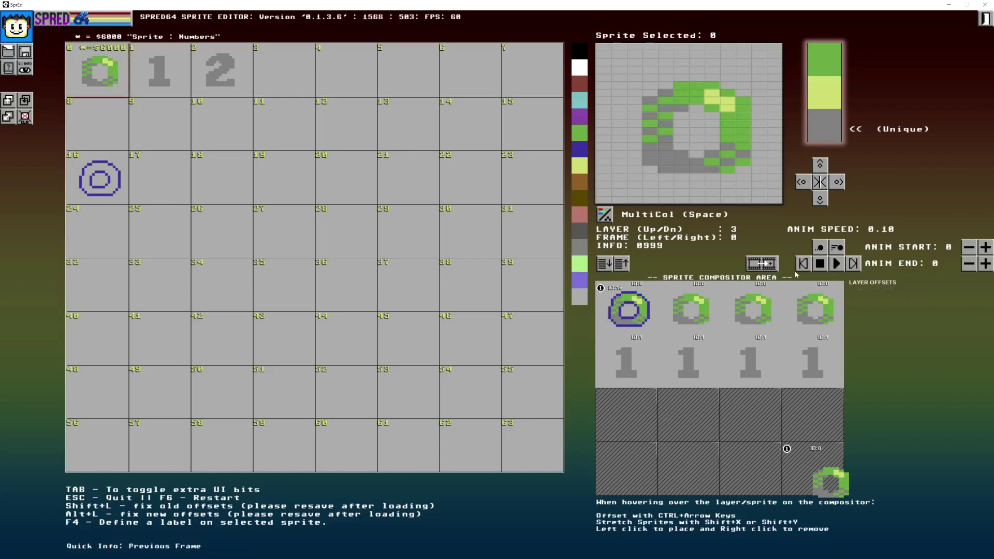
pyautogui.click(985, 263)
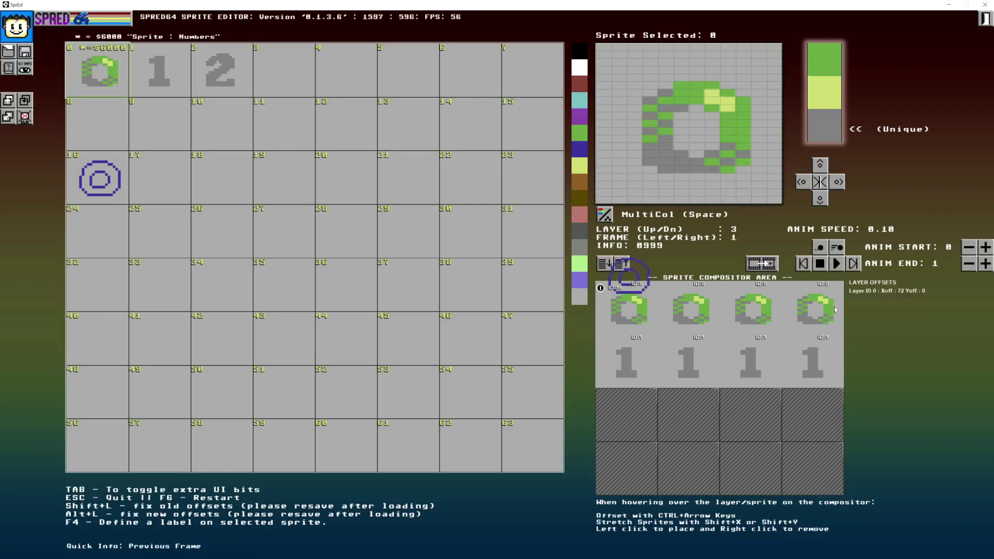
pyautogui.click(837, 247)
pyautogui.click(838, 247)
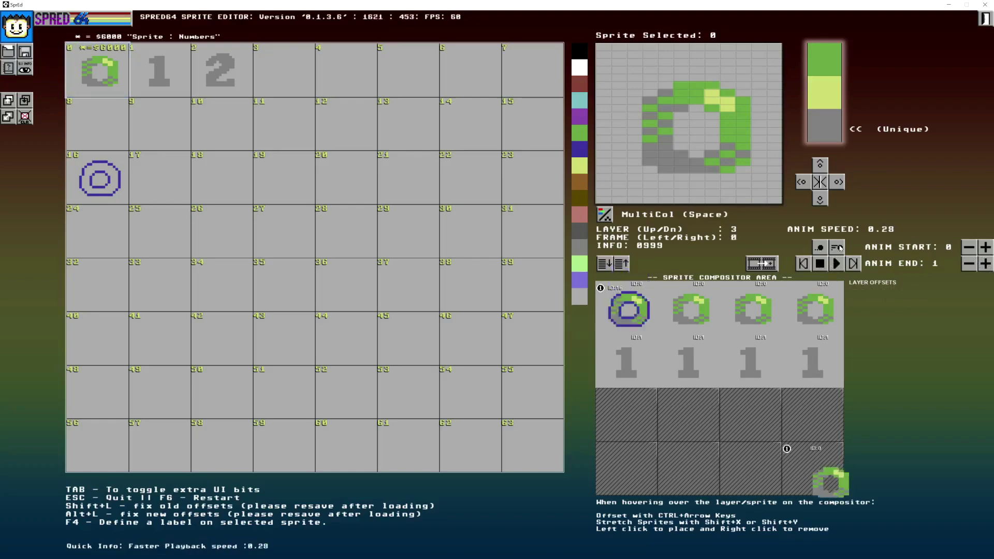
pyautogui.click(840, 248)
pyautogui.click(840, 247)
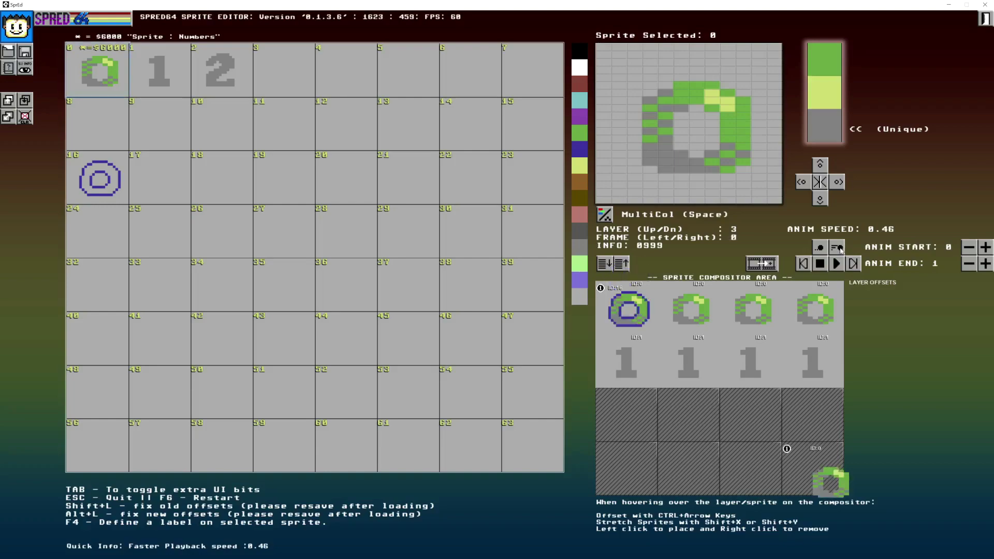
# - Hide the extra interface labels and stop the animation, setting its end frame to 0
pyautogui.click(26, 71)
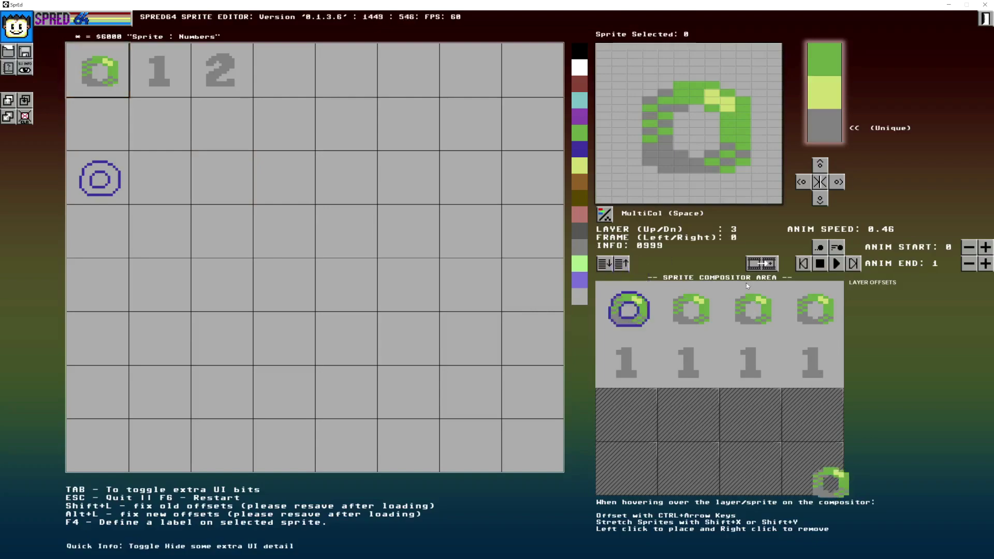
pyautogui.click(823, 265)
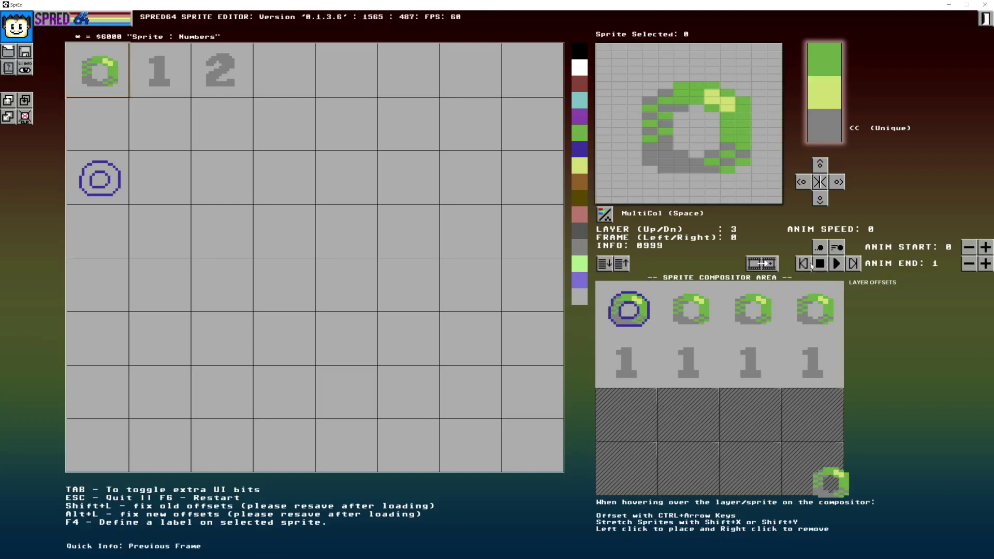
pyautogui.click(969, 267)
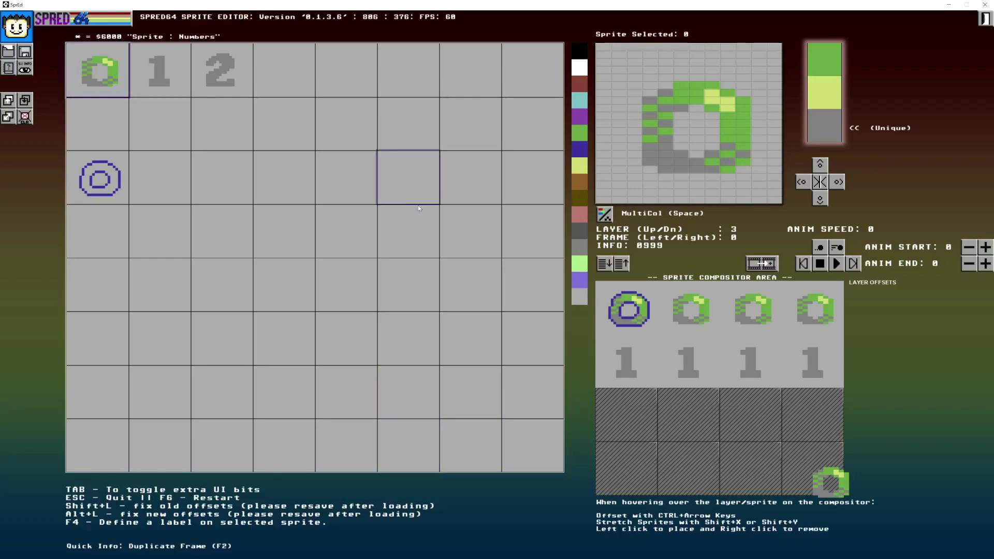
# - Select sprites 0, 1 and 2 in turn to show the sequence stored from the first address
pyautogui.click(158, 75)
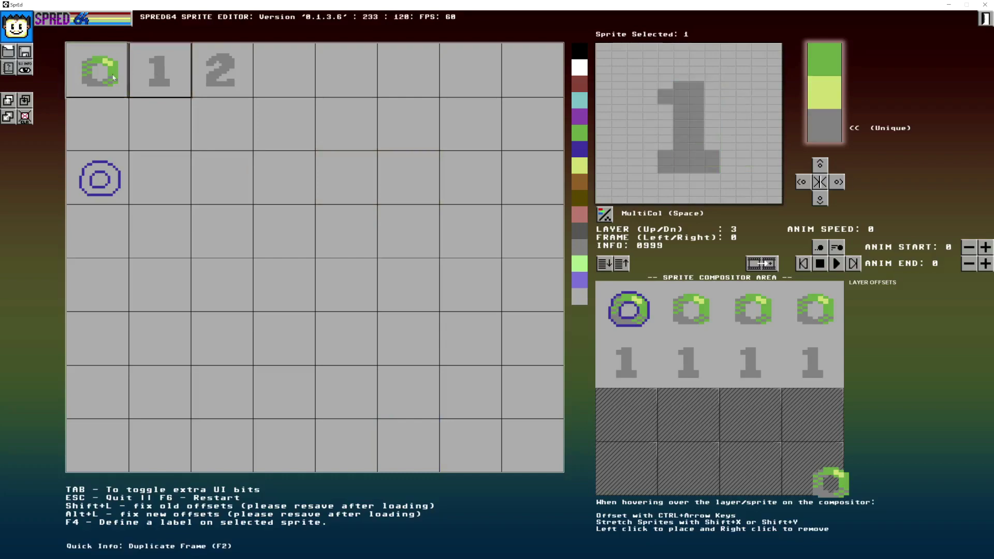
pyautogui.click(106, 77)
pyautogui.click(159, 79)
pyautogui.click(217, 78)
pyautogui.click(164, 76)
pyautogui.click(101, 72)
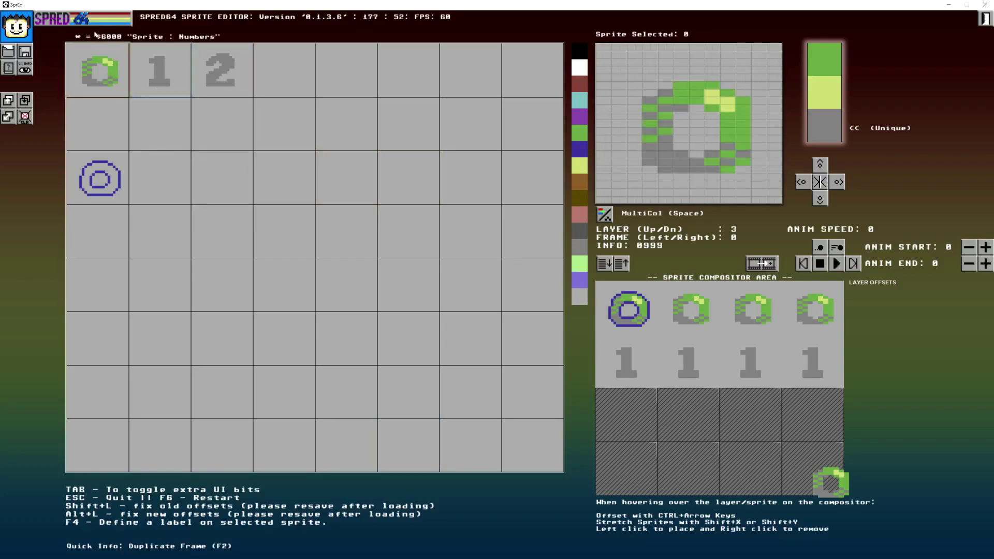
pyautogui.click(158, 73)
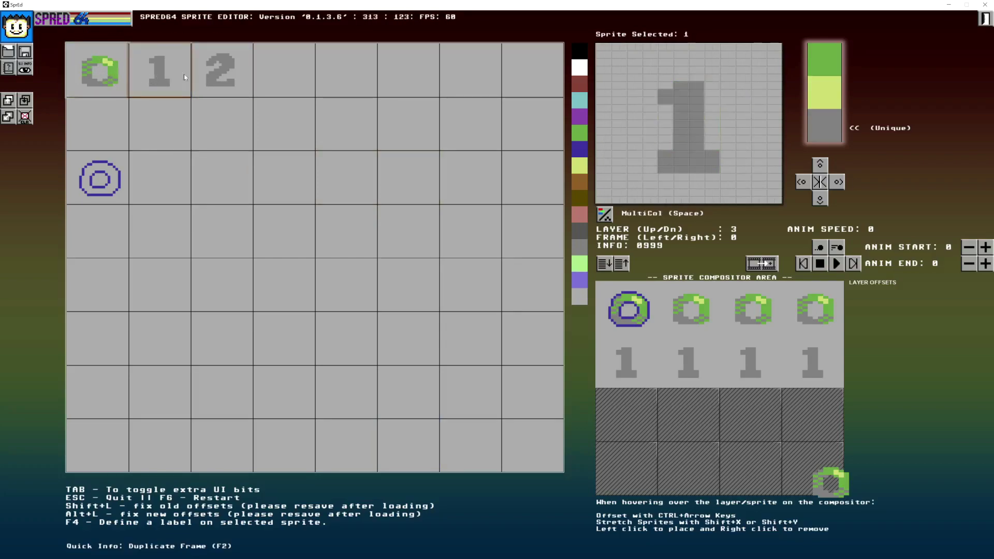
pyautogui.scroll(-1, 184, 77)
pyautogui.click(100, 54)
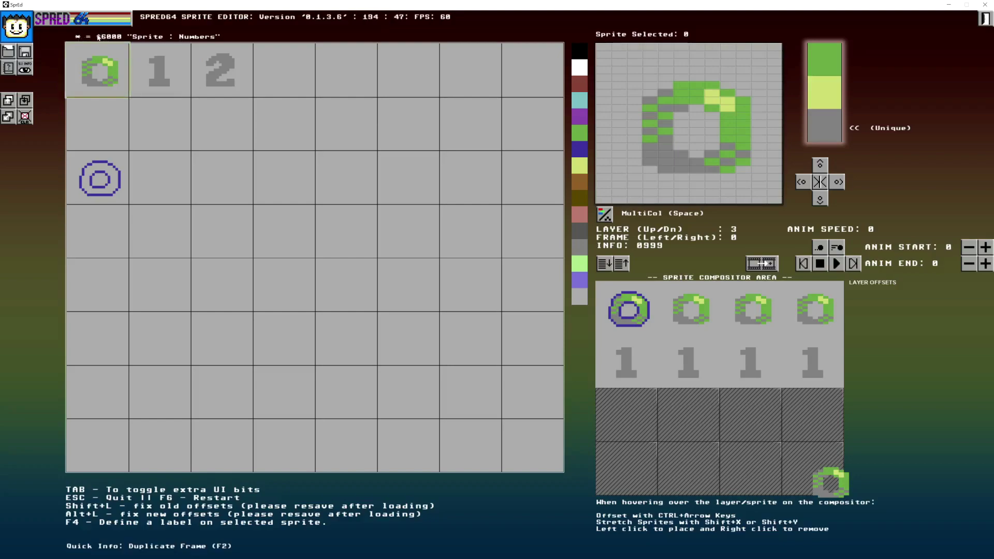
pyautogui.click(149, 83)
pyautogui.click(219, 86)
# - Define the sprite allocation address $6600 on the blue outline in sprite 16
pyautogui.click(106, 182)
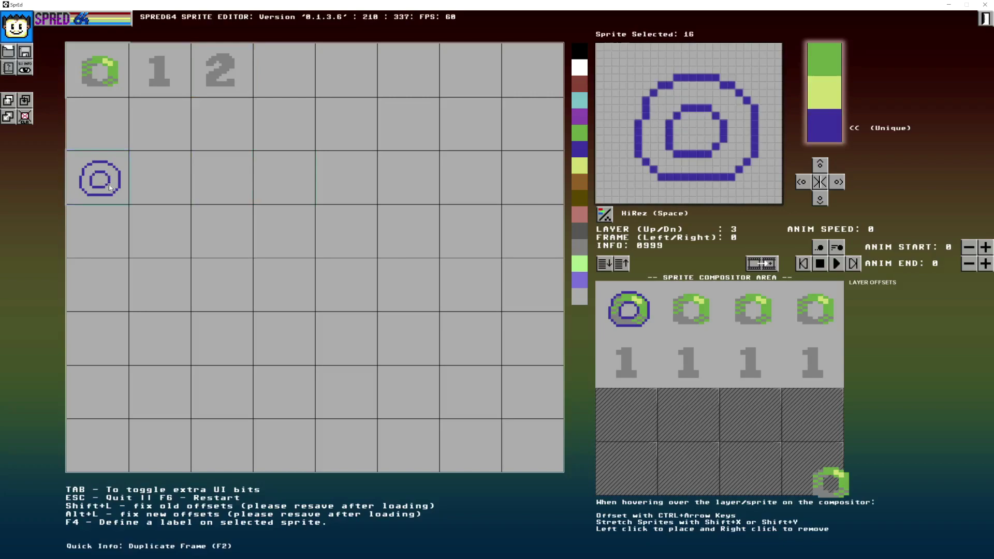
pyautogui.press('F4')
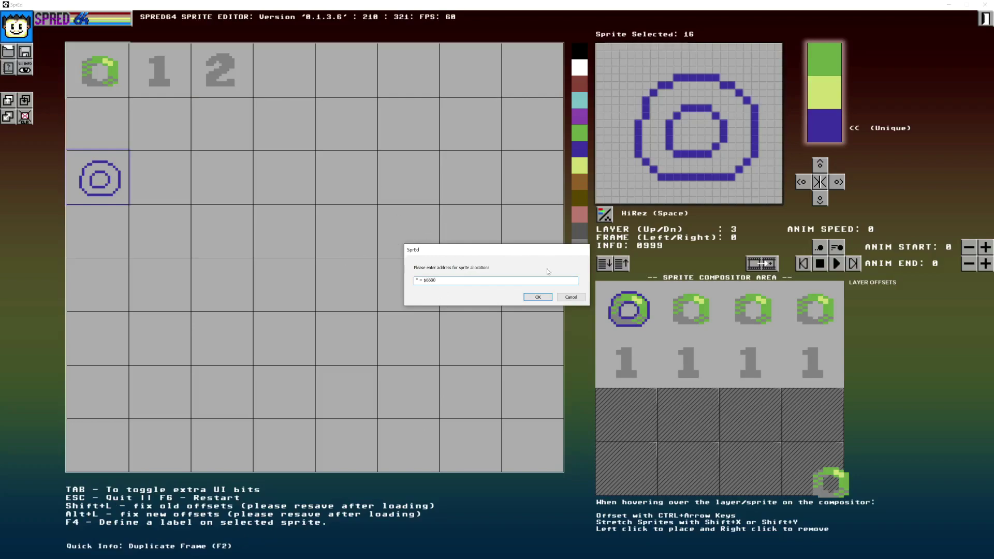
pyautogui.click(536, 297)
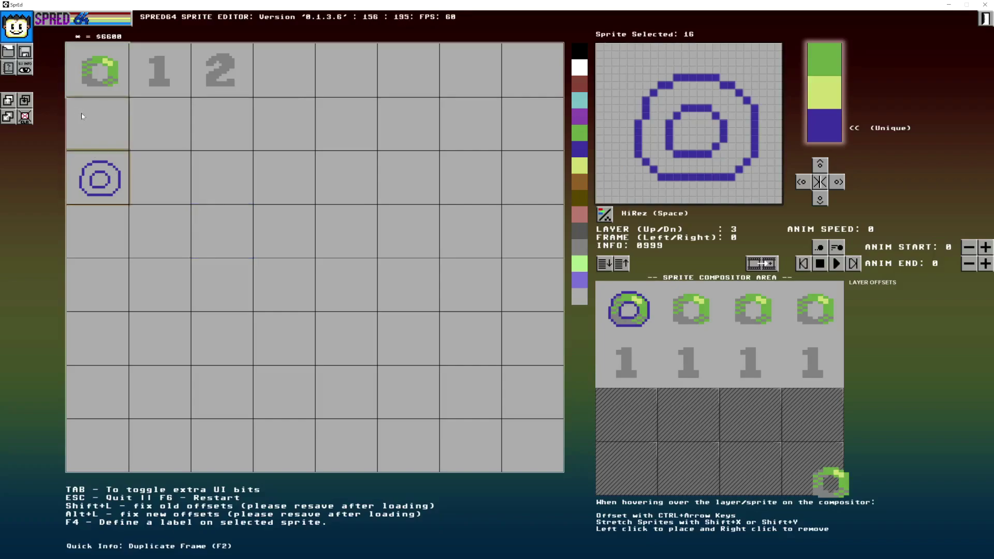
# - Save the sprite file to the Desktop under the name temp
pyautogui.click(25, 52)
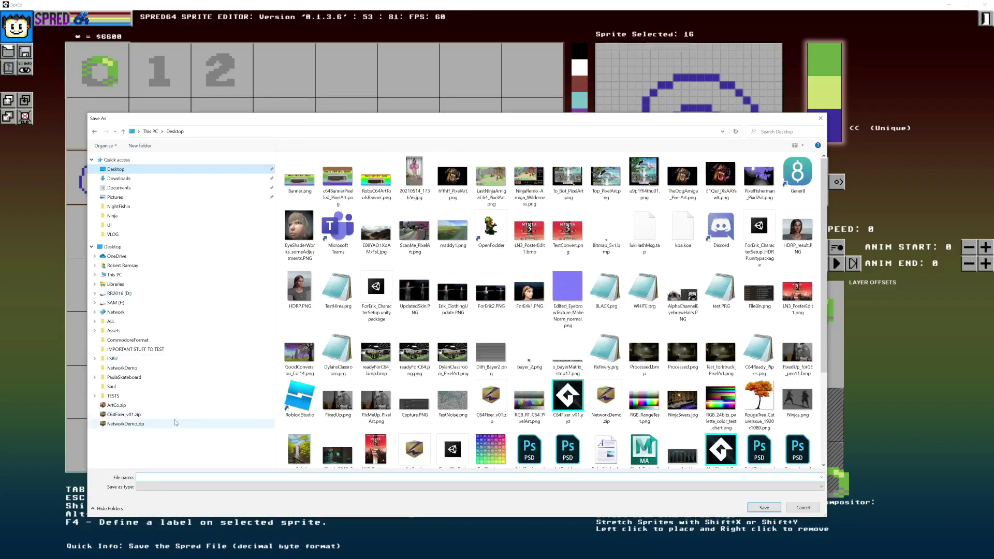
pyautogui.click(174, 480)
pyautogui.write('thing')
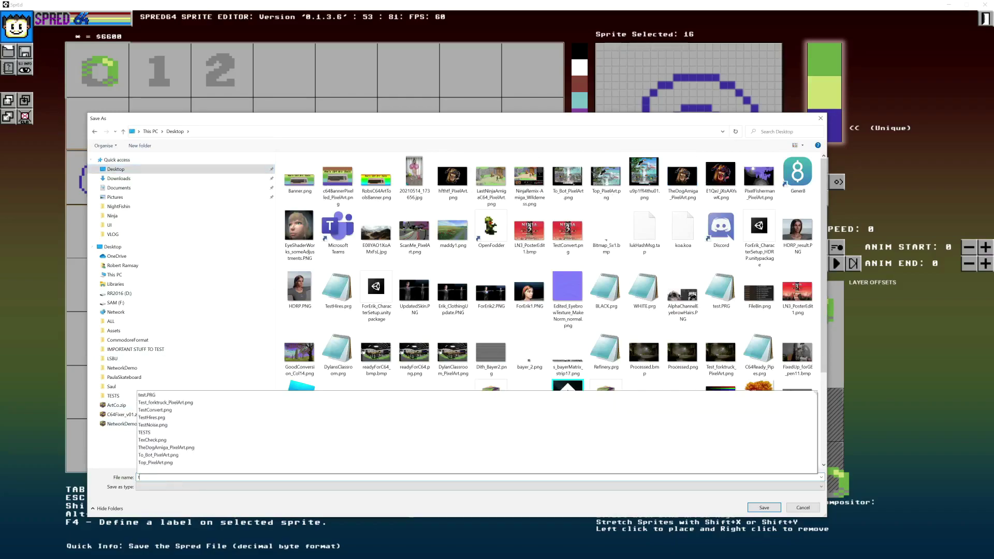
pyautogui.press('Return')
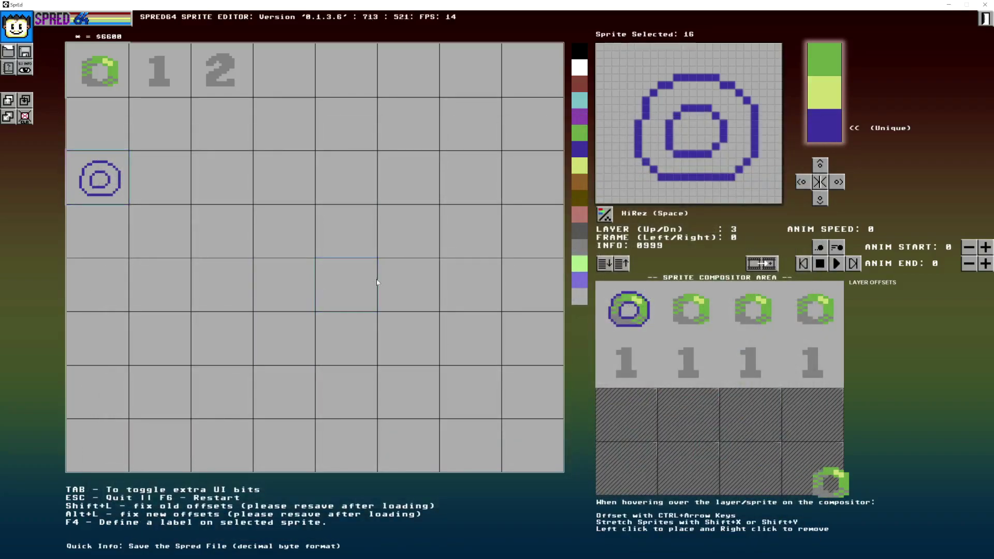
# - Switch to File Explorer, open temp.txt from the Desktop in Notepad and maximize it
pyautogui.press('super')
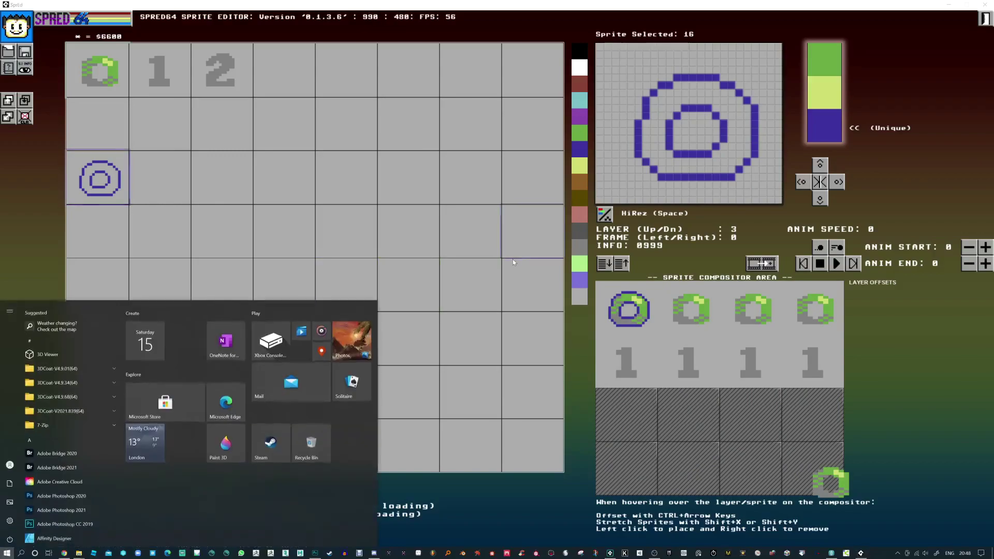
pyautogui.moveTo(77, 553)
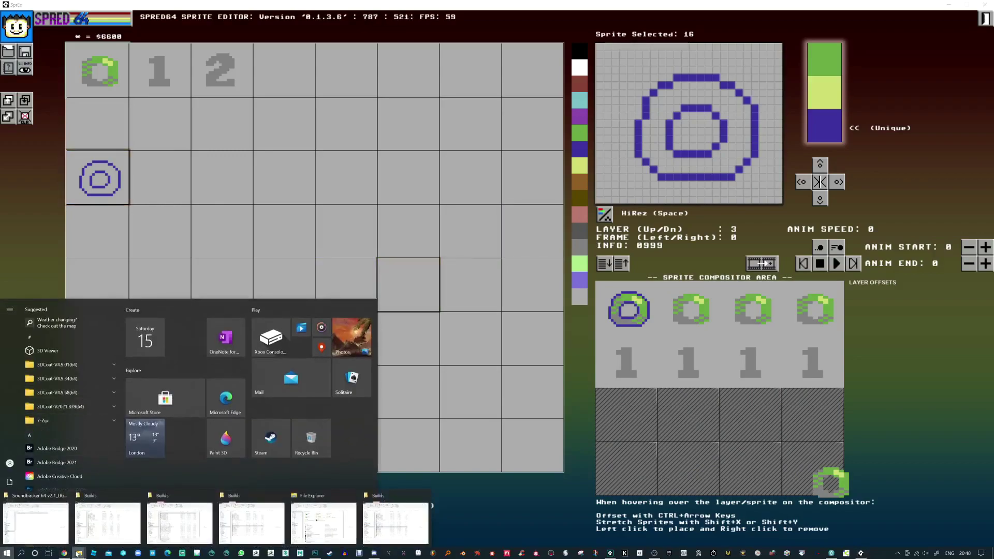
pyautogui.click(36, 520)
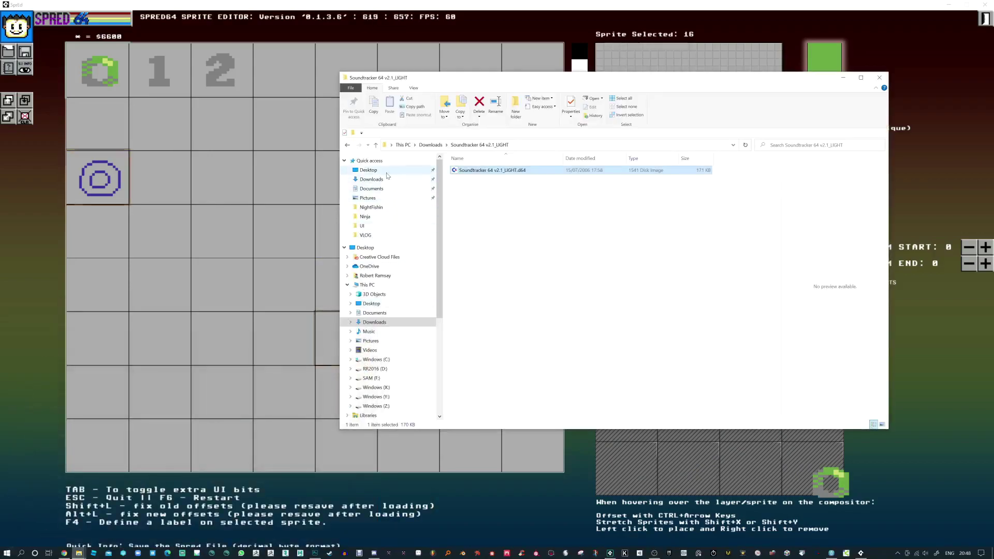
pyautogui.click(369, 171)
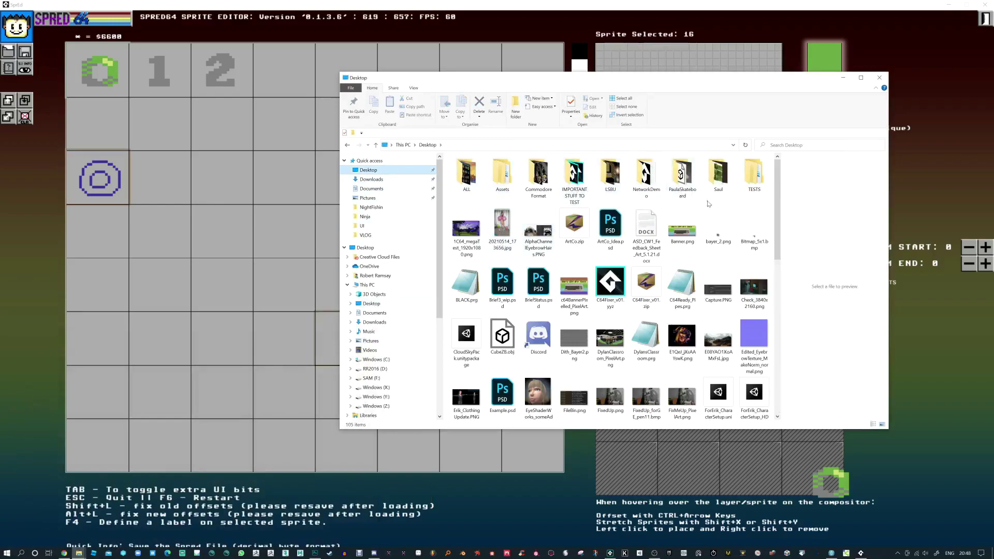
pyautogui.scroll(-5, 713, 283)
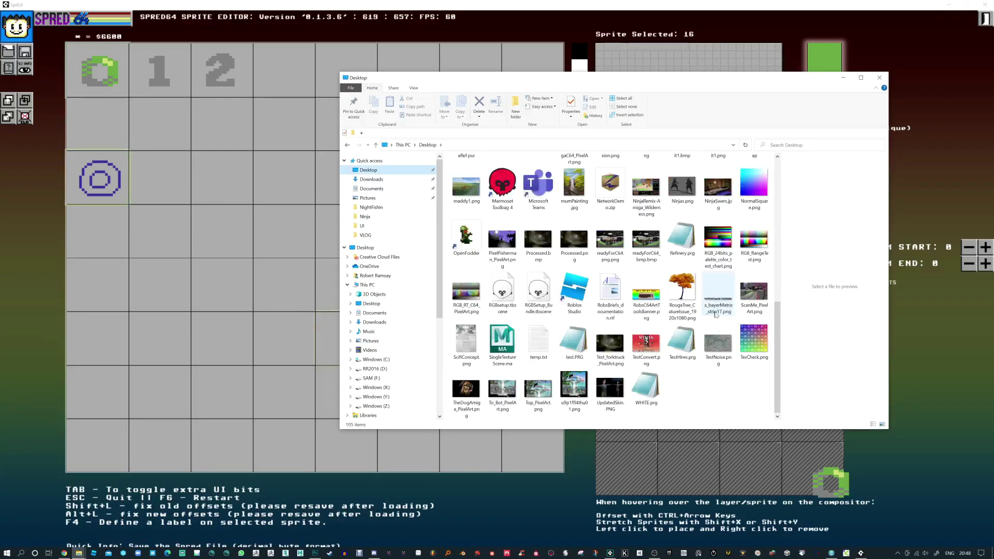
pyautogui.doubleClick(542, 348)
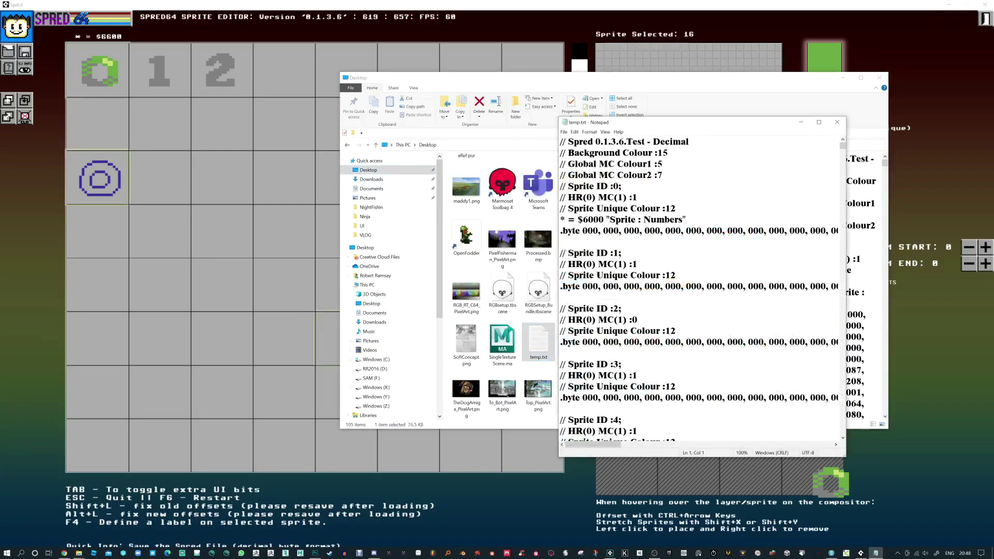
pyautogui.click(818, 122)
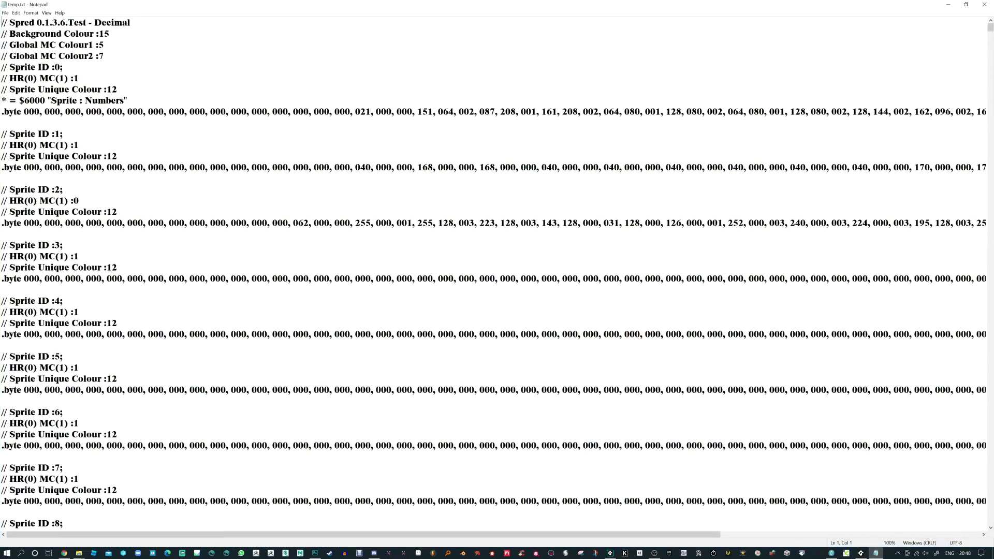
# - Highlight the version line, the background colour and the two global multicolour values in the file's header
pyautogui.moveTo(24, 22); pyautogui.dragTo(102, 22)
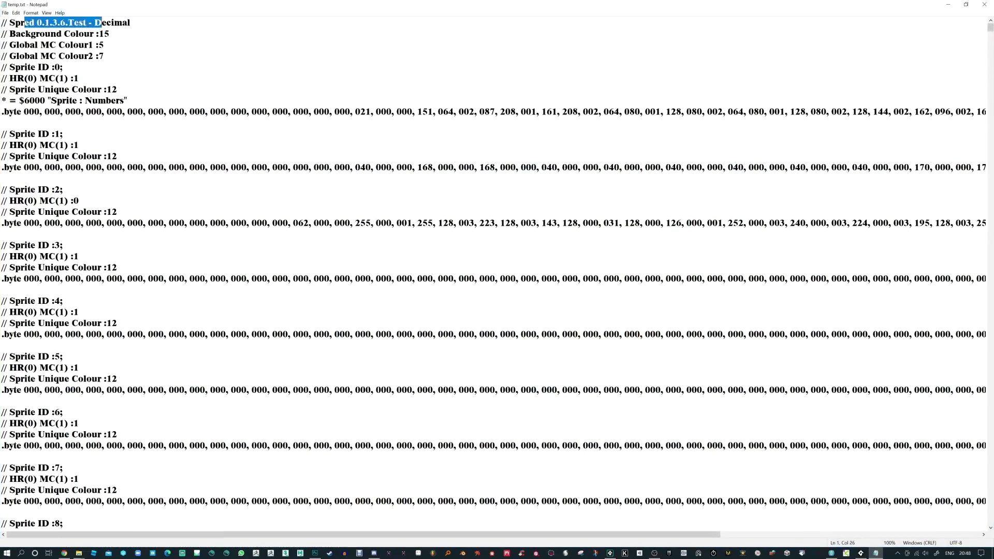
pyautogui.click(109, 34)
pyautogui.hotkey('shift', 'Left')
pyautogui.hotkey('shift', 'Left')
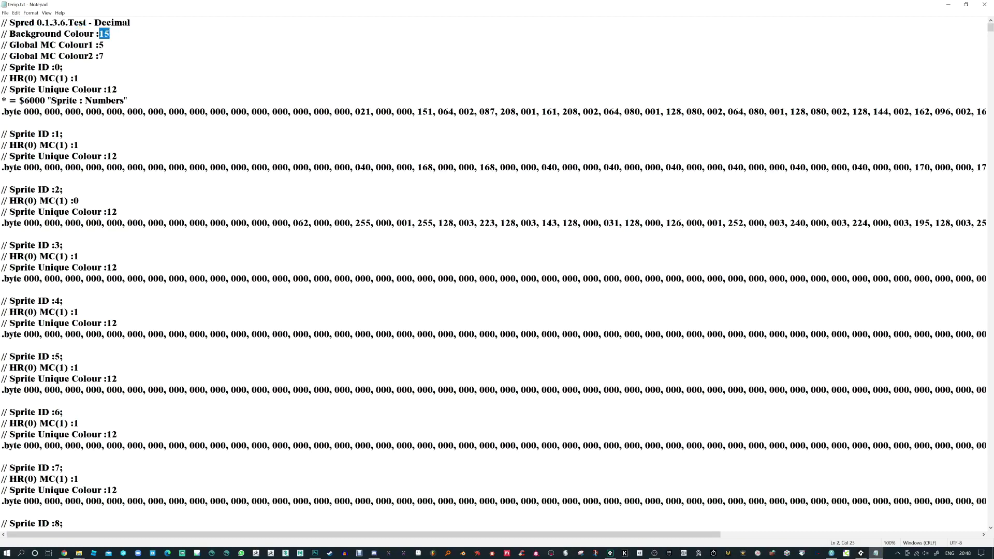
pyautogui.press('Down')
pyautogui.hotkey('shift', 'Right')
pyautogui.press('Down')
pyautogui.hotkey('shift', 'Left')
pyautogui.press('Down')
pyautogui.press('Down')
# - Highlight the Sprite ID line for sprite 0 and its HR/MC mode labels and value
pyautogui.moveTo(9, 66); pyautogui.dragTo(63, 67)
pyautogui.click(79, 78)
pyautogui.press('Home')
pyautogui.press('Right')
pyautogui.press('Right')
pyautogui.hotkey('shift', 'Right')
pyautogui.hotkey('shift', 'Right')
pyautogui.hotkey('shift', 'Right')
pyautogui.hotkey('shift', 'Right')
pyautogui.hotkey('shift', 'Right')
pyautogui.moveTo(34, 79); pyautogui.dragTo(29, 78)
pyautogui.press('Right')
pyautogui.press('Right')
pyautogui.press('Right')
pyautogui.hotkey('shift', 'Right')
pyautogui.hotkey('shift', 'Right')
pyautogui.hotkey('shift', 'Right')
pyautogui.hotkey('shift', 'Right')
pyautogui.press('End')
pyautogui.hotkey('shift', 'Left')
# - Highlight the unique colour value of sprite 0
pyautogui.press('Down')
pyautogui.press('End')
pyautogui.hotkey('shift', 'Left')
pyautogui.hotkey('shift', 'Left')
pyautogui.hotkey('shift', 'Left')
pyautogui.hotkey('shift', 'Left')
pyautogui.hotkey('shift', 'Left')
pyautogui.hotkey('shift', 'Left')
pyautogui.hotkey('shift', 'Right')
pyautogui.hotkey('shift', 'Right')
pyautogui.hotkey('shift', 'Right')
pyautogui.hotkey('shift', 'Right')
# - Highlight the address and label line "Sprite : Numbers" of sprite 0
pyautogui.press('Down')
pyautogui.press('Home')
pyautogui.hotkey('shift', 'Right')
pyautogui.hotkey('shift', 'Right')
pyautogui.hotkey('shift', 'Right')
pyautogui.hotkey('shift', 'Right')
pyautogui.hotkey('shift', 'Right')
pyautogui.hotkey('shift', 'Right')
pyautogui.hotkey('shift', 'Right')
pyautogui.hotkey('shift', 'Right')
pyautogui.hotkey('shift', 'Right')
pyautogui.hotkey('shift', 'Right')
pyautogui.hotkey('shift', 'Right')
pyautogui.hotkey('shift', 'Right')
pyautogui.hotkey('shift', 'Right')
pyautogui.hotkey('shift', 'Right')
pyautogui.hotkey('shift', 'Right')
pyautogui.hotkey('shift', 'Right')
pyautogui.hotkey('shift', 'Right')
pyautogui.hotkey('shift', 'Right')
pyautogui.hotkey('shift', 'Right')
pyautogui.hotkey('shift', 'Right')
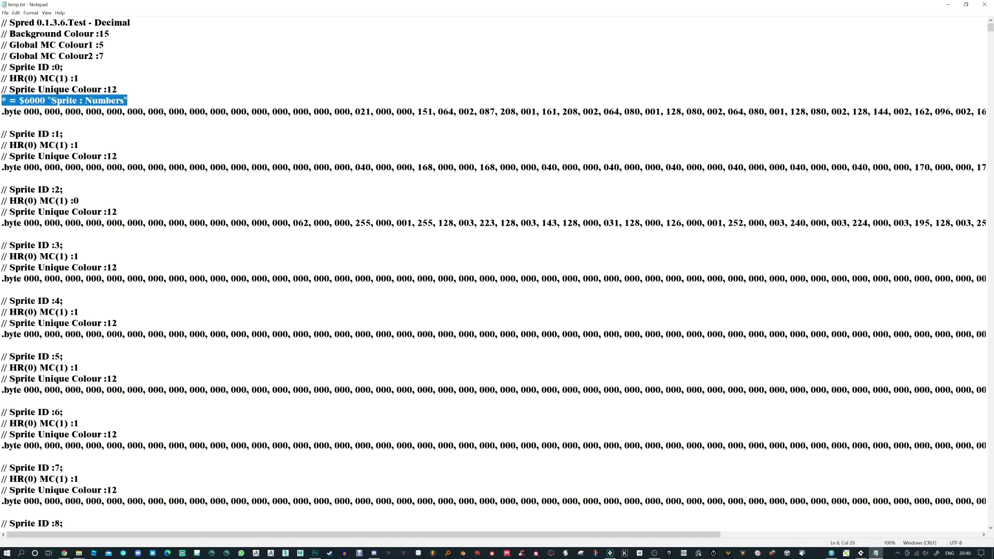
pyautogui.press('End')
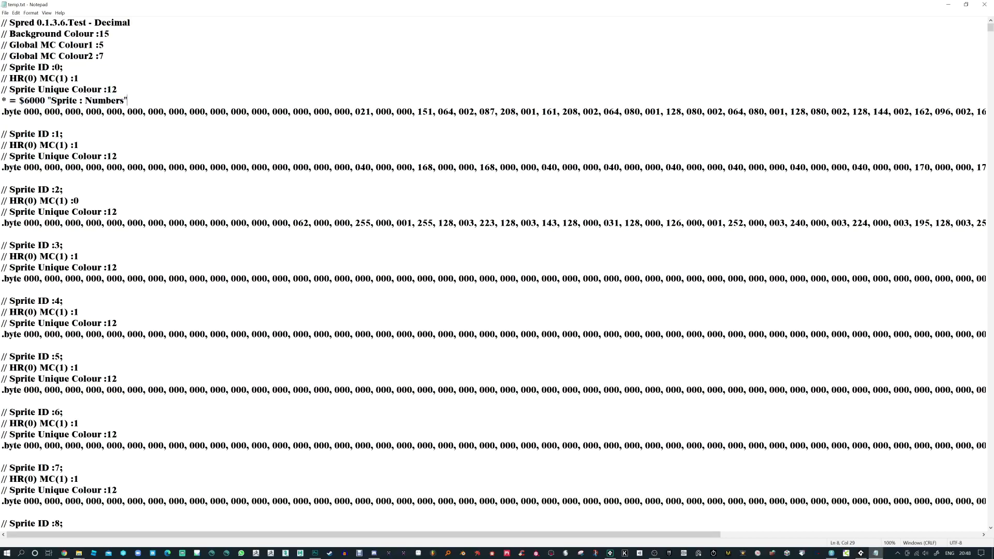
# - Highlight parts of the byte data rows of sprites 0, 1 and 2
pyautogui.press('Right')
pyautogui.hotkey('shift', 'Right')
pyautogui.hotkey('shift', 'Right')
pyautogui.hotkey('shift', 'Right')
pyautogui.hotkey('shift', 'Right')
pyautogui.hotkey('shift', 'Right')
pyautogui.hotkey('shift', 'Right')
pyautogui.hotkey('shift', 'Right')
pyautogui.hotkey('shift', 'Right')
pyautogui.hotkey('shift', 'Right')
pyautogui.hotkey('shift', 'Right')
pyautogui.hotkey('shift', 'Right')
pyautogui.hotkey('shift', 'Right')
pyautogui.hotkey('shift', 'Right')
pyautogui.hotkey('shift', 'Right')
pyautogui.hotkey('shift', 'Right')
pyautogui.hotkey('shift', 'Right')
pyautogui.hotkey('shift', 'Right')
pyautogui.hotkey('shift', 'Right')
pyautogui.hotkey('shift', 'Right')
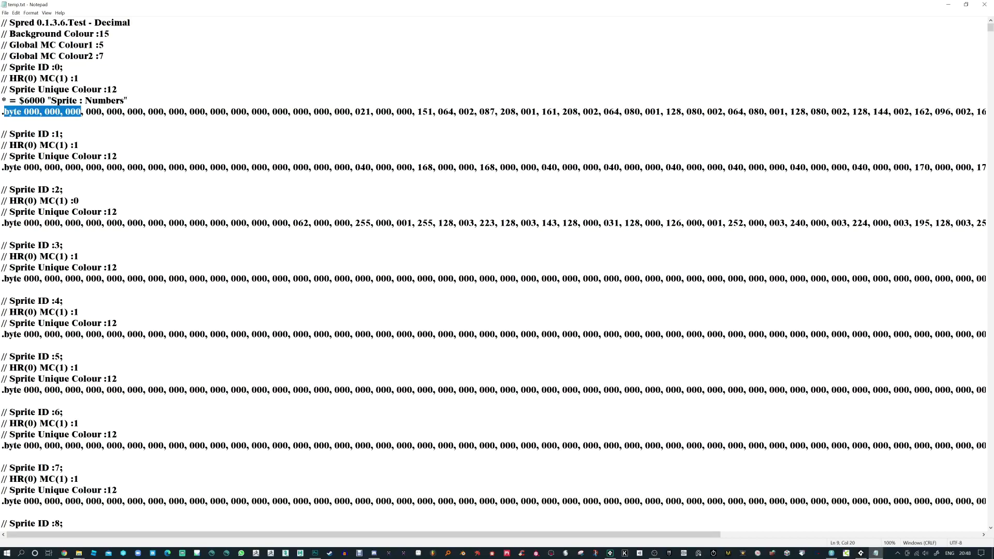
pyautogui.click(34, 167)
pyautogui.moveTo(17, 167); pyautogui.dragTo(86, 167)
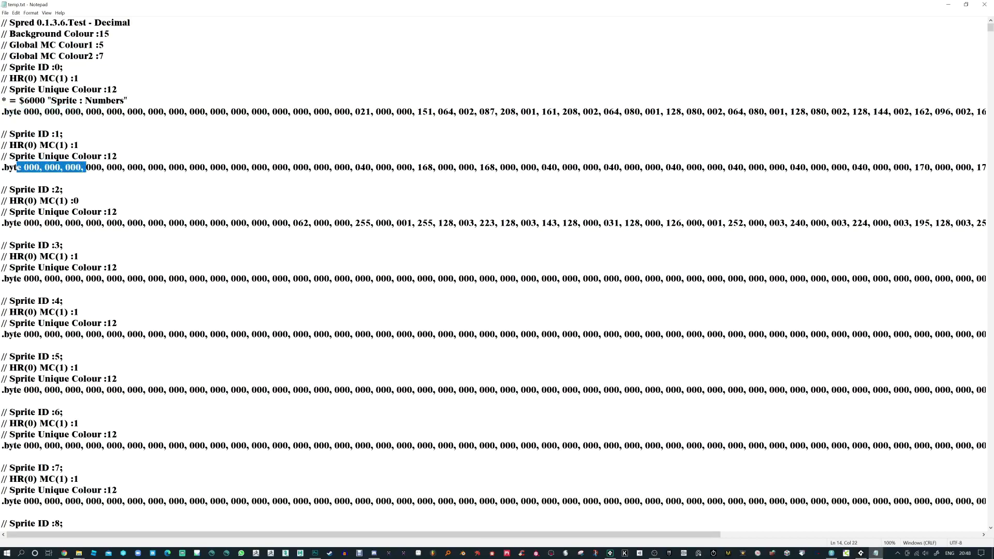
pyautogui.moveTo(63, 222); pyautogui.dragTo(102, 223)
# - Examine the $6600 address line of sprite 16 and the byte data rows of sprites 17 and 18
pyautogui.scroll(-7, 102, 222)
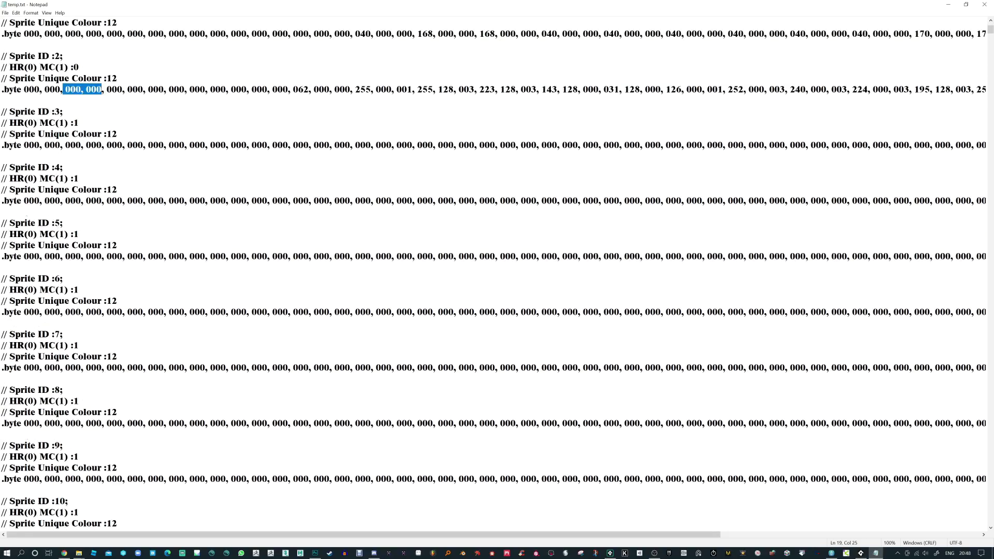
pyautogui.scroll(-3, 497, 274)
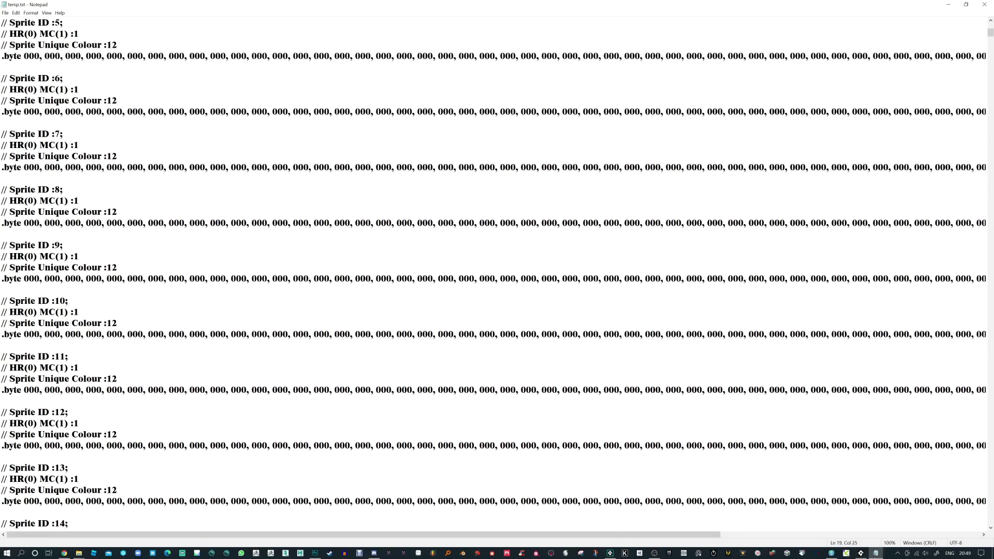
pyautogui.scroll(-12, 497, 274)
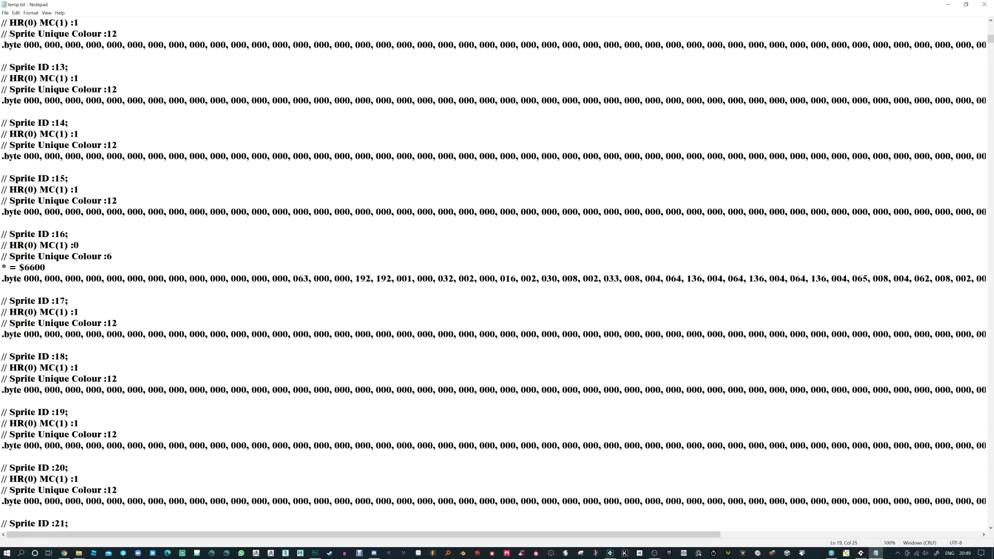
pyautogui.moveTo(46, 267); pyautogui.dragTo(92, 278)
pyautogui.moveTo(44, 334); pyautogui.dragTo(117, 334)
pyautogui.moveTo(60, 390); pyautogui.dragTo(103, 389)
pyautogui.scroll(-20, 102, 389)
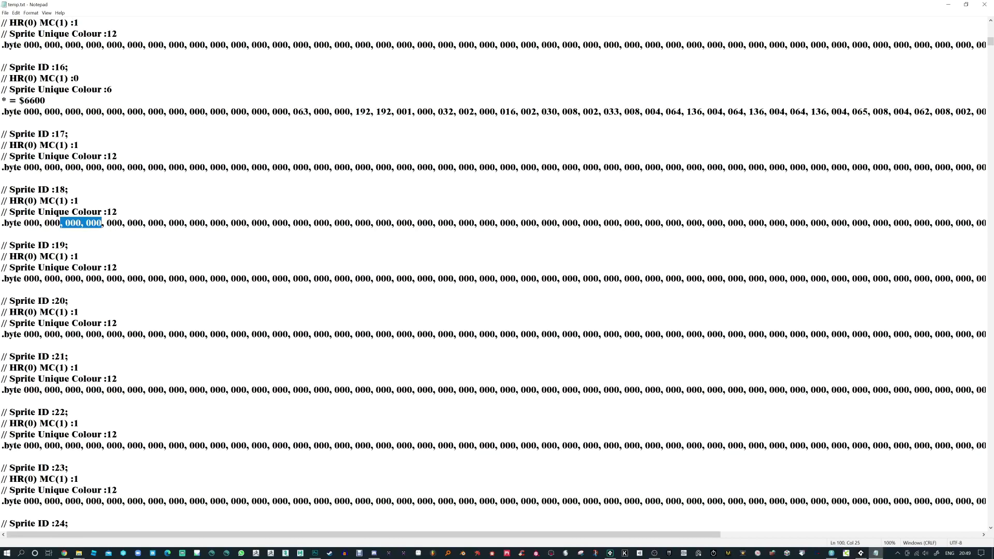
# - Locate the Compositing Data section below sprite 63 in the text file and highlight characters in its first INFO line
pyautogui.scroll(-13, 497, 274)
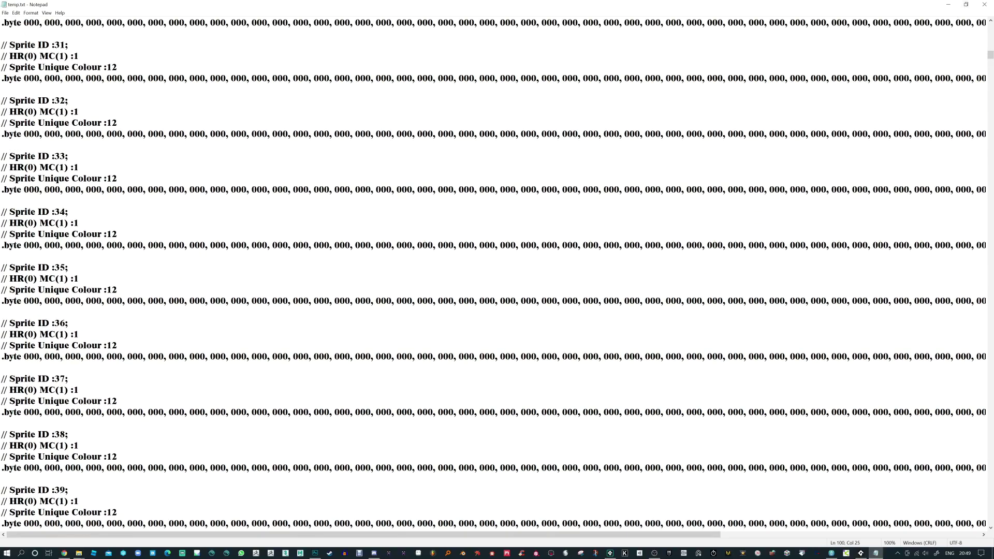
pyautogui.moveTo(990, 58); pyautogui.dragTo(990, 82)
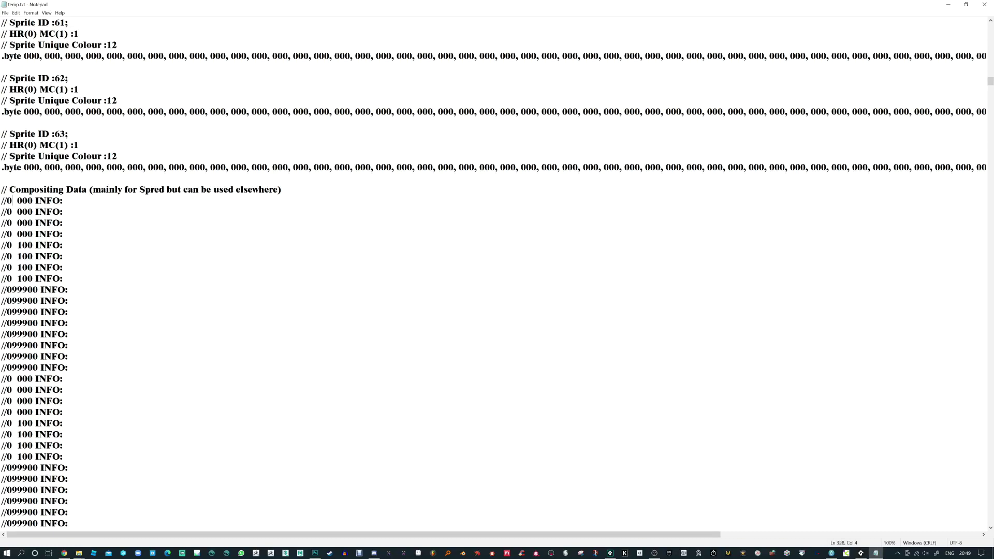
pyautogui.hotkey('shift', 'Left')
pyautogui.moveTo(27, 200)
pyautogui.mouseDown()
pyautogui.moveTo(12, 201)
pyautogui.moveTo(35, 200)
pyautogui.mouseUp()
# - Find the filled INFO lines in the compositing data and highlight their position offset, Frame ID and CompCoordXY entries
pyautogui.moveTo(990, 83); pyautogui.dragTo(976, 172)
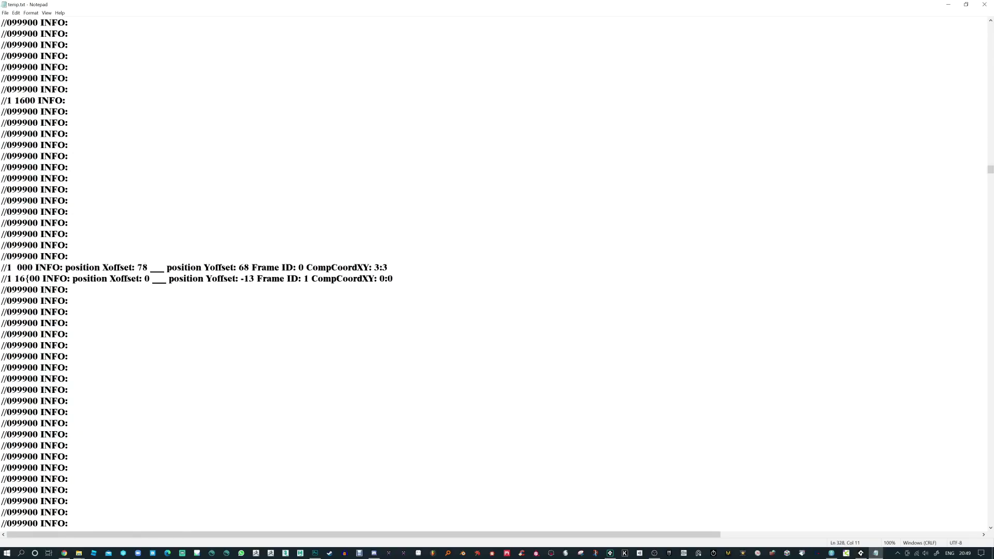
pyautogui.moveTo(12, 268); pyautogui.dragTo(6, 267)
pyautogui.moveTo(75, 267); pyautogui.dragTo(155, 267)
pyautogui.click(71, 289)
pyautogui.moveTo(307, 267); pyautogui.dragTo(274, 267)
pyautogui.moveTo(342, 267); pyautogui.dragTo(326, 267)
pyautogui.moveTo(395, 278); pyautogui.dragTo(379, 279)
# - Return to the start of temp.txt, minimize it and close the Desktop folder window
pyautogui.moveTo(989, 173); pyautogui.dragTo(989, 27)
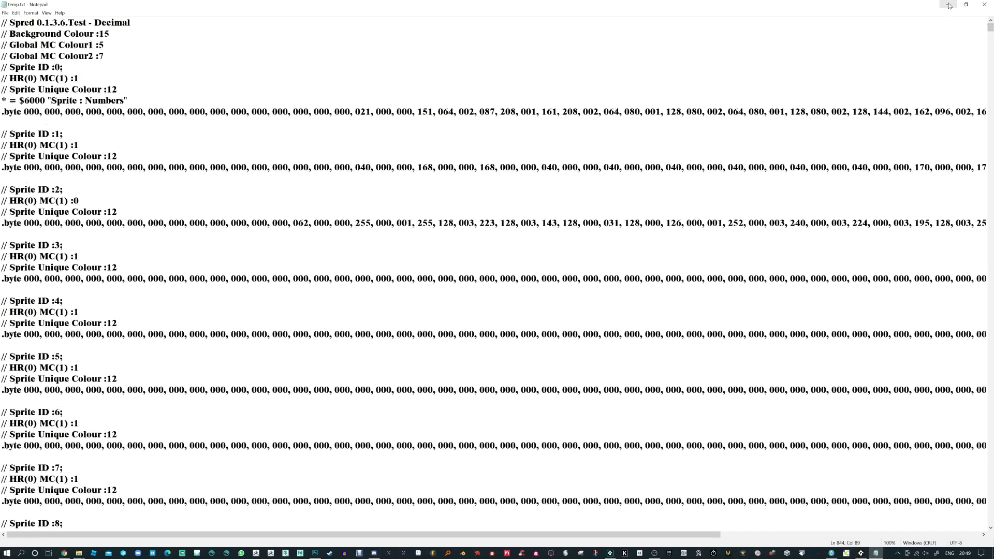
pyautogui.click(949, 5)
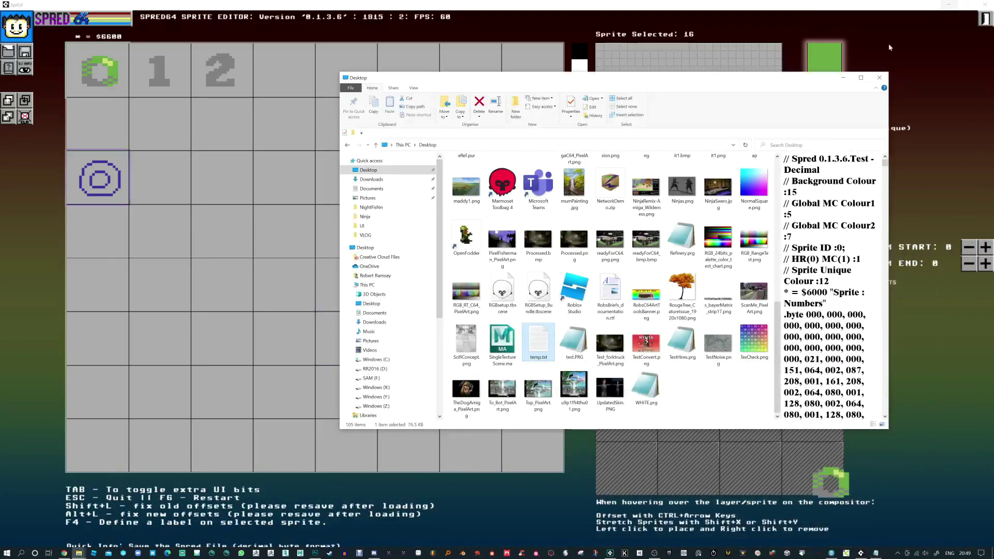
pyautogui.click(881, 80)
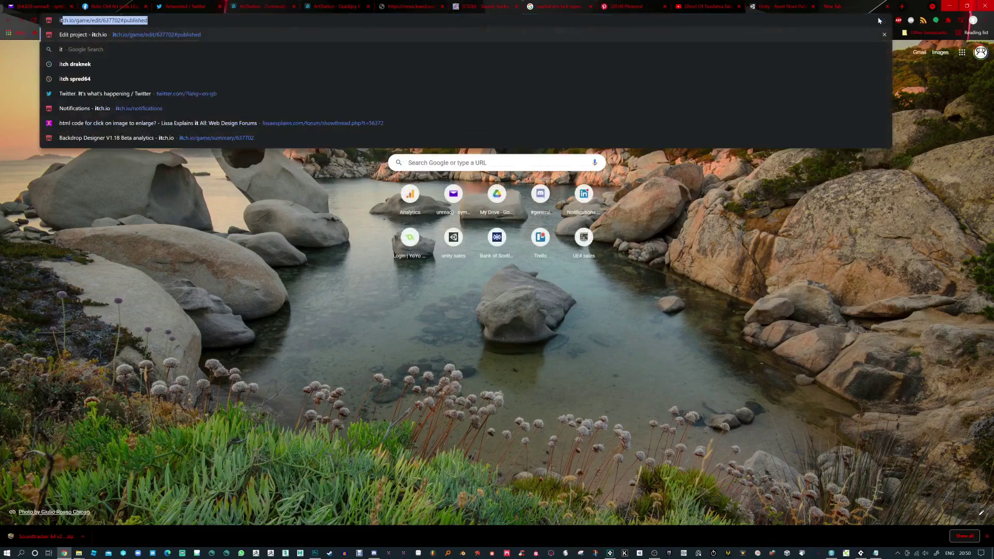
# - In the web browser, load itch.io and open the Spred64 - C64 Sprite Editor page from the developer's profile
pyautogui.press('Return')
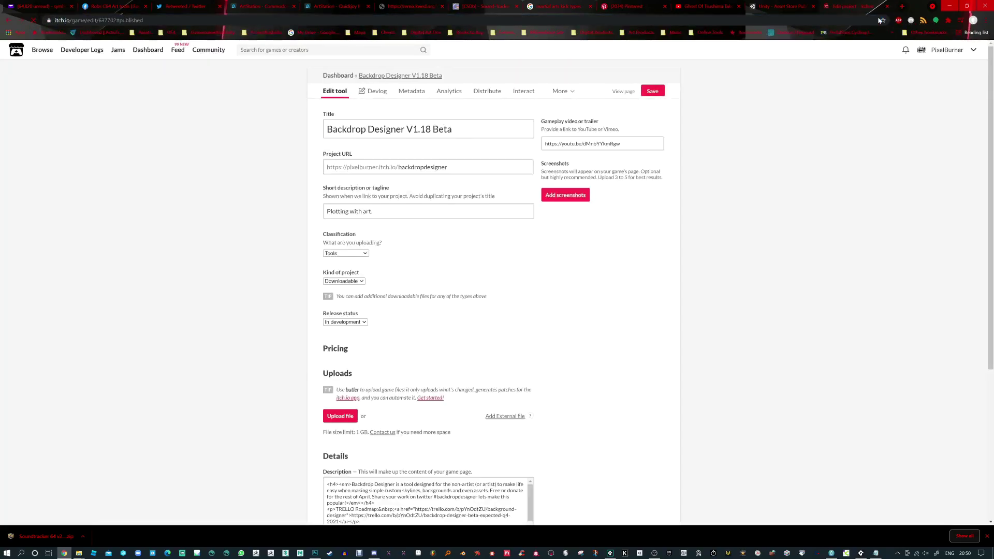
pyautogui.moveTo(991, 418); pyautogui.dragTo(989, 54)
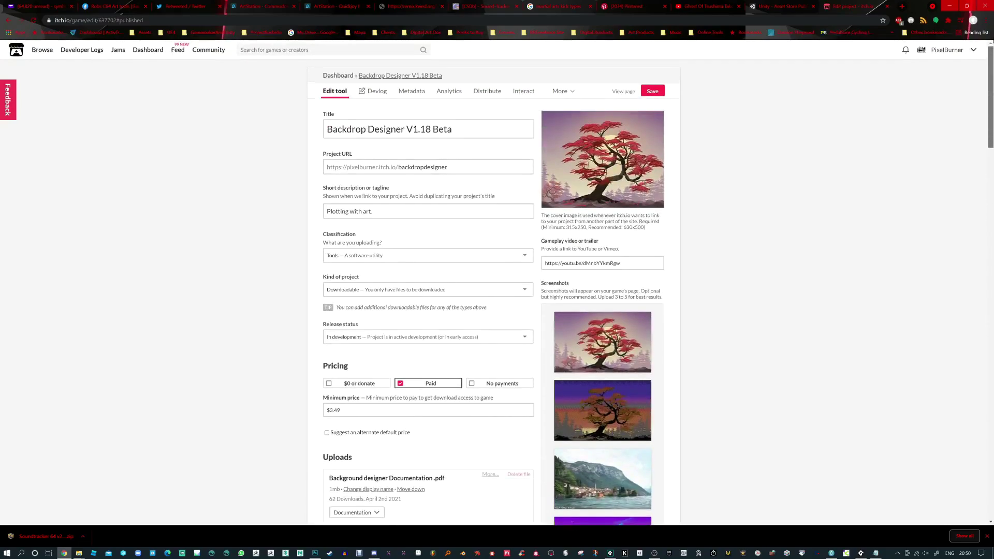
pyautogui.click(949, 51)
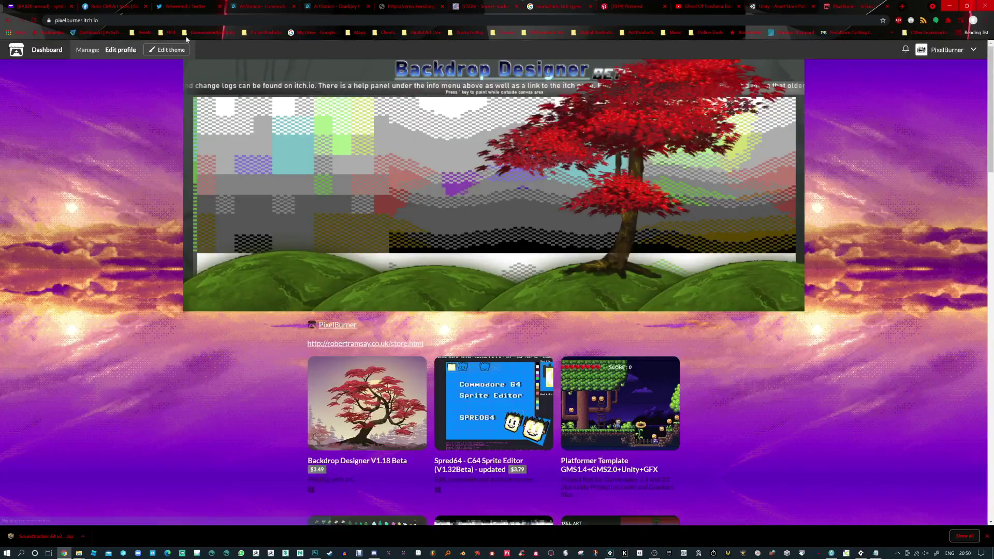
pyautogui.scroll(-2, 462, 138)
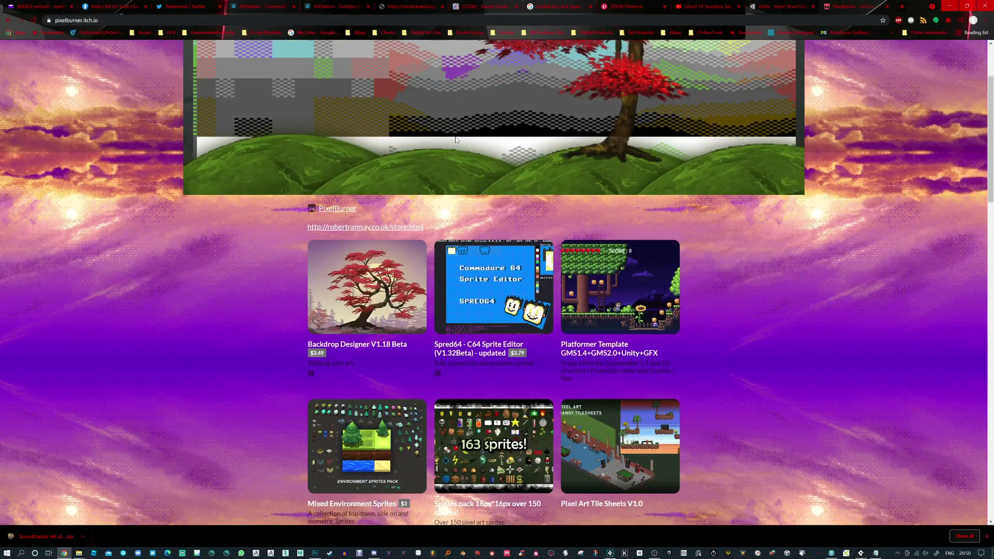
pyautogui.click(462, 289)
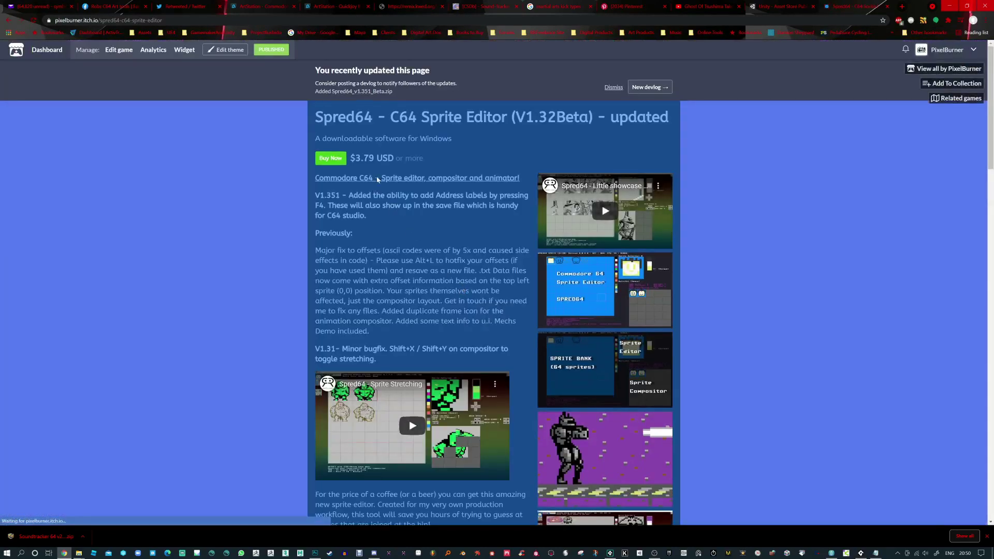
# - Highlight the price on the Spred64 page and look through its description, screenshots and embedded videos
pyautogui.moveTo(374, 158); pyautogui.dragTo(355, 158)
pyautogui.click(273, 189)
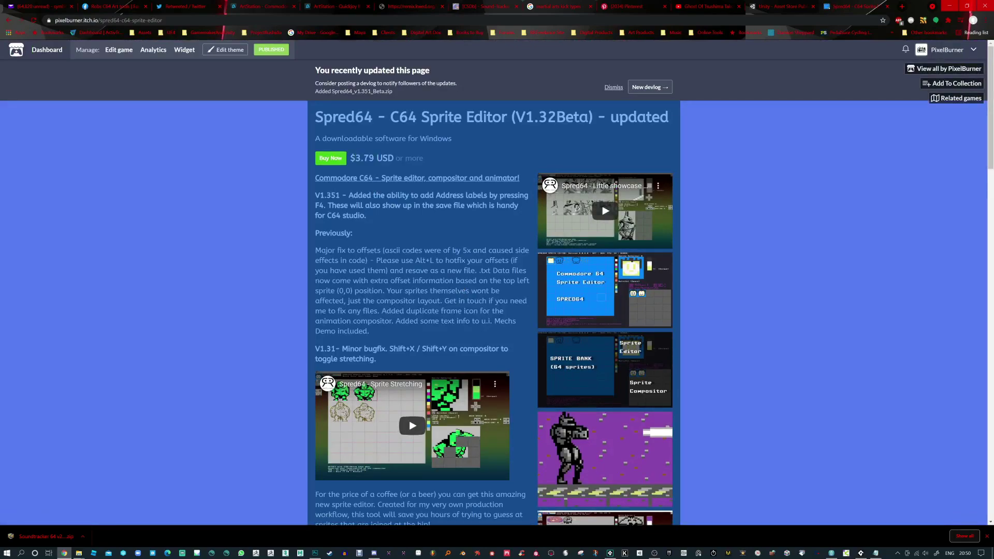
pyautogui.scroll(-2, 647, 331)
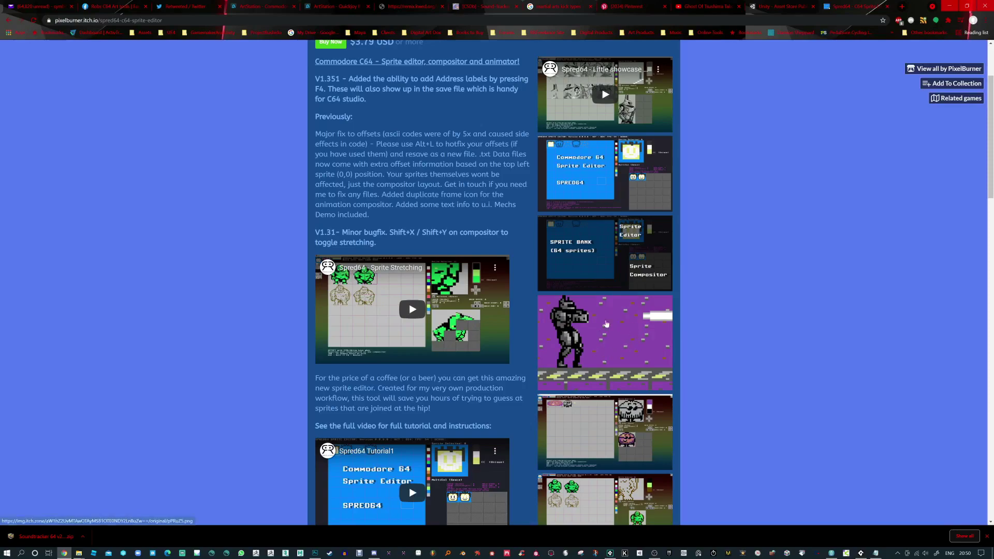
pyautogui.scroll(-1, 584, 337)
pyautogui.scroll(-1, 585, 338)
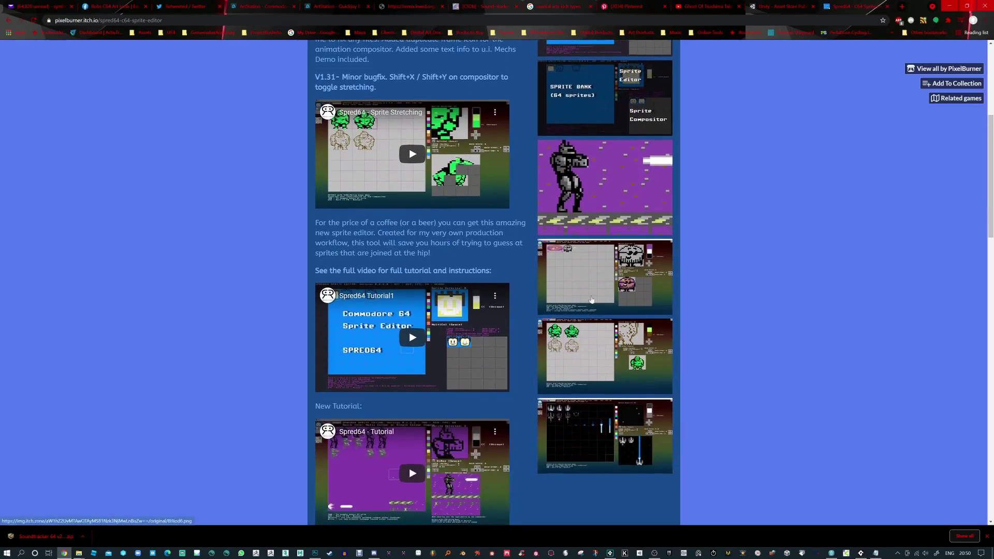
pyautogui.scroll(1, 418, 269)
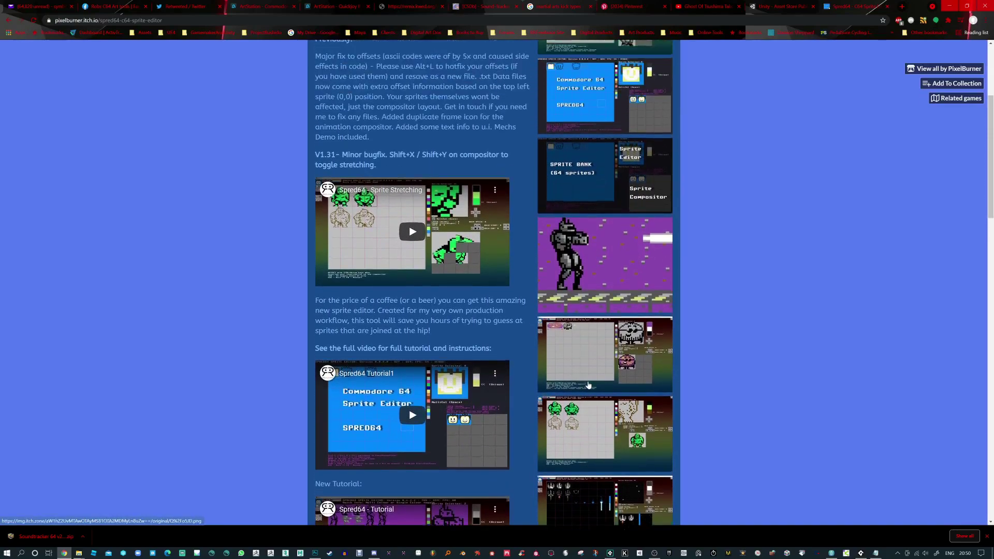
pyautogui.scroll(-2, 404, 268)
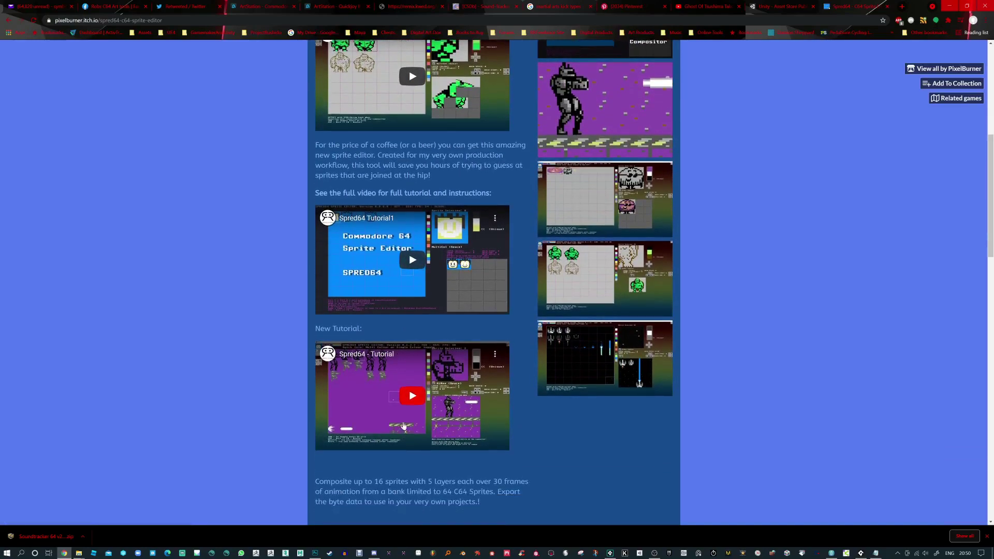
# - Start the embedded "Spred64 - Tutorial" video, pause it and skip through several points of its timeline
pyautogui.click(457, 420)
pyautogui.scroll(-1, 457, 418)
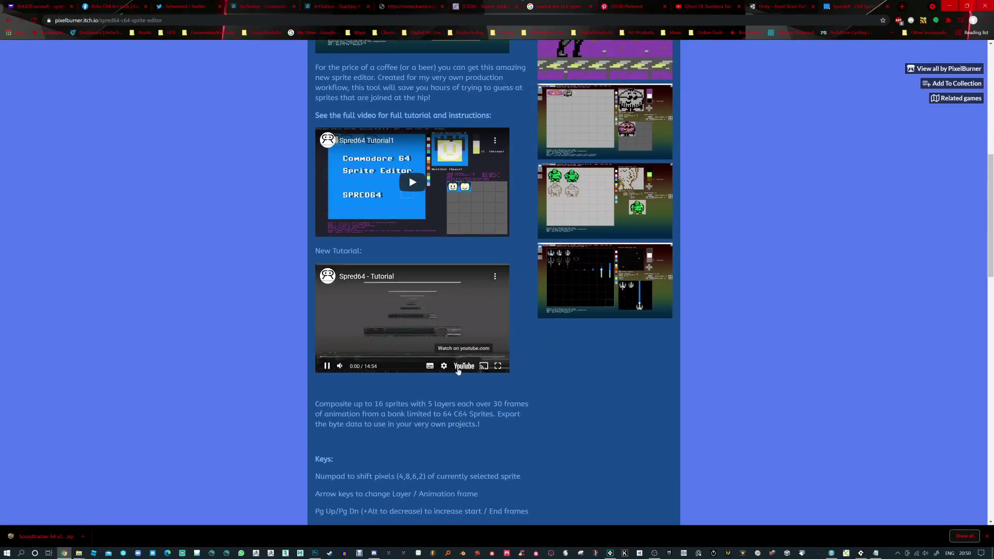
pyautogui.click(327, 366)
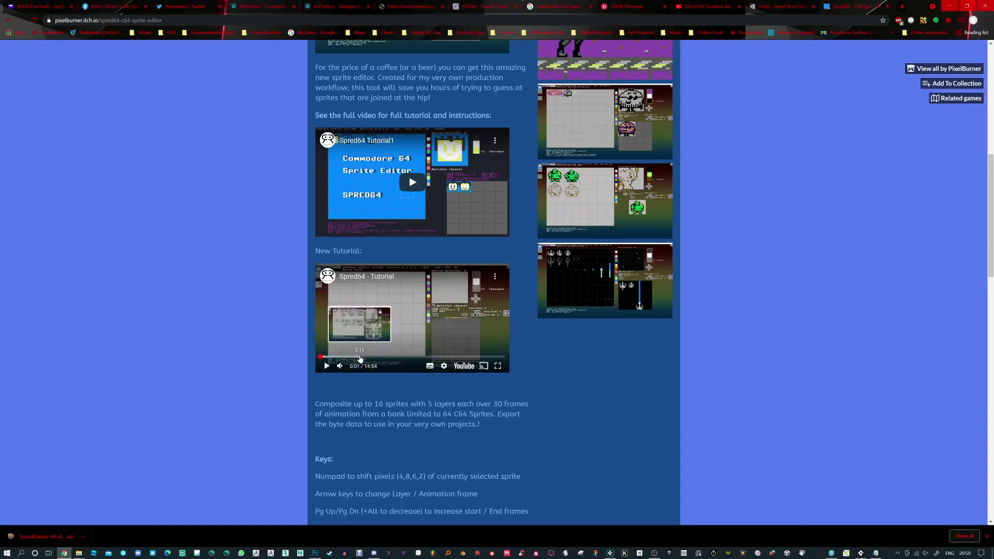
pyautogui.click(358, 357)
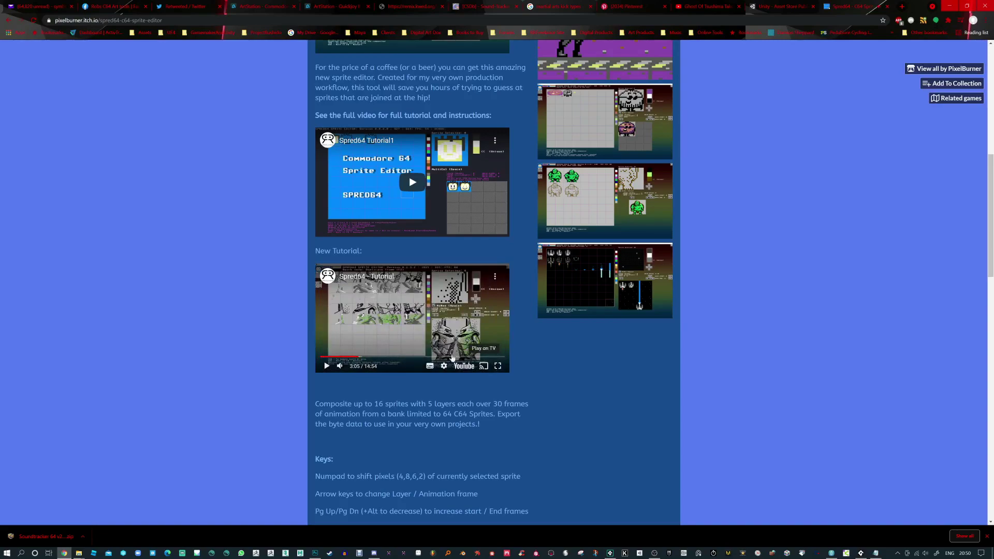
pyautogui.click(405, 357)
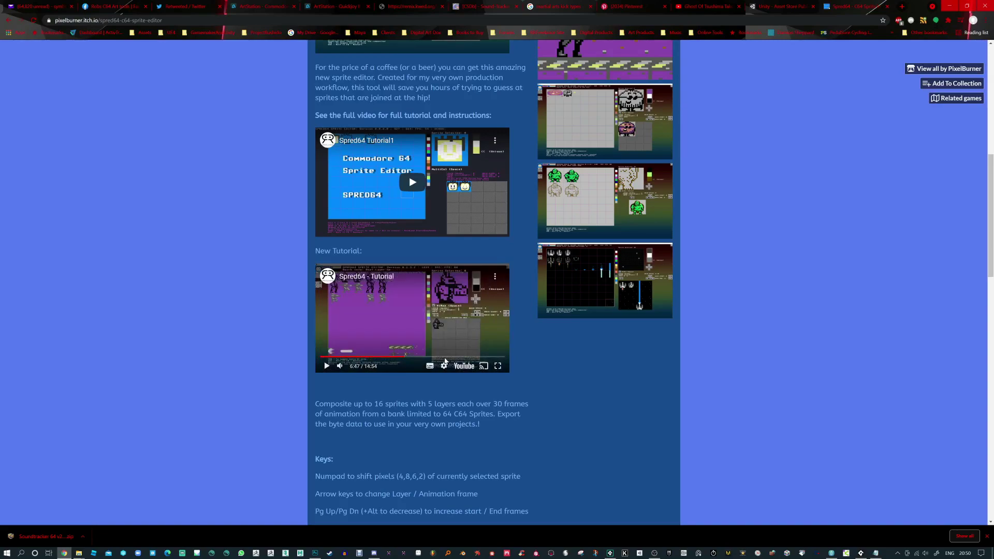
pyautogui.click(434, 358)
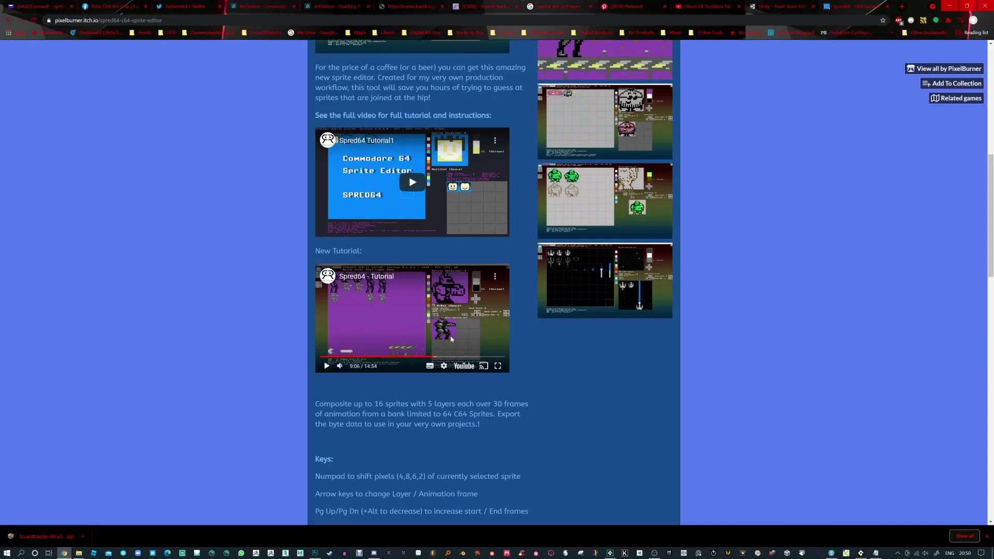
pyautogui.click(449, 357)
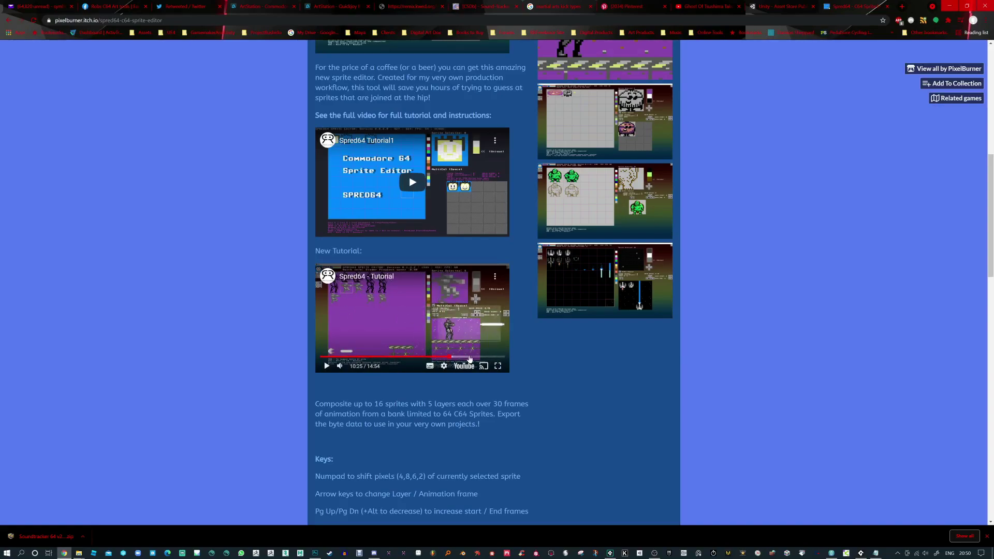
pyautogui.click(469, 357)
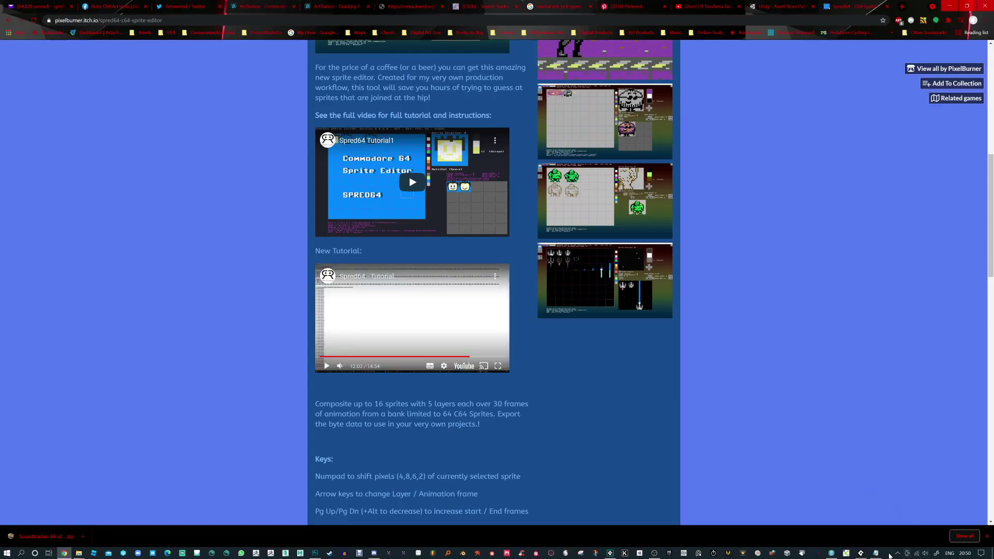
# - Switch back to the Spred64 editor, select layer 1 and show the extra UI labels
pyautogui.click(861, 553)
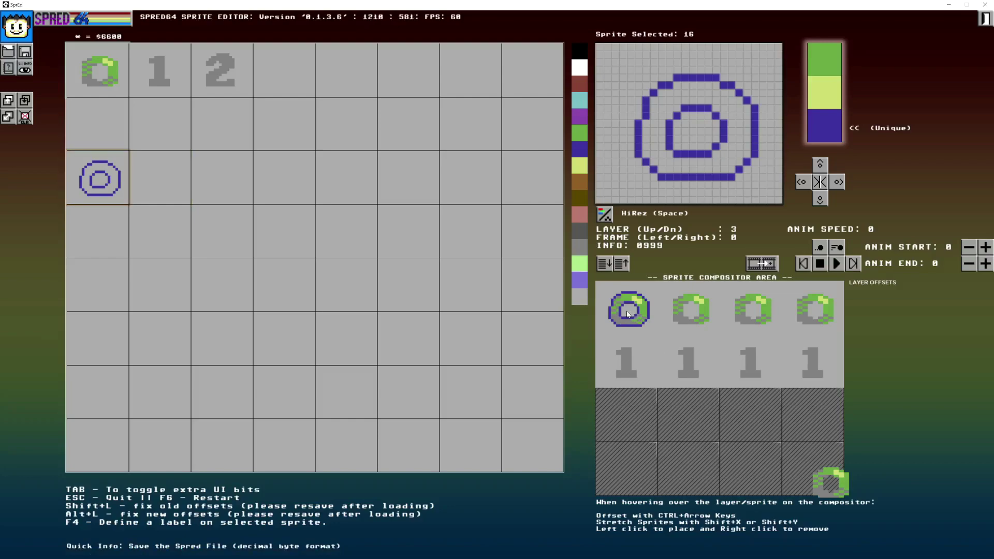
pyautogui.press('Up')
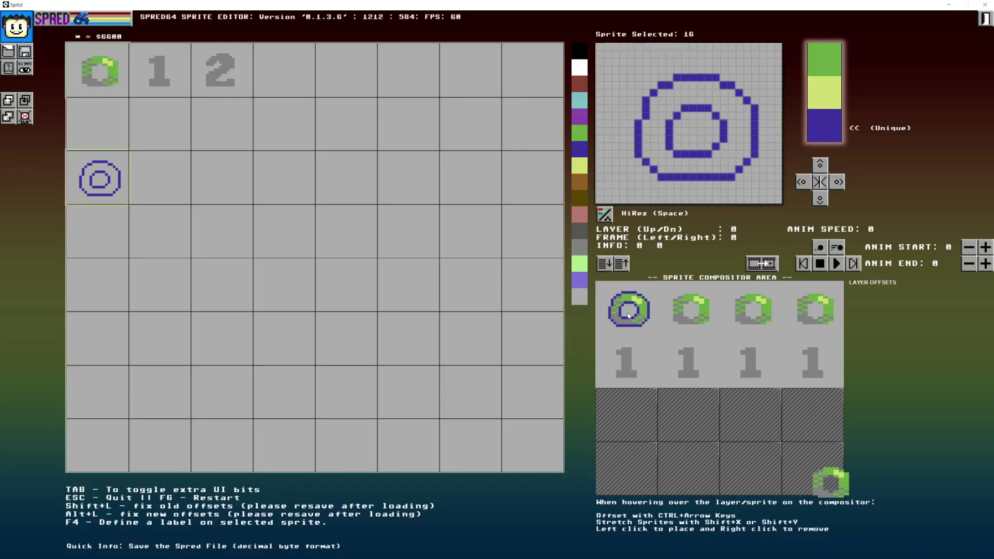
pyautogui.press('Up')
pyautogui.press('Tab')
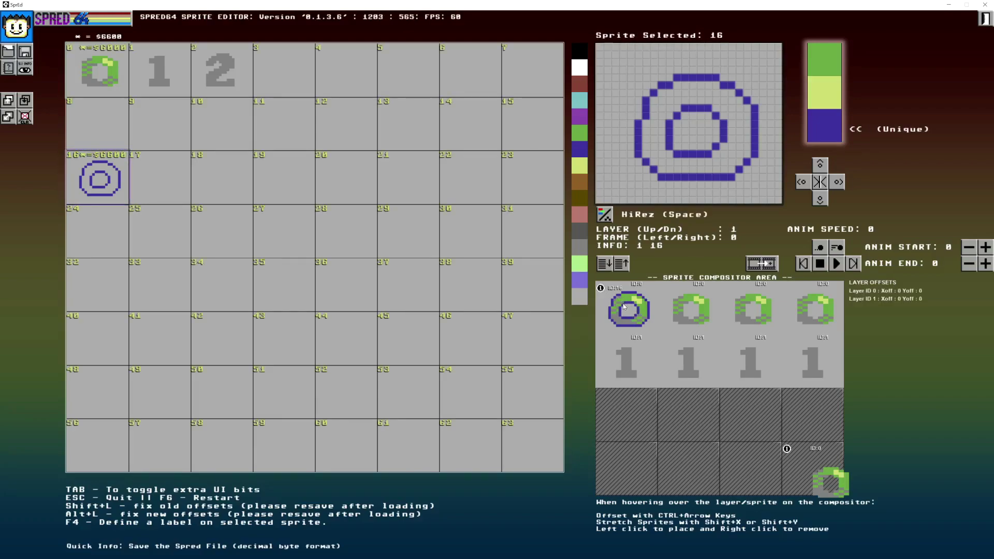
# - Toggle horizontal stretching of the layer 1 sprite in the first compositor cell on and off repeatedly
pyautogui.hotkey('shift', 'x')
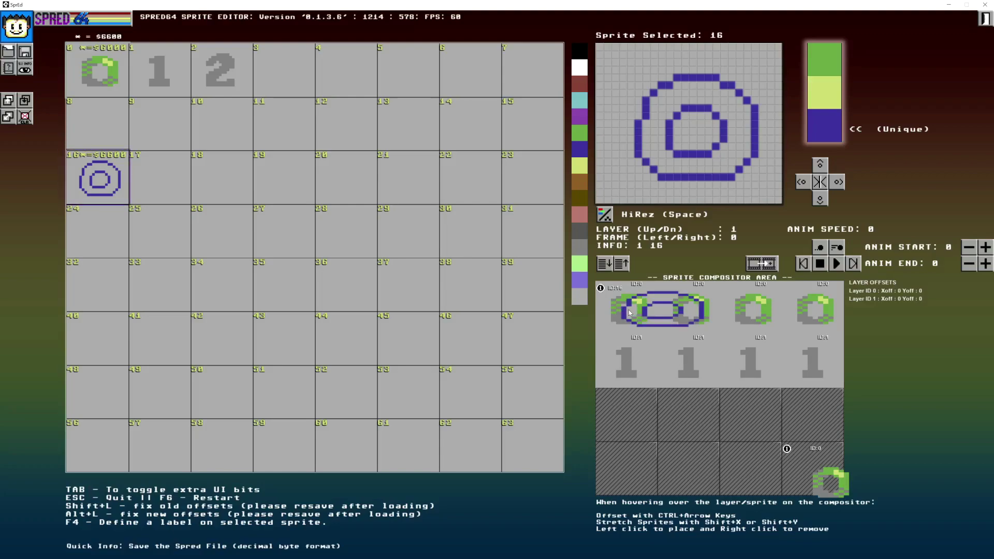
pyautogui.hotkey('shift', 'x')
pyautogui.hotkey('shift', 'x')
pyautogui.hotkey('shift', 'x')
pyautogui.hotkey('shift', 'x')
pyautogui.hotkey('shift', 'x')
pyautogui.hotkey('shift', 'x')
pyautogui.hotkey('shift', 'x')
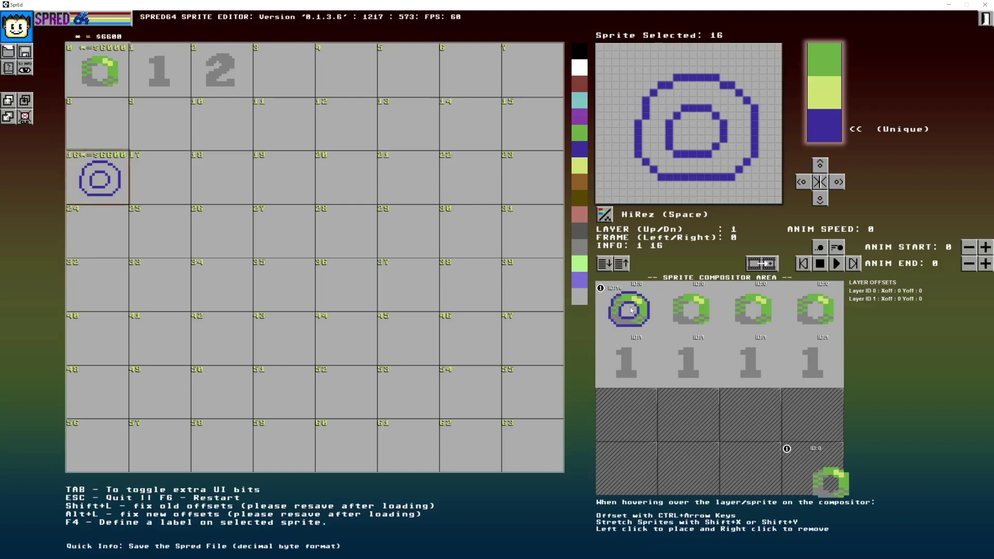
# - Toggle vertical stretching, and both stretch directions together, on and off for the layer 1 sprite in the first compositor cell
pyautogui.hotkey('shift', 'y')
pyautogui.hotkey('shift', 'y')
pyautogui.hotkey('shift', 'y')
pyautogui.hotkey('shift', 'y')
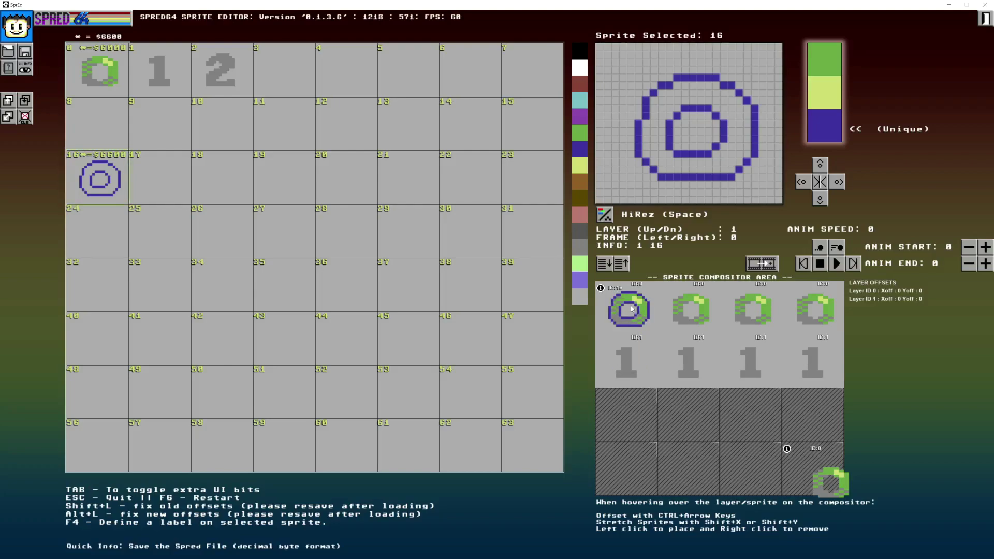
pyautogui.hotkey('shift', 'x')
pyautogui.hotkey('shift', 'y')
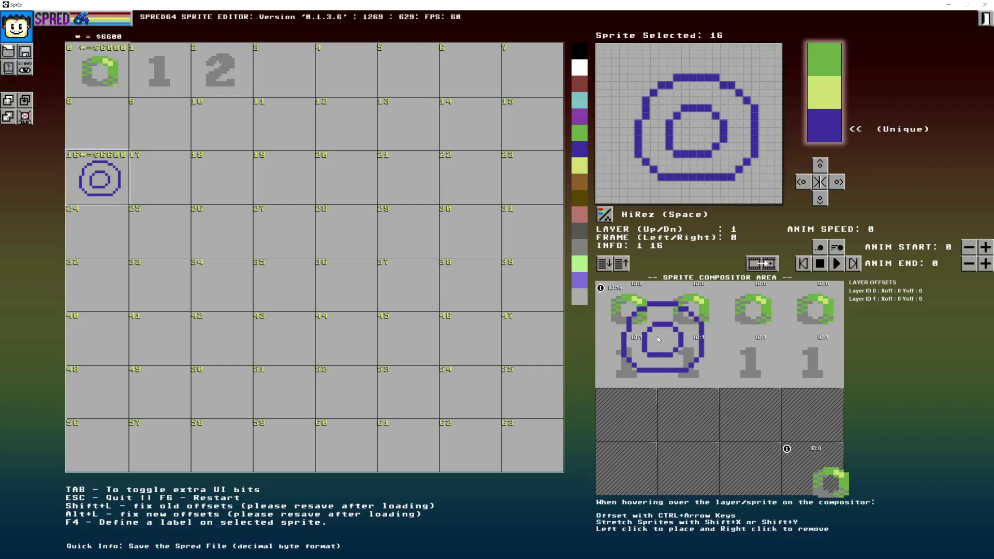
pyautogui.hotkey('shift', 'x')
# - Stretch the layer 1 ring outline and the layer 0 sprite in the first compositor cell both horizontally and vertically
pyautogui.hotkey('shift', 'y')
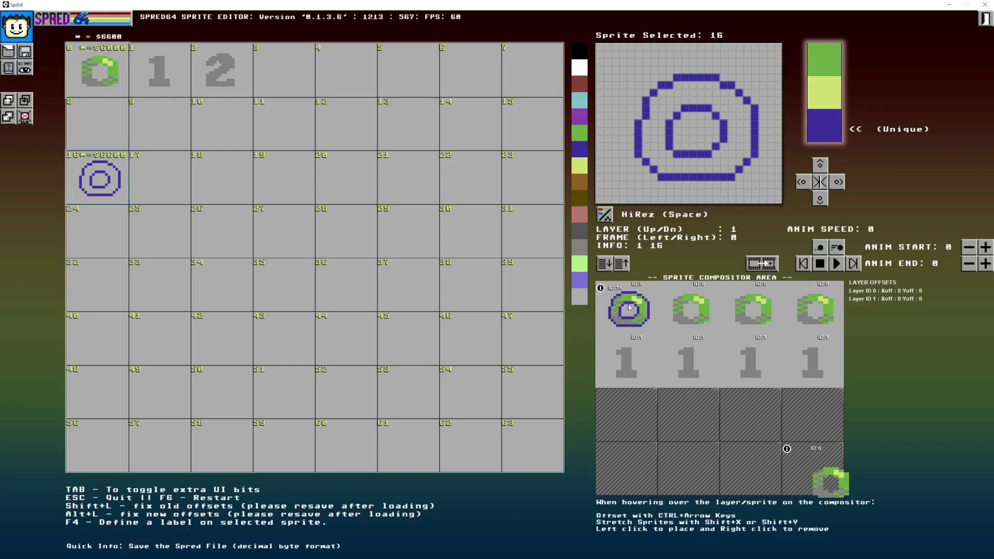
pyautogui.hotkey('shift', 'y')
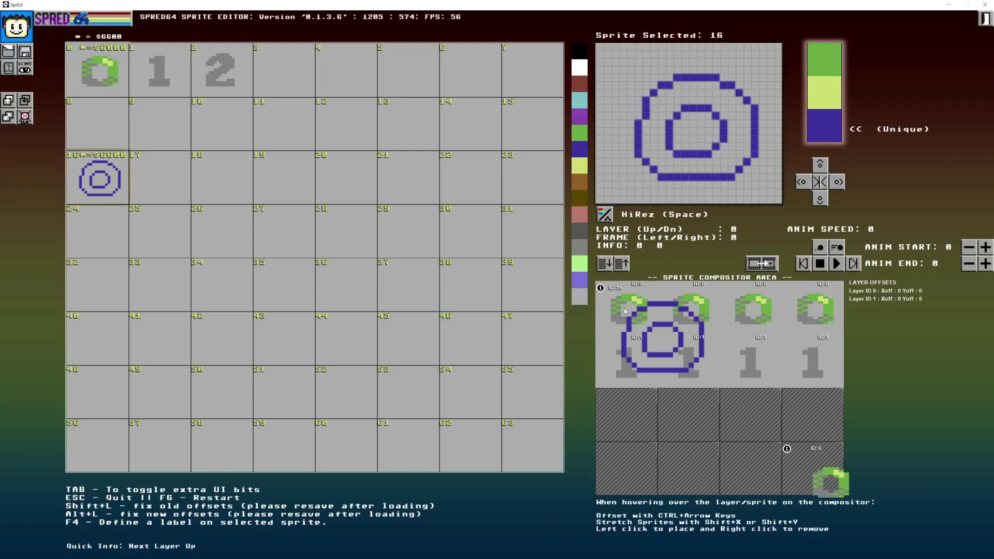
pyautogui.hotkey('shift', 'x')
pyautogui.hotkey('shift', 'y')
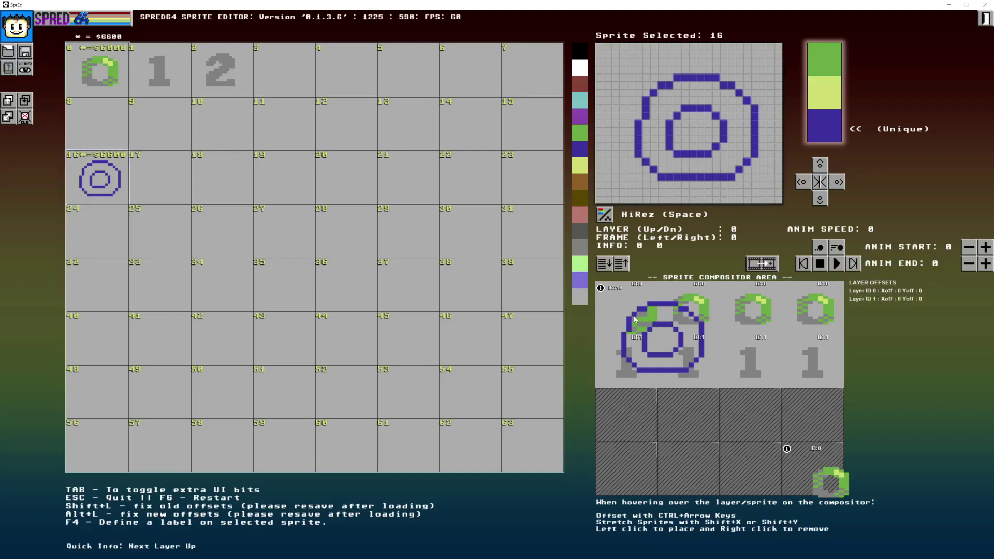
# - Remove the layer 0 sprites from the three compositor cells overlapped by the stretched ring
pyautogui.rightClick(700, 303)
pyautogui.rightClick(684, 354)
pyautogui.rightClick(622, 380)
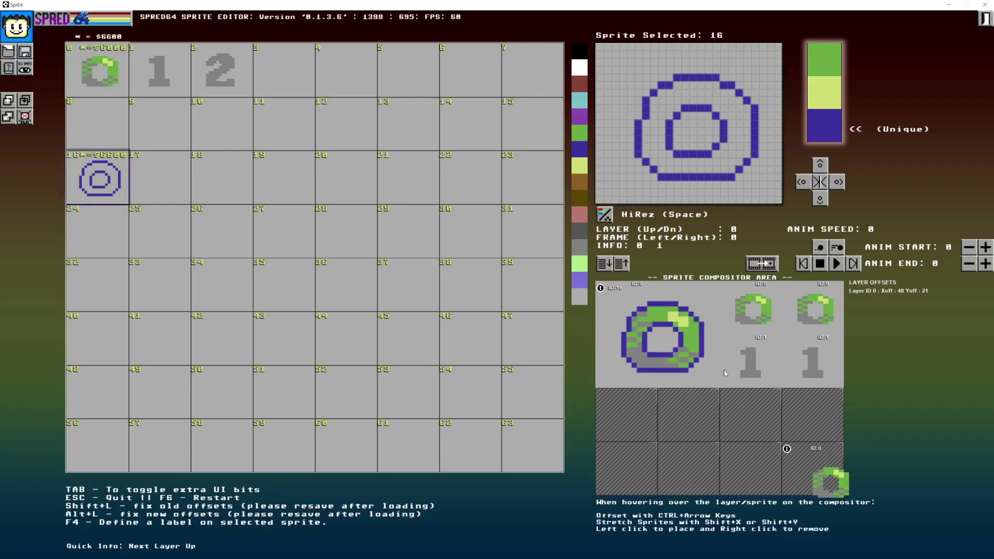
# - Switch the compositor back and forth between animation frames 0 and 1, ending on frame 1
pyautogui.press('Right')
pyautogui.press('Left')
pyautogui.press('Right')
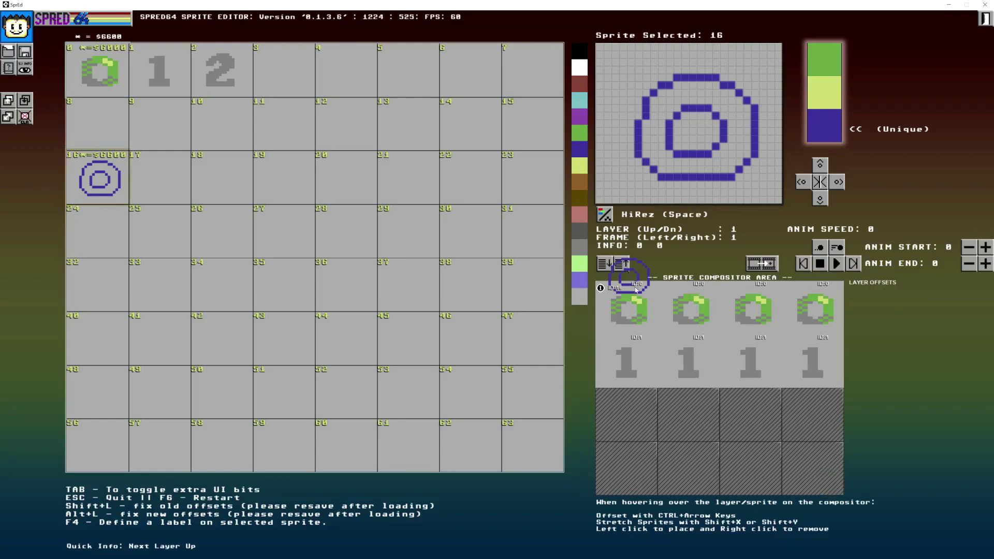
# - Offset the layer 1 ring outline downward in frame 1 so it surrounds the layer 0 sprite in the first compositor cell
pyautogui.hotkey('ctrl', 'Down')
pyautogui.hotkey('ctrl', 'Down')
pyautogui.hotkey('ctrl', 'Down')
pyautogui.hotkey('ctrl', 'Down')
pyautogui.hotkey('ctrl', 'Down')
pyautogui.hotkey('ctrl', 'Down')
pyautogui.hotkey('ctrl', 'Down')
pyautogui.hotkey('ctrl', 'Down')
pyautogui.hotkey('ctrl', 'Down')
pyautogui.hotkey('ctrl', 'Down')
pyautogui.hotkey('ctrl', 'Down')
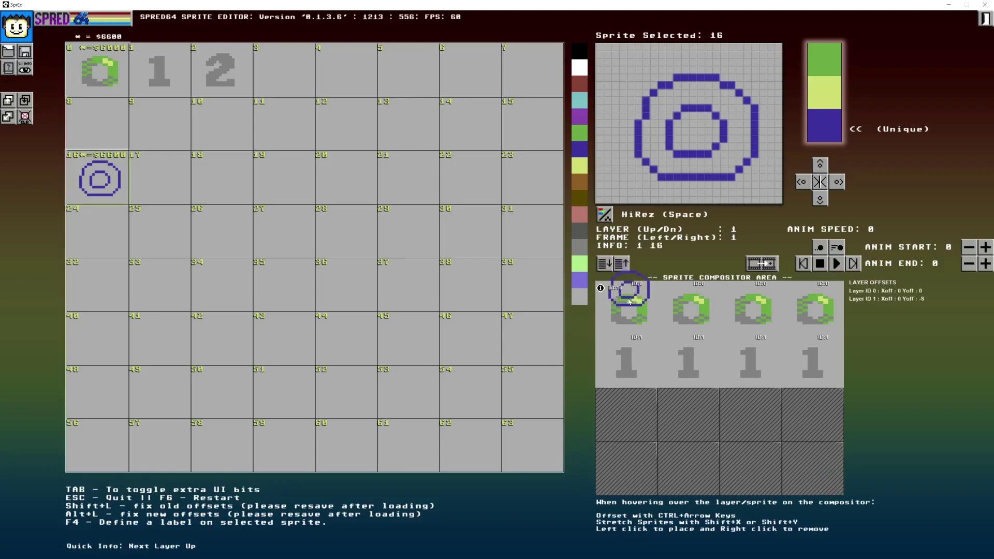
pyautogui.hotkey('ctrl', 'Down')
pyautogui.hotkey('ctrl', 'Down')
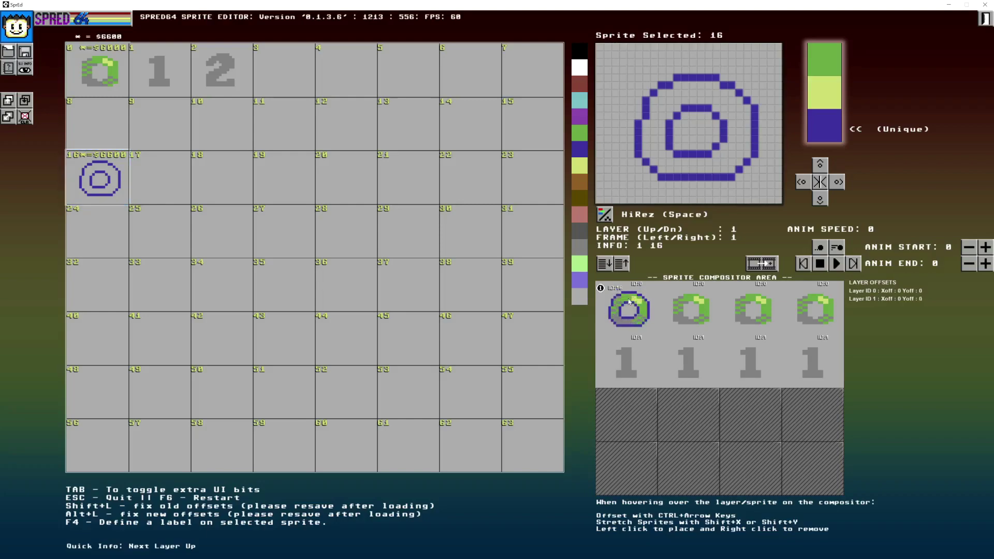
# - Remove all layer 0 sprites from frame 1 except the one in the first compositor cell
pyautogui.rightClick(688, 308)
pyautogui.rightClick(750, 308)
pyautogui.rightClick(813, 308)
pyautogui.rightClick(813, 362)
pyautogui.rightClick(756, 366)
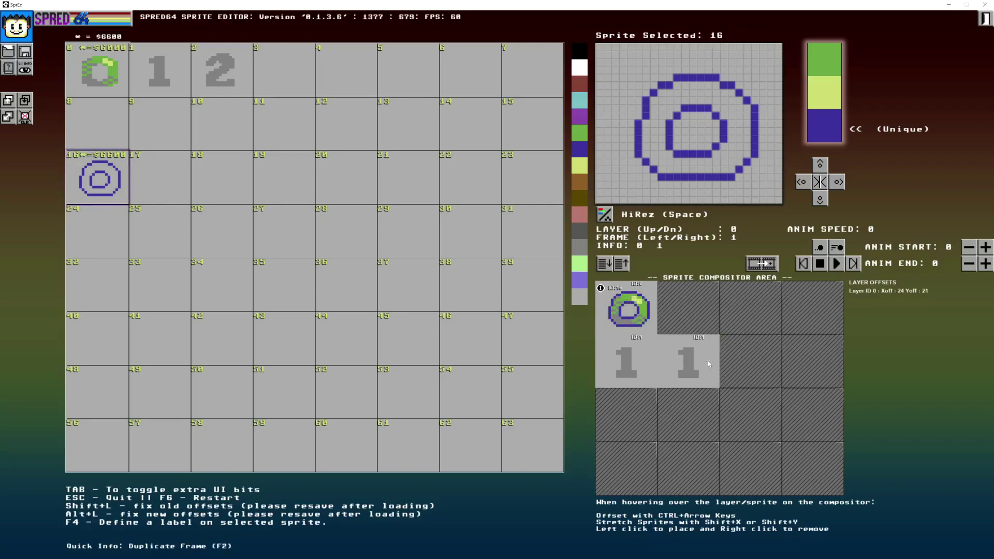
pyautogui.rightClick(691, 367)
pyautogui.rightClick(653, 369)
# - Compare the stretched sprites on frame 0 with the unstretched ones on frame 1, ending on frame 1
pyautogui.press('Right')
pyautogui.press('Left')
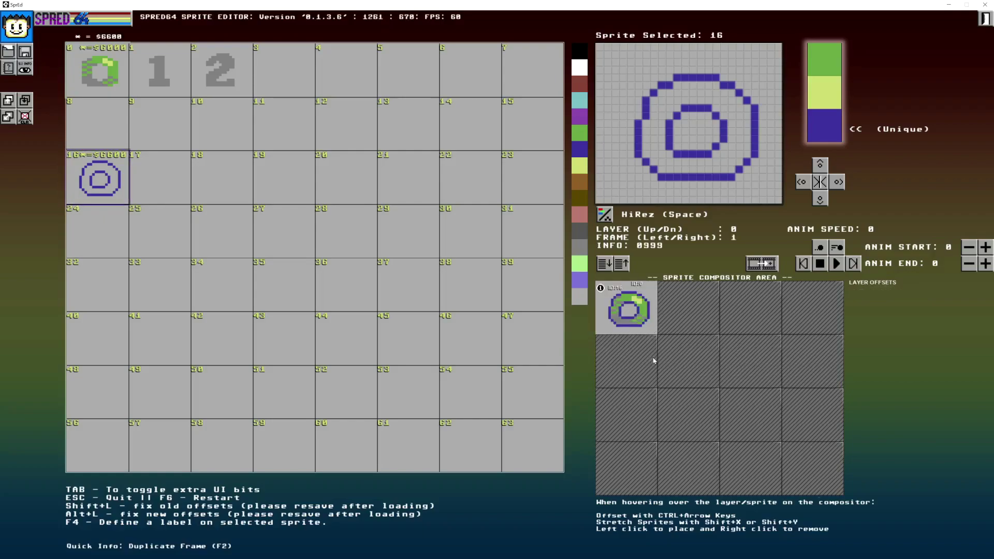
pyautogui.press('Left')
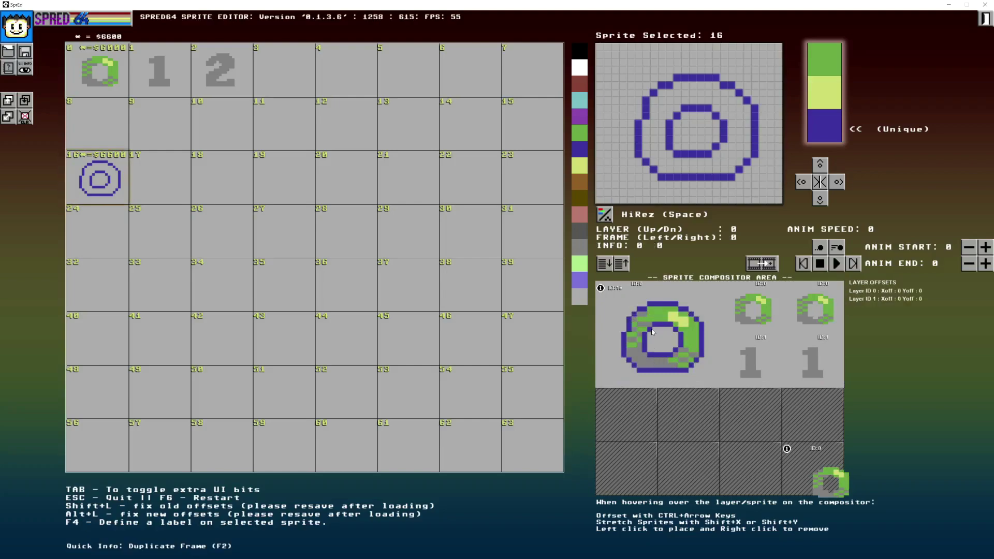
pyautogui.press('Right')
pyautogui.press('Left')
pyautogui.press('Right')
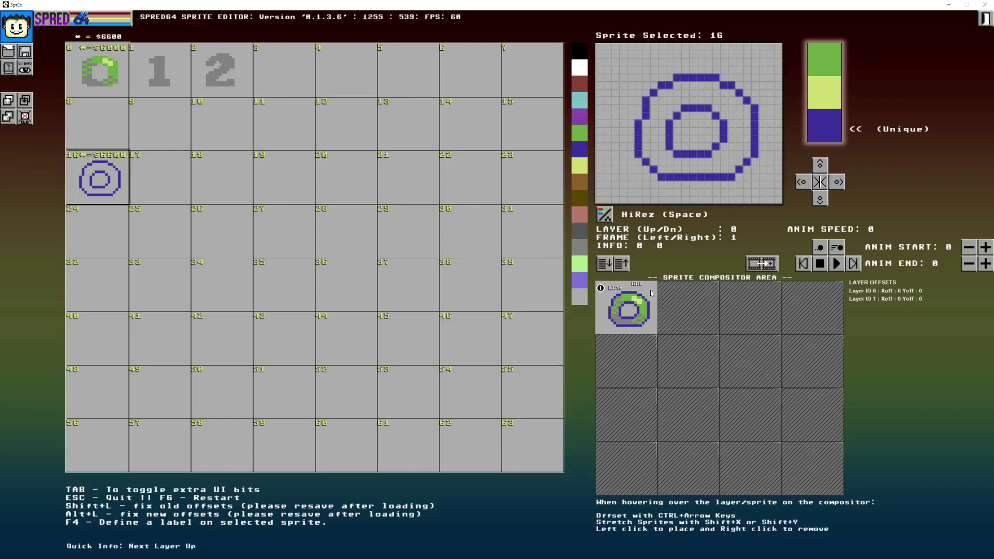
# - Replace the layer 0 sprite in frame 1's first cell with sprite 16 and restore sprite 0 there
pyautogui.click(639, 313)
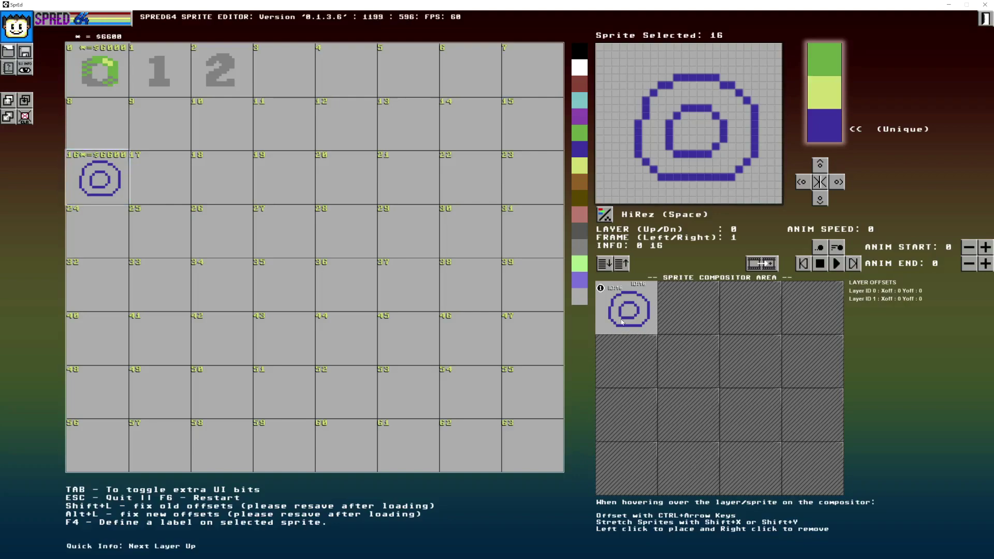
pyautogui.click(97, 70)
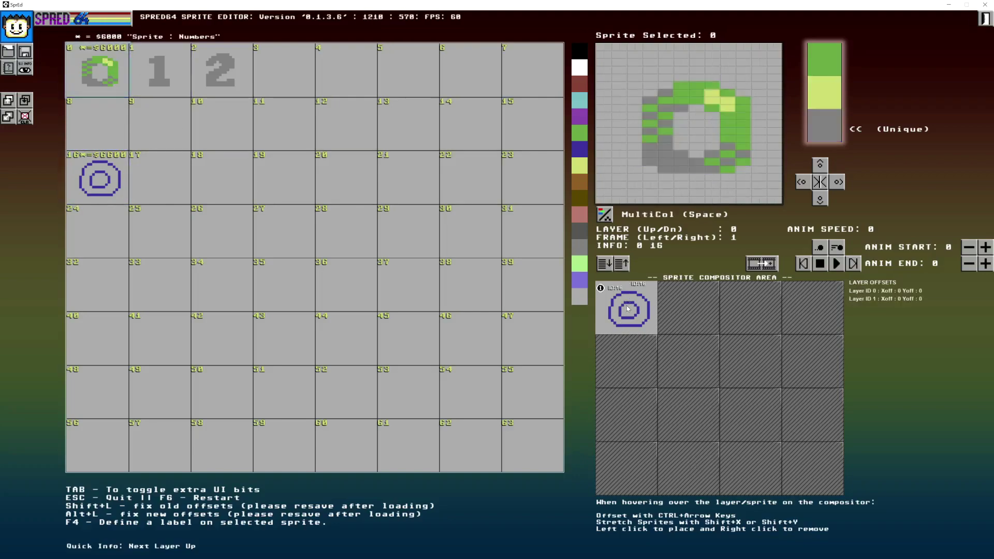
pyautogui.press('Right')
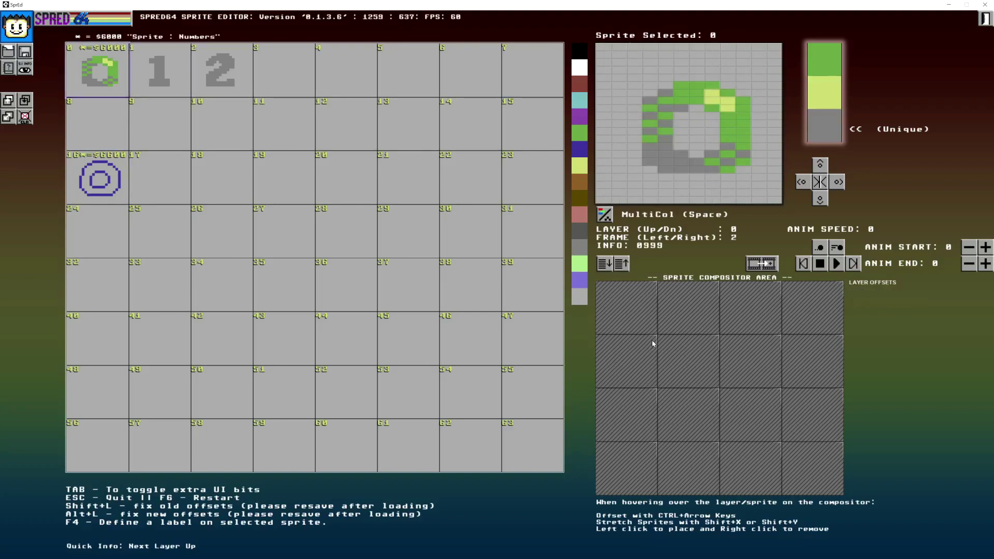
pyautogui.press('Left')
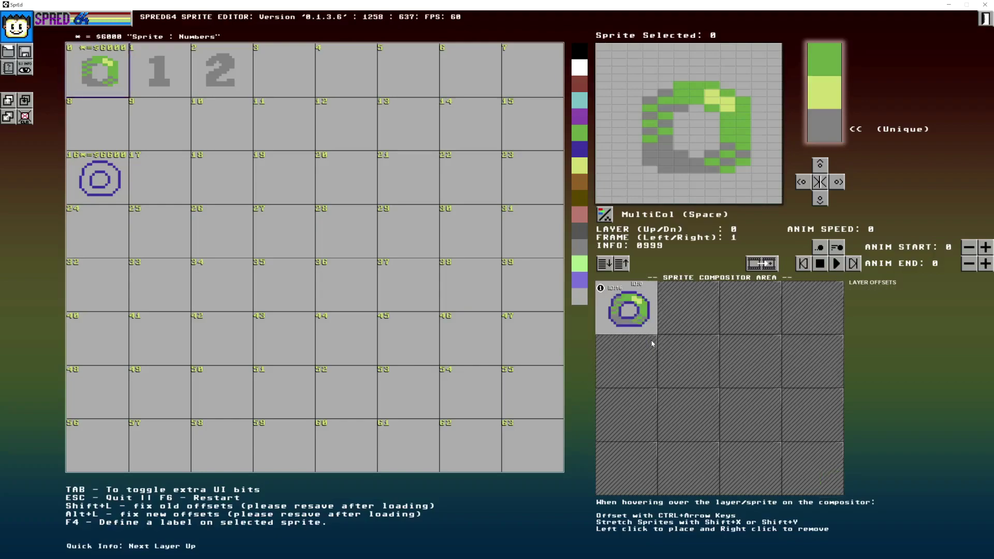
# - Switch to the browser and open the Robs C64 Art tools Facebook page
pyautogui.hotkey('alt', 'Tab')
pyautogui.click(478, 217)
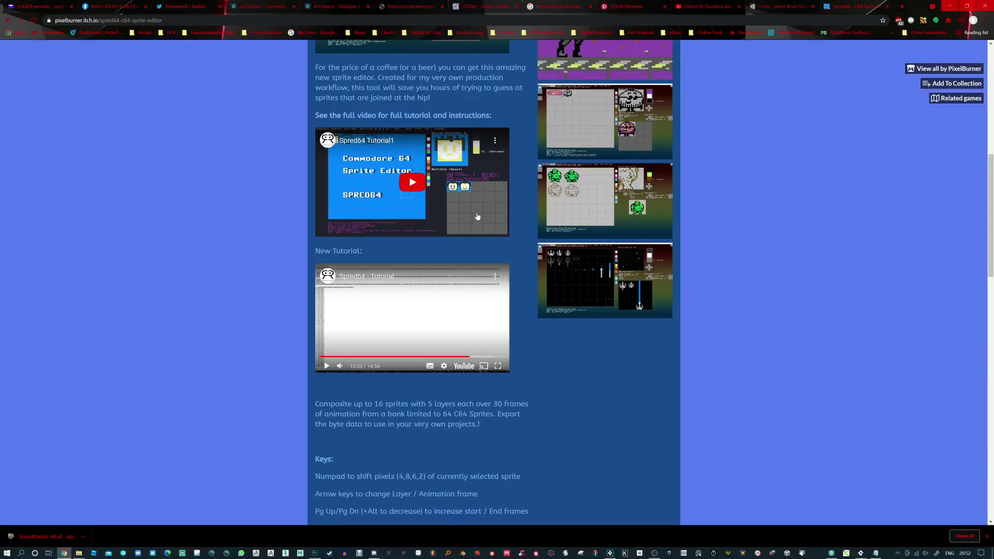
pyautogui.click(115, 6)
pyautogui.scroll(10, 321, 240)
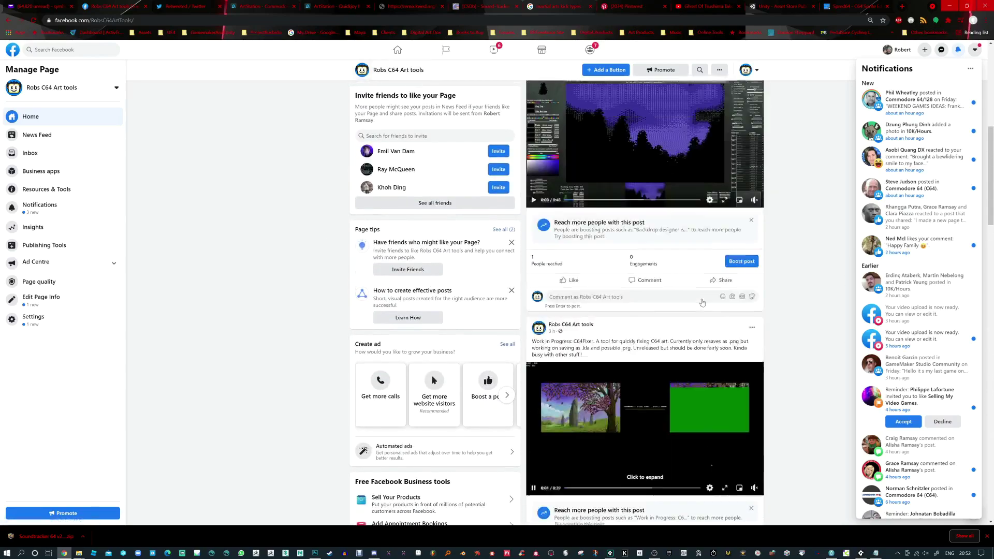
# - Examine the Backdrop designer, C64Fixer and Spred64 update posts on the page, including their preview videos
pyautogui.scroll(-8, 652, 338)
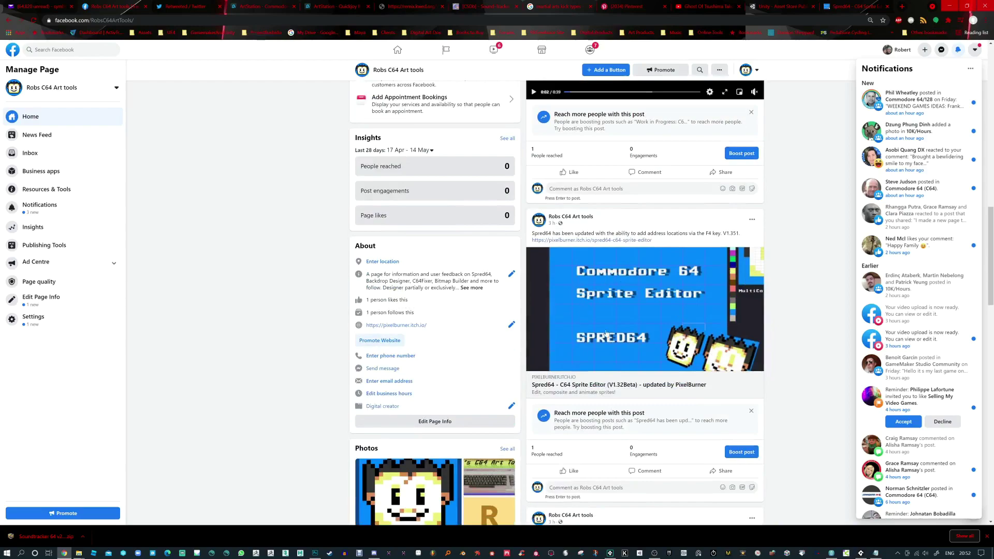
pyautogui.scroll(8, 606, 333)
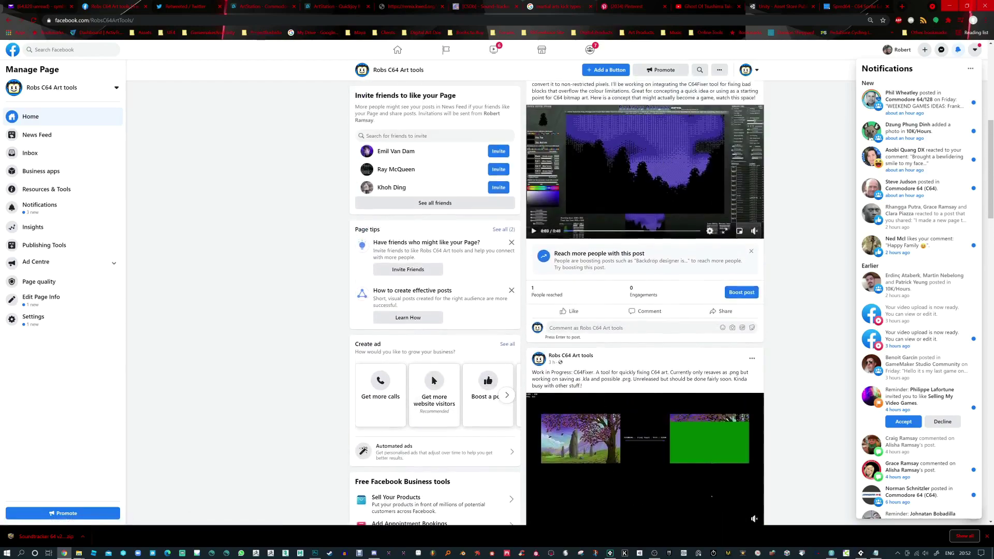
pyautogui.scroll(3, 564, 280)
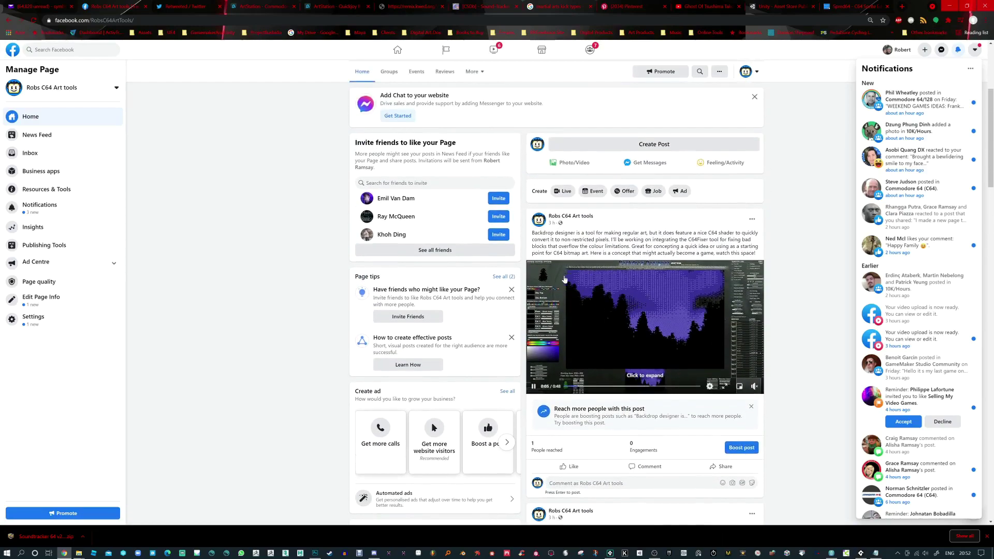
pyautogui.scroll(-2, 683, 300)
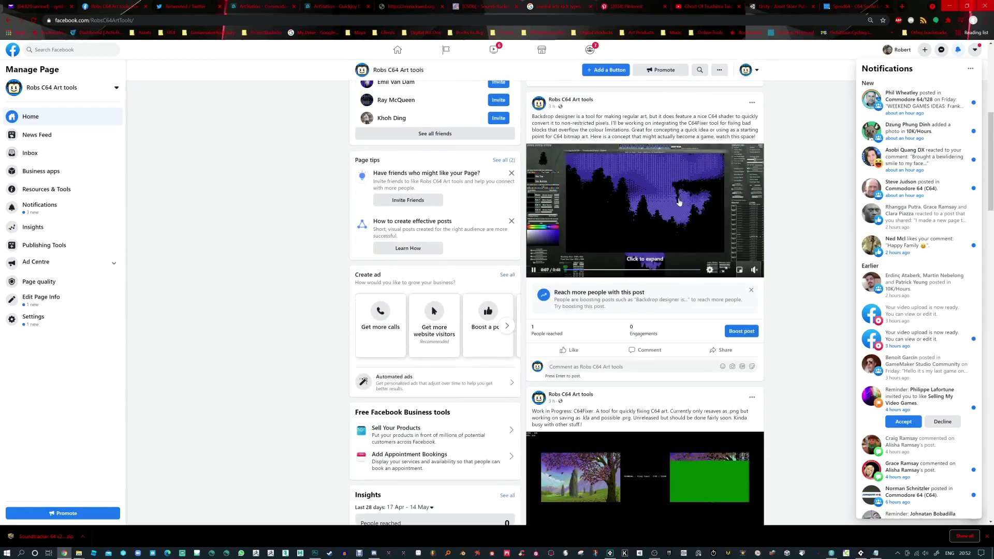
pyautogui.scroll(-1, 679, 202)
pyautogui.scroll(-1, 685, 237)
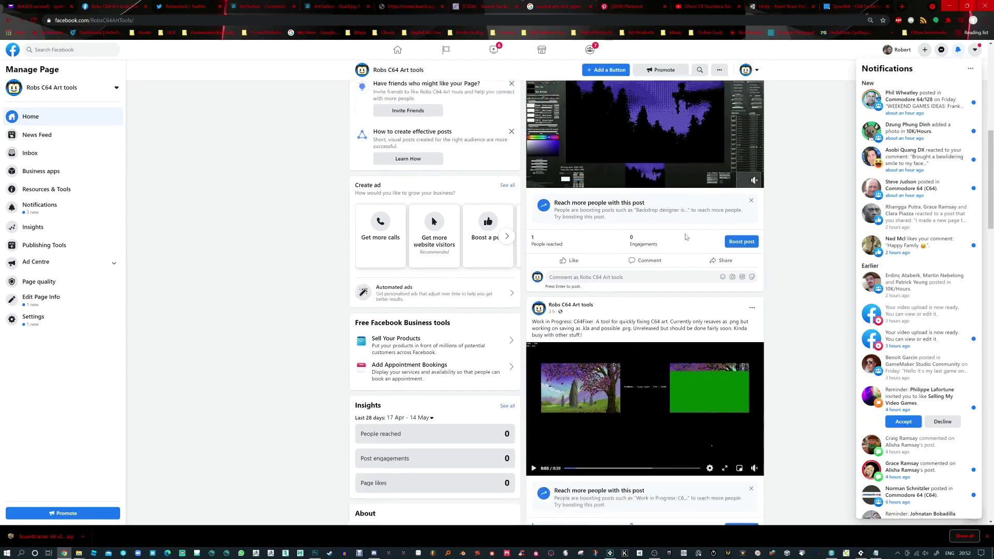
pyautogui.scroll(-2, 686, 238)
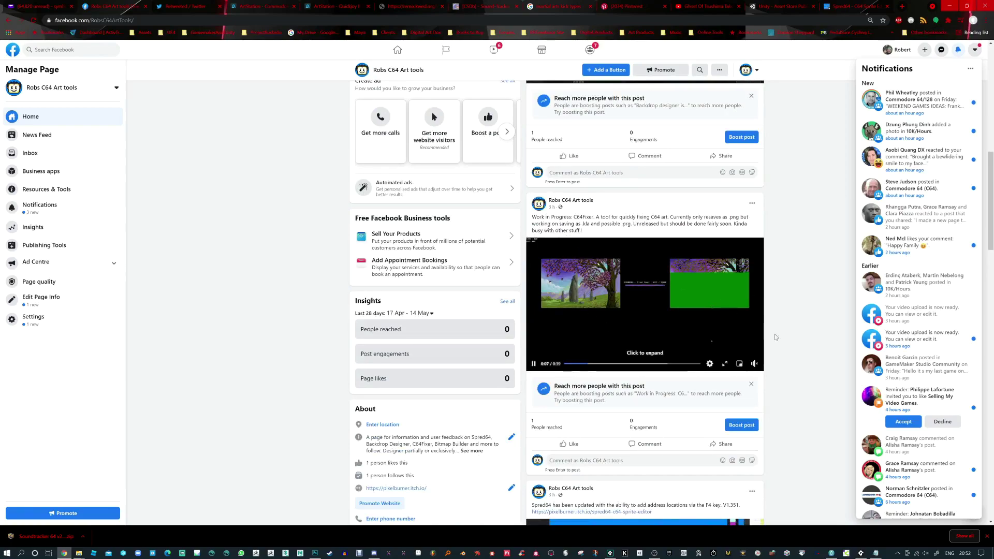
pyautogui.scroll(2, 666, 339)
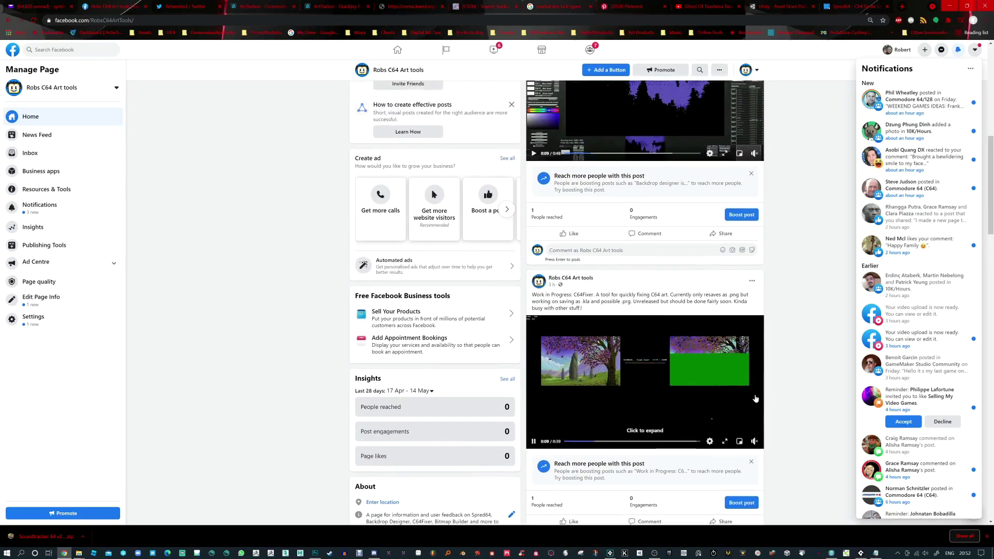
pyautogui.scroll(1, 583, 135)
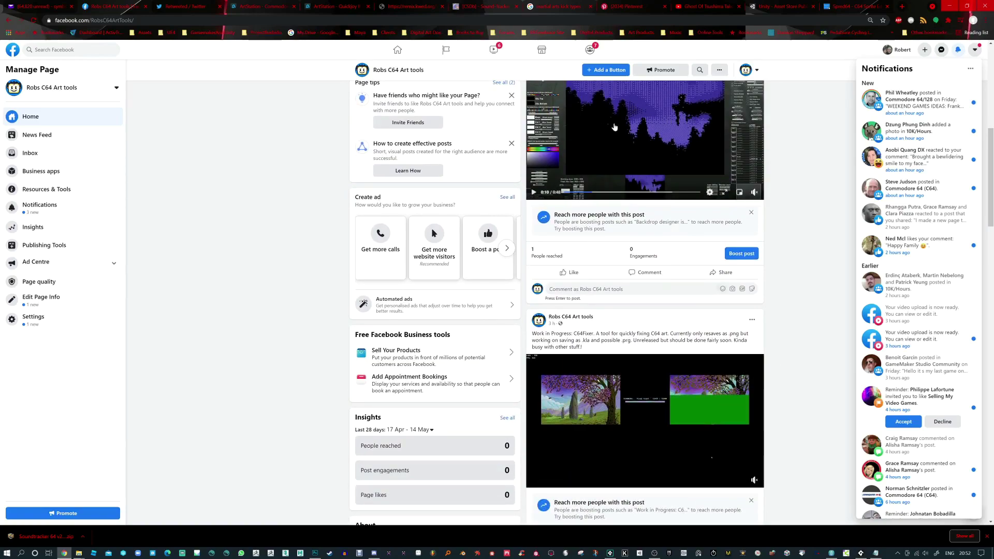
pyautogui.scroll(-1, 694, 361)
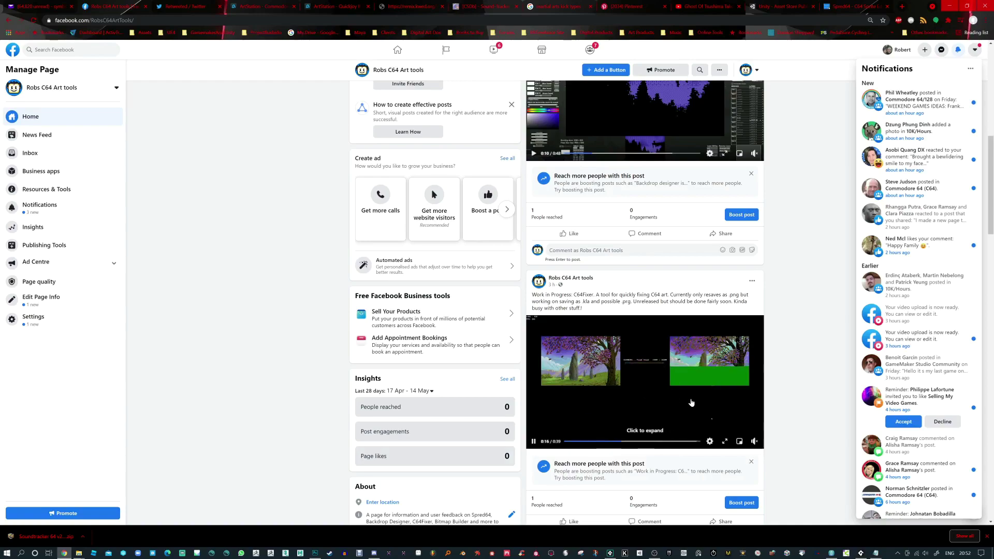
pyautogui.scroll(2, 691, 402)
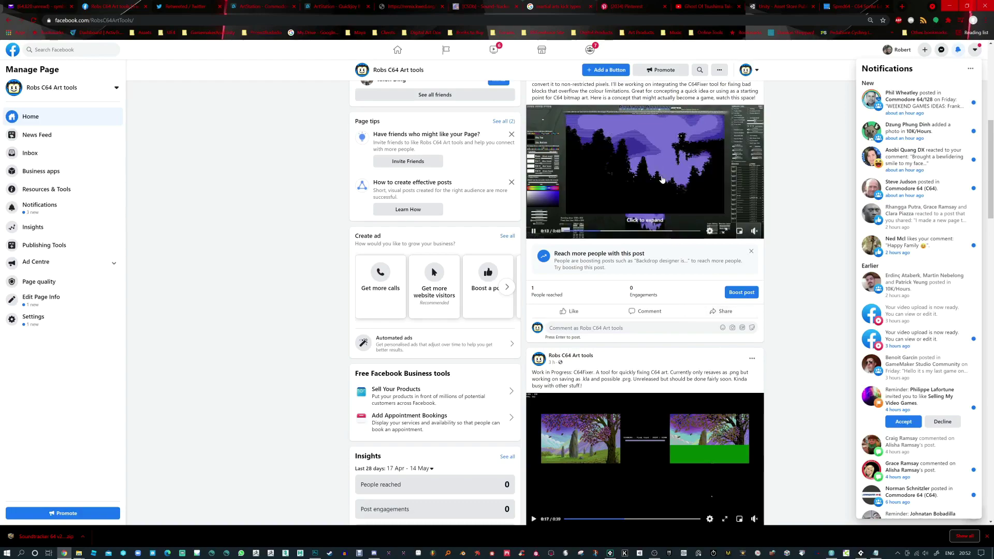
pyautogui.scroll(2, 662, 180)
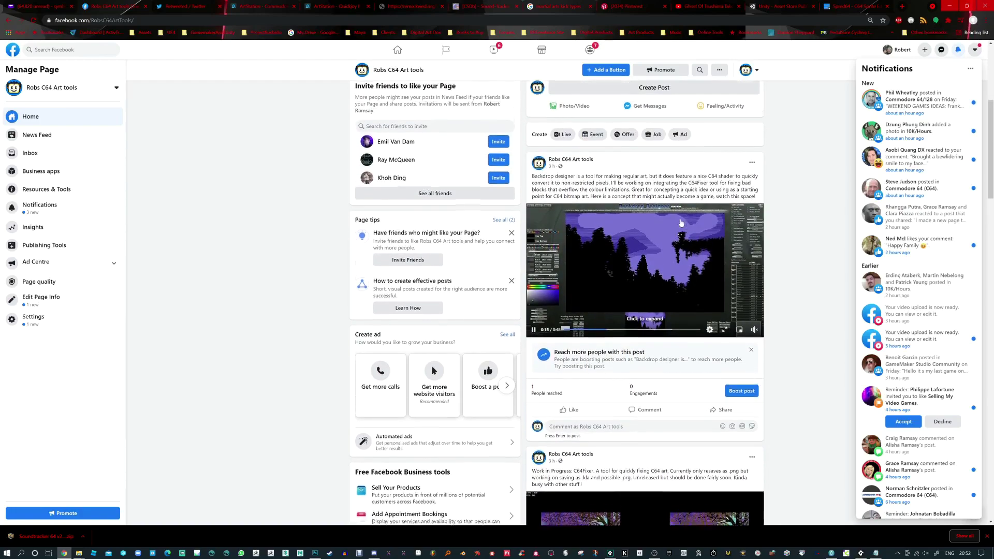
pyautogui.scroll(1, 681, 222)
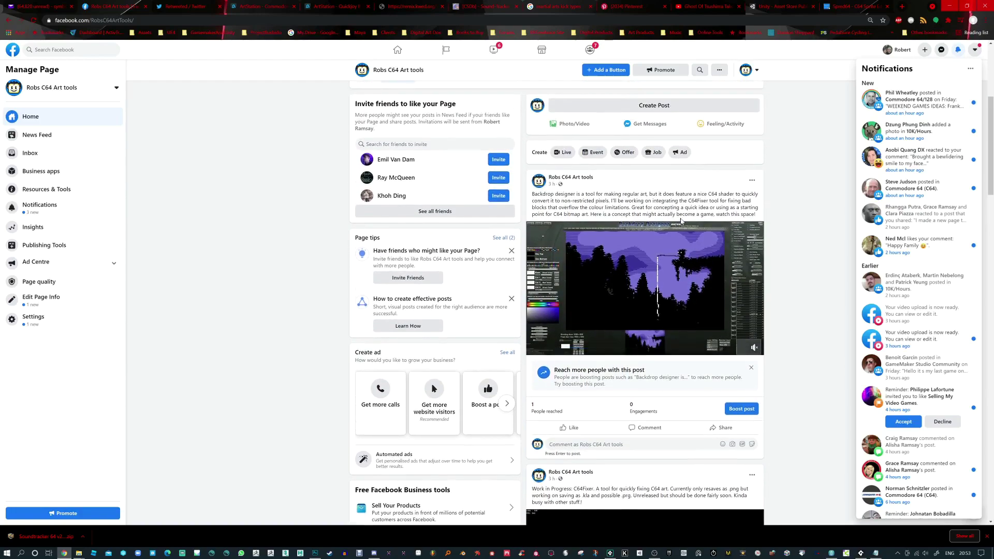
pyautogui.scroll(-2, 681, 221)
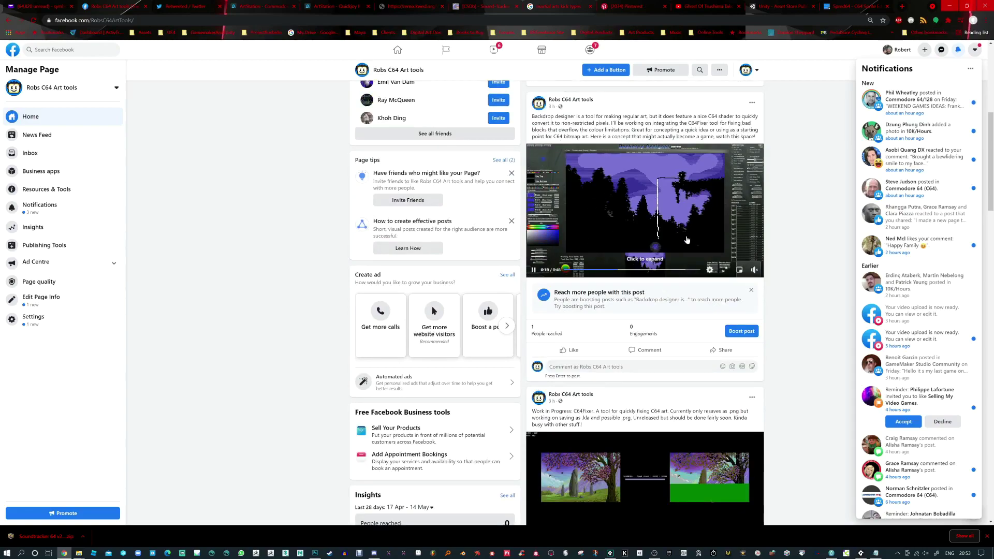